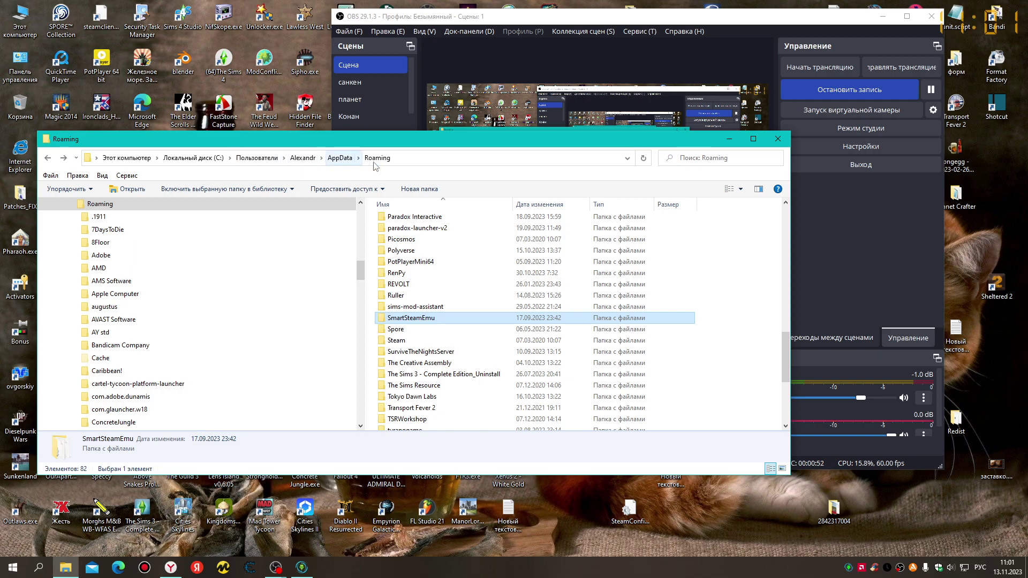
Open the steam_id.ini file in the SmartSteamEmu folder under AppData\Roaming to view the Steam ID
{"action": "mouse_move", "coordinate": [435, 325]}
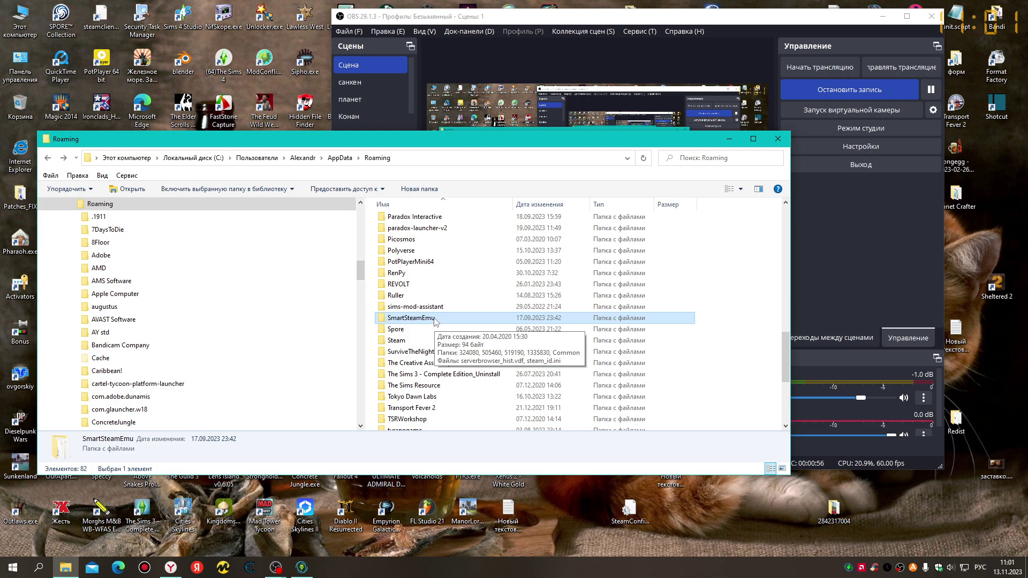
{"action": "double_click", "coordinate": [440, 320]}
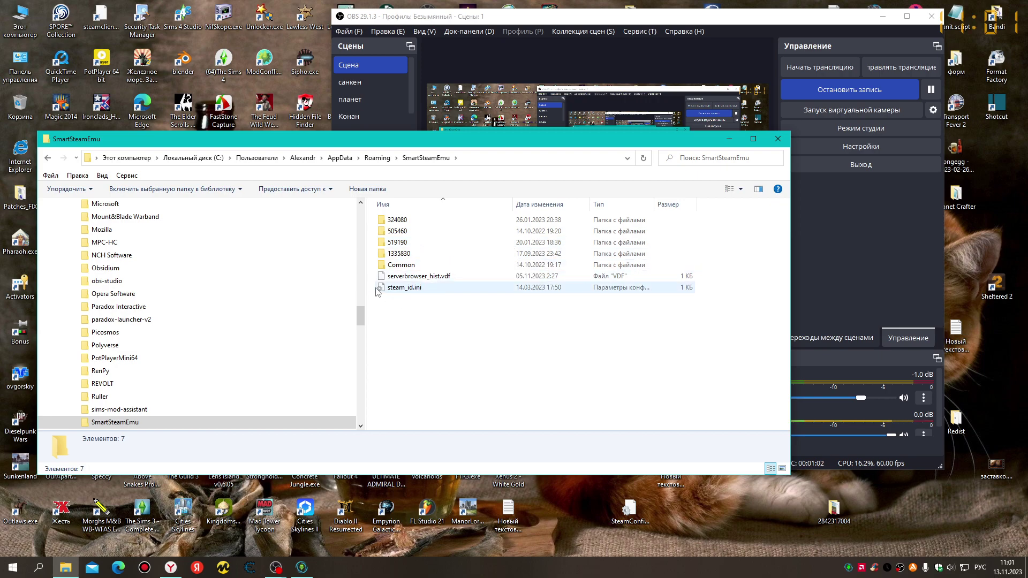
{"action": "double_click", "coordinate": [423, 289]}
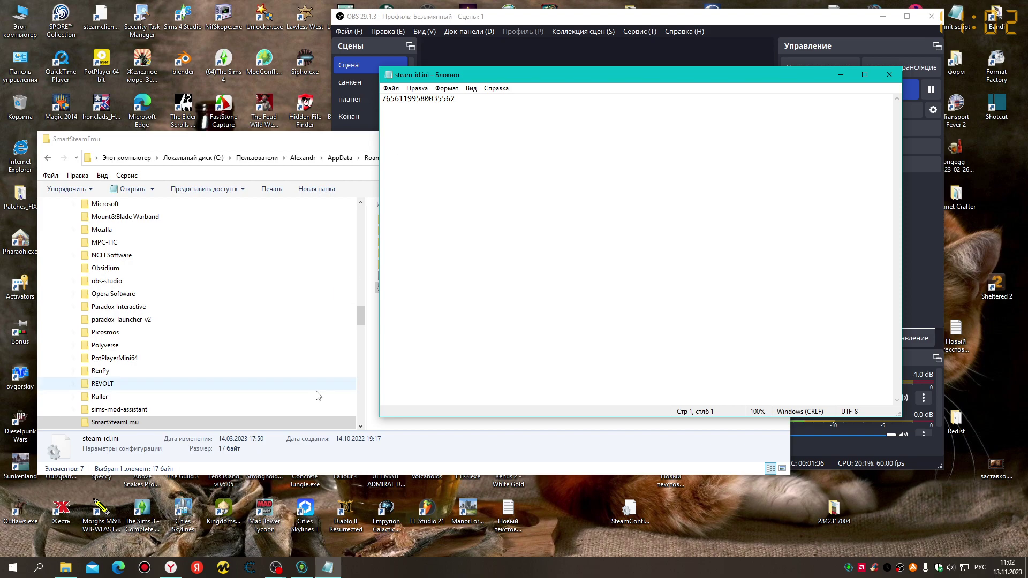
Switch to Yandex Browser and read the VK post and its comments on installing Workers & Resources: Soviet Republic mods
{"action": "left_click", "coordinate": [168, 570]}
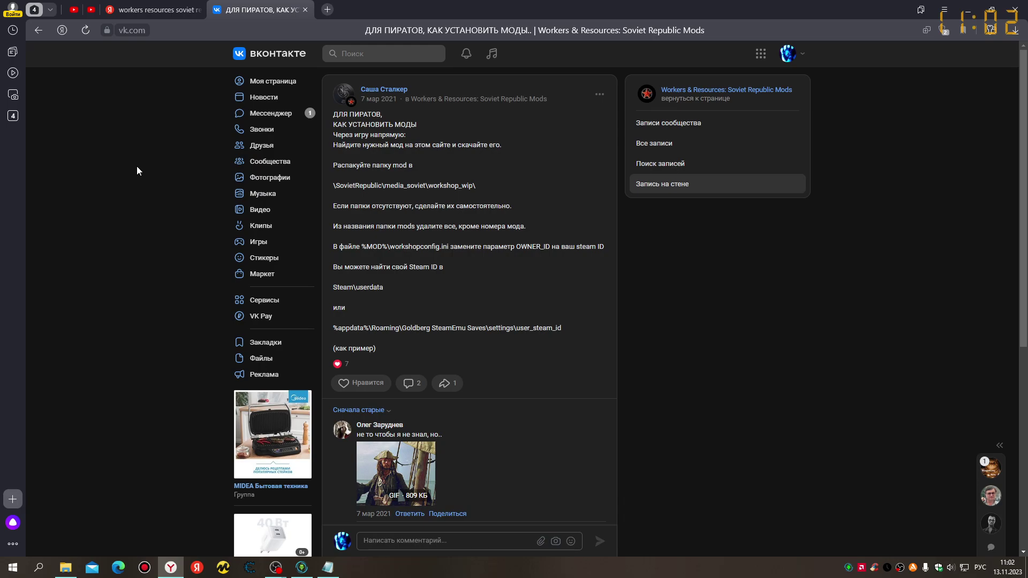
{"action": "scroll", "coordinate": [191, 180], "scroll_direction": "down", "scroll_amount": 3}
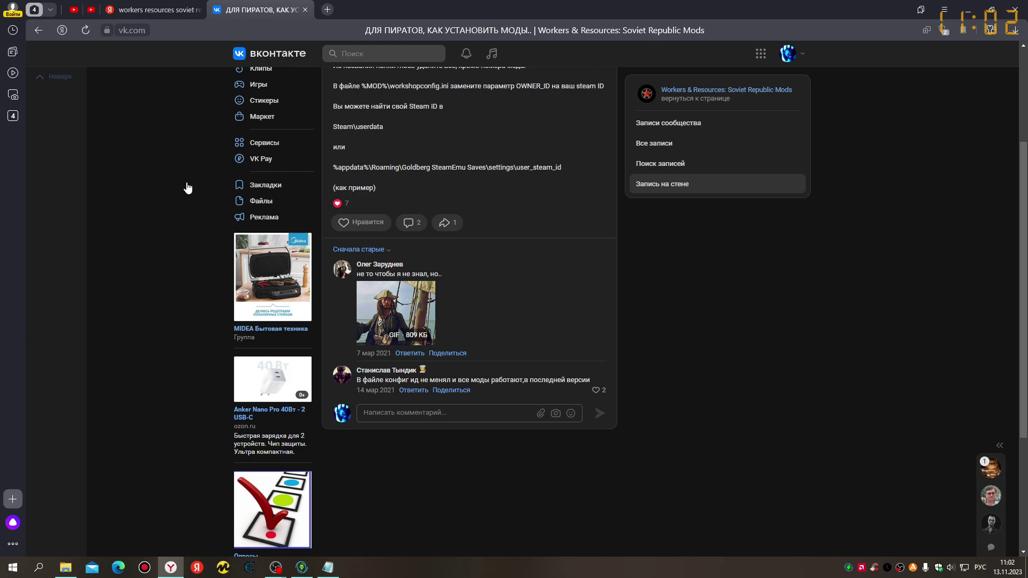
{"action": "scroll", "coordinate": [184, 190], "scroll_direction": "up", "scroll_amount": 3}
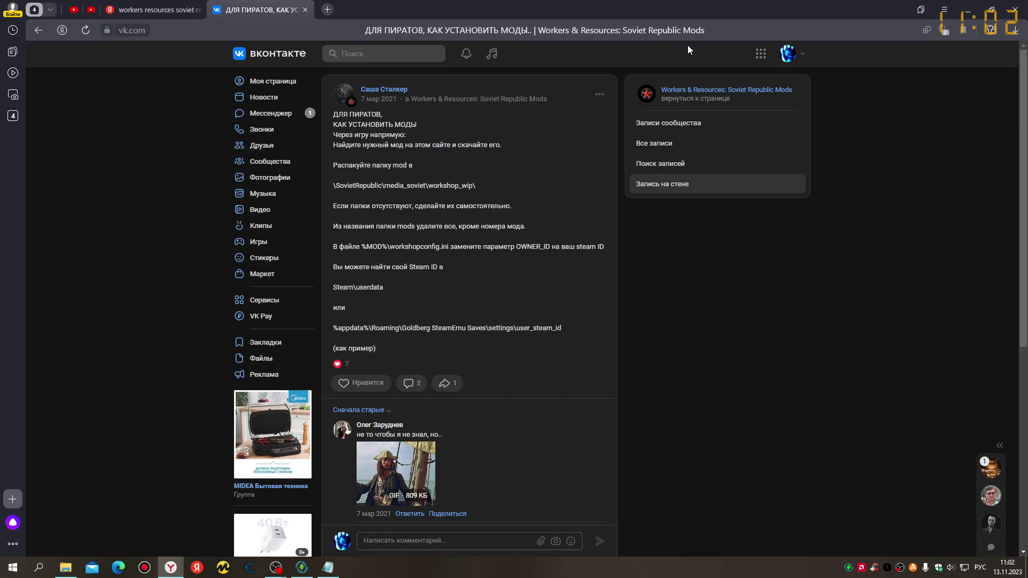
{"action": "left_click", "coordinate": [183, 31]}
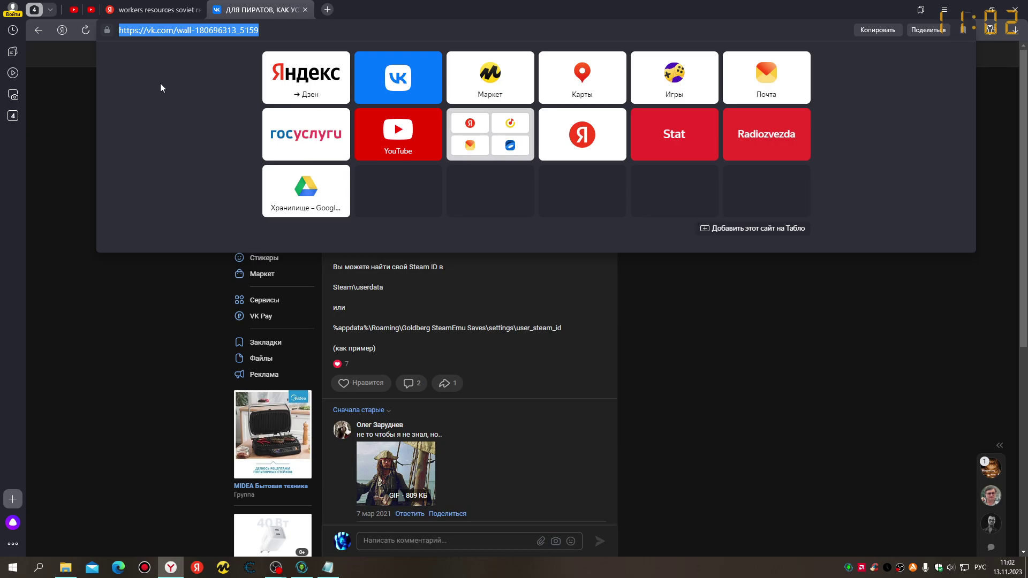
{"action": "left_click", "coordinate": [100, 309]}
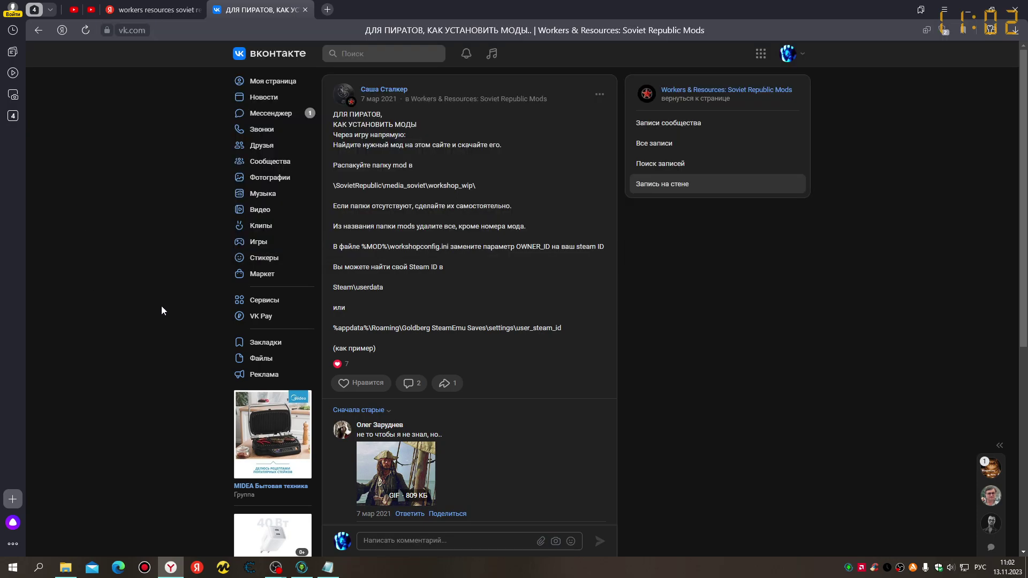
{"action": "scroll", "coordinate": [496, 375], "scroll_direction": "down", "scroll_amount": 2}
{"action": "scroll", "coordinate": [500, 364], "scroll_direction": "up", "scroll_amount": 1}
{"action": "scroll", "coordinate": [499, 361], "scroll_direction": "down", "scroll_amount": 5}
{"action": "scroll", "coordinate": [498, 362], "scroll_direction": "up", "scroll_amount": 5}
{"action": "scroll", "coordinate": [400, 311], "scroll_direction": "down", "scroll_amount": 4}
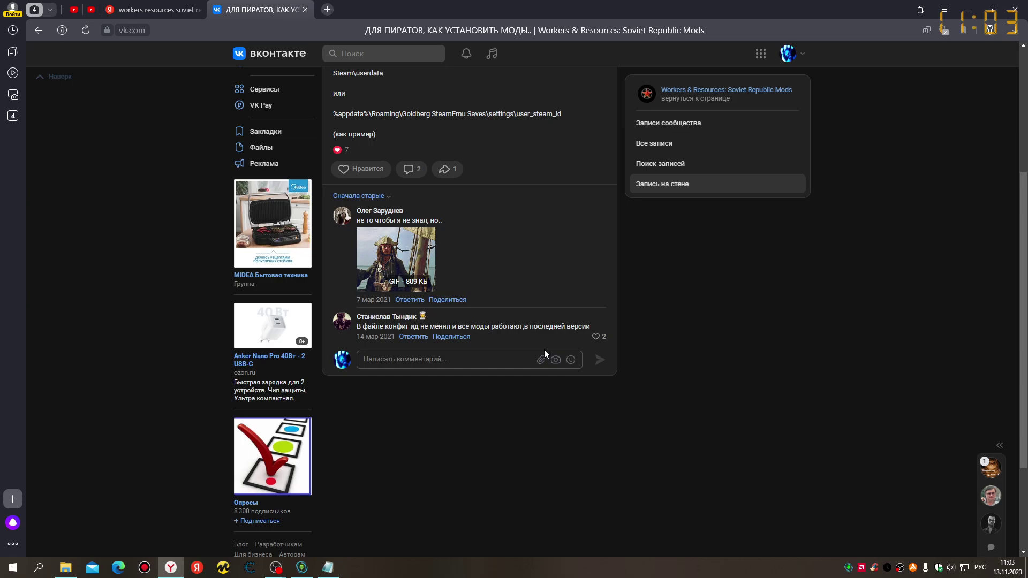
{"action": "scroll", "coordinate": [473, 334], "scroll_direction": "up", "scroll_amount": 4}
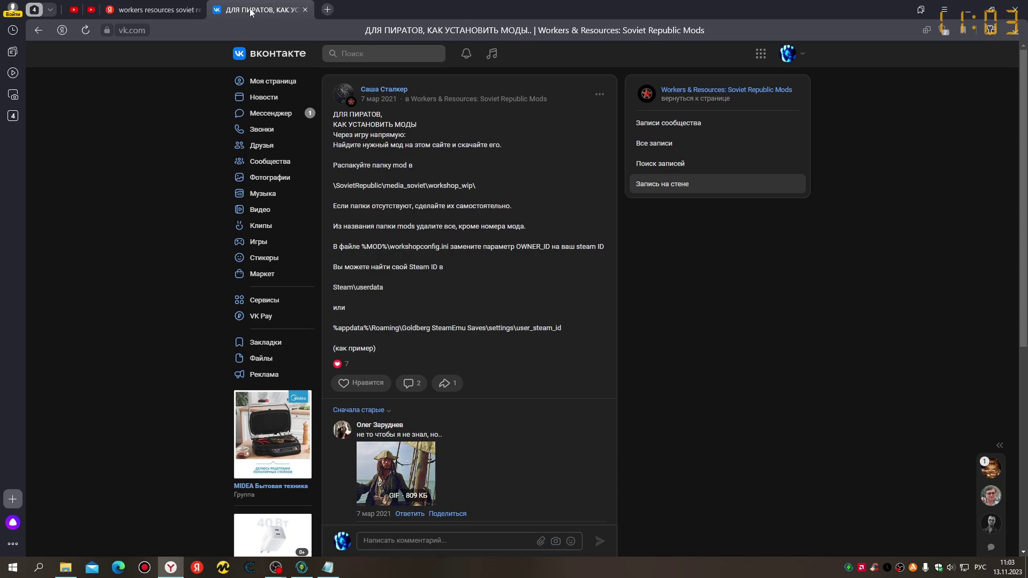
Open the Skymods catalogue for Workers & Resources: Soviet Republic from the Yandex search results in a new tab and switch to it
{"action": "left_click", "coordinate": [155, 10]}
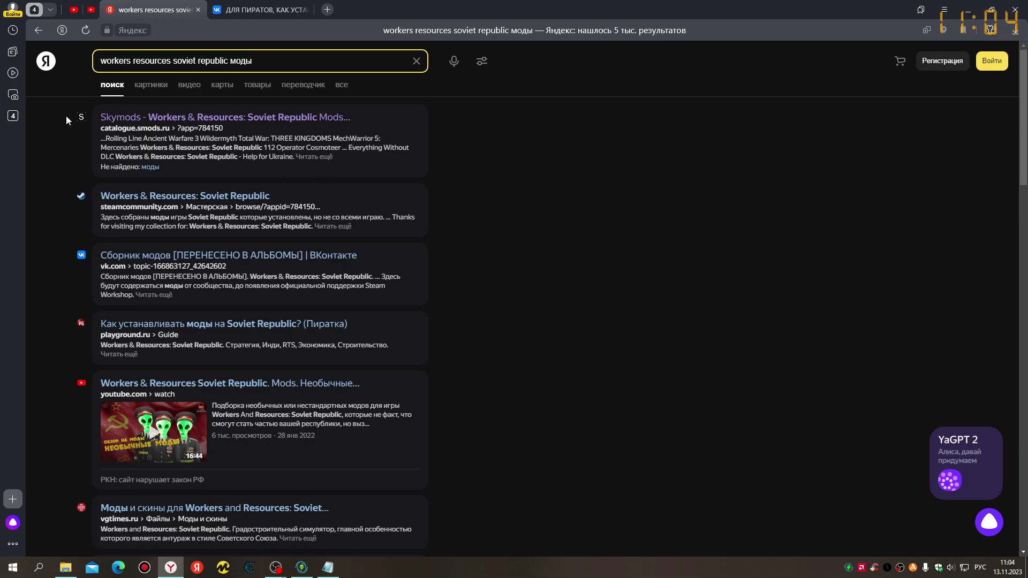
{"action": "scroll", "coordinate": [155, 147], "scroll_direction": "down", "scroll_amount": 3}
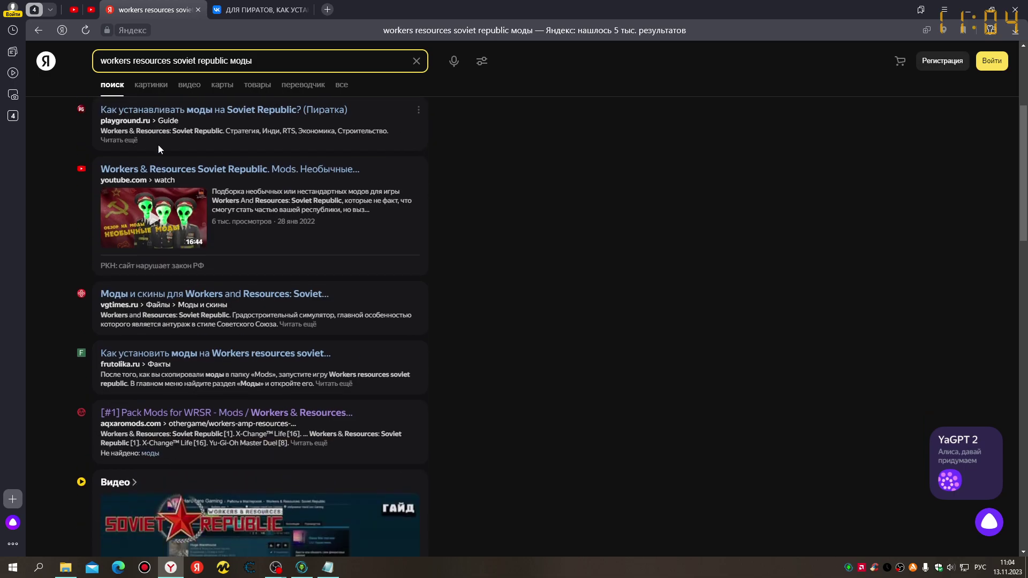
{"action": "scroll", "coordinate": [158, 144], "scroll_direction": "up", "scroll_amount": 4}
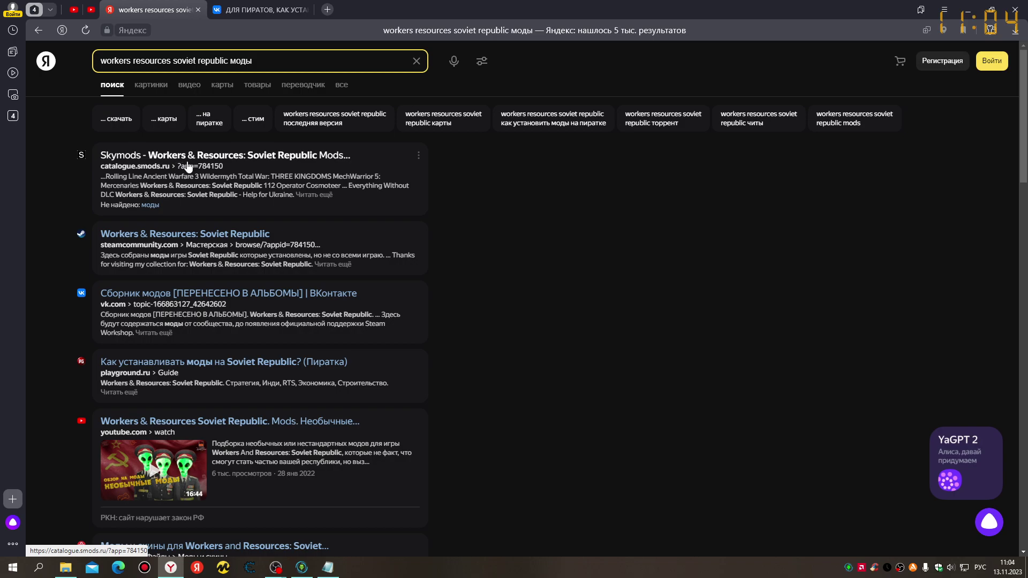
{"action": "right_click", "coordinate": [186, 157]}
{"action": "left_click", "coordinate": [220, 164]}
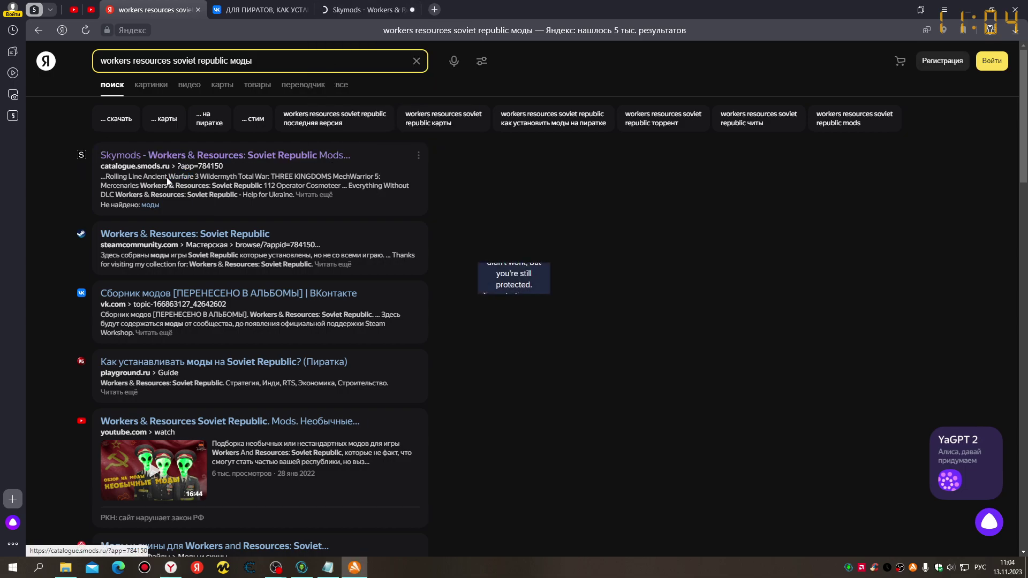
{"action": "right_click", "coordinate": [364, 566]}
{"action": "left_click", "coordinate": [341, 547]}
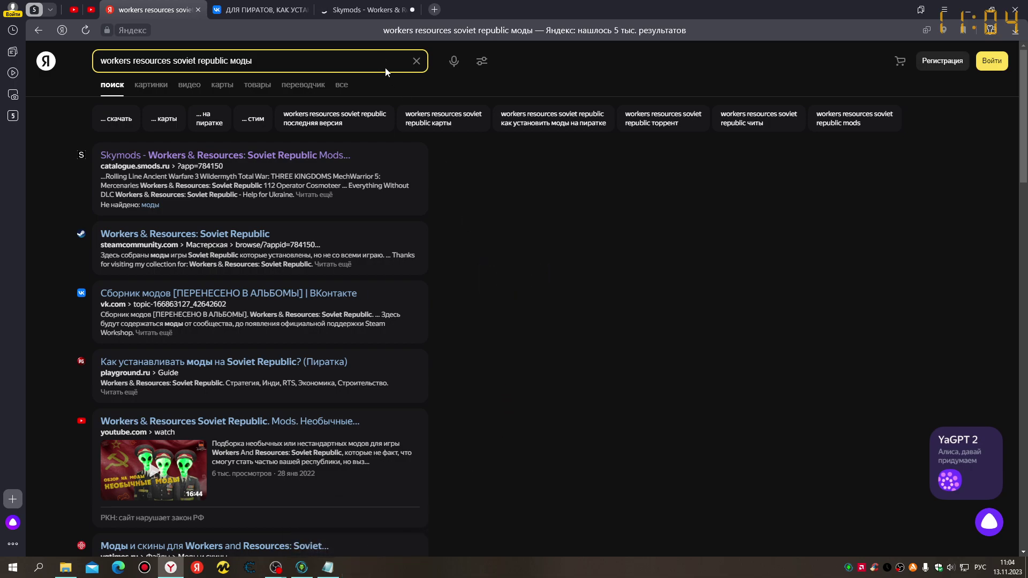
{"action": "left_click", "coordinate": [357, 7]}
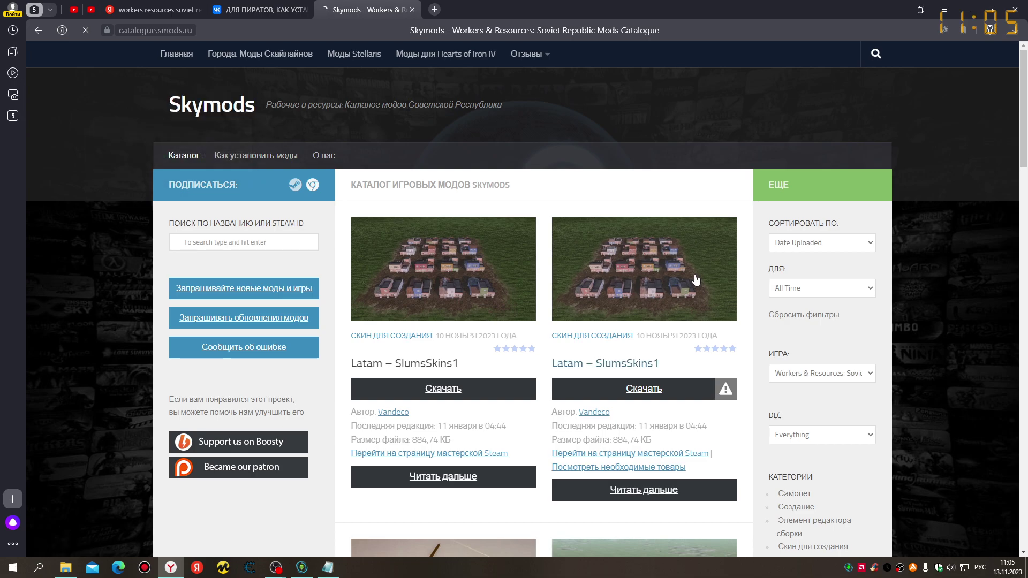
Browse the Skymods catalogue, examining the listed mods, their download links and the category list
{"action": "scroll", "coordinate": [693, 276], "scroll_direction": "down", "scroll_amount": 2}
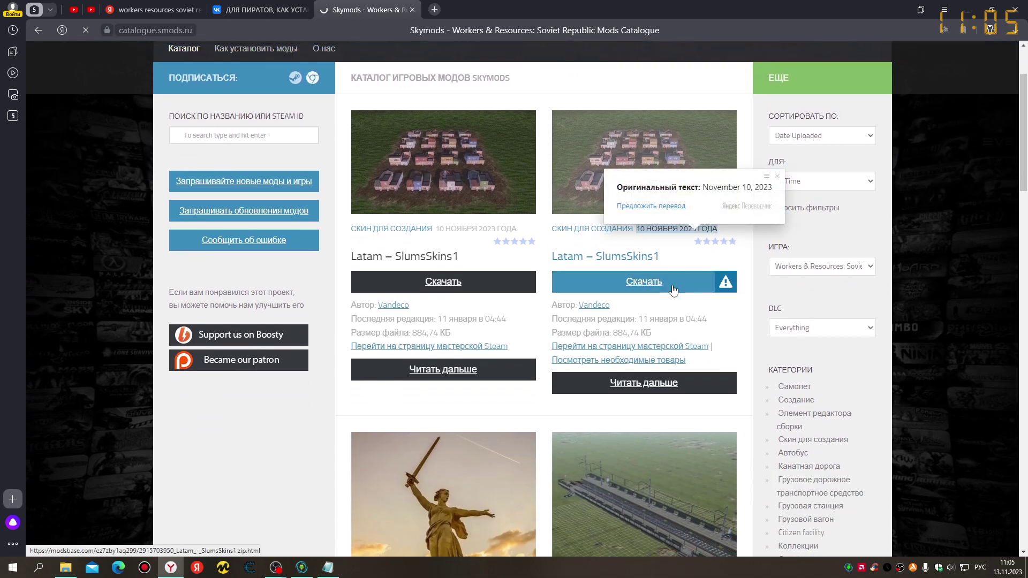
{"action": "scroll", "coordinate": [434, 359], "scroll_direction": "up", "scroll_amount": 1}
{"action": "scroll", "coordinate": [434, 358], "scroll_direction": "up", "scroll_amount": 1}
{"action": "scroll", "coordinate": [434, 359], "scroll_direction": "down", "scroll_amount": 5}
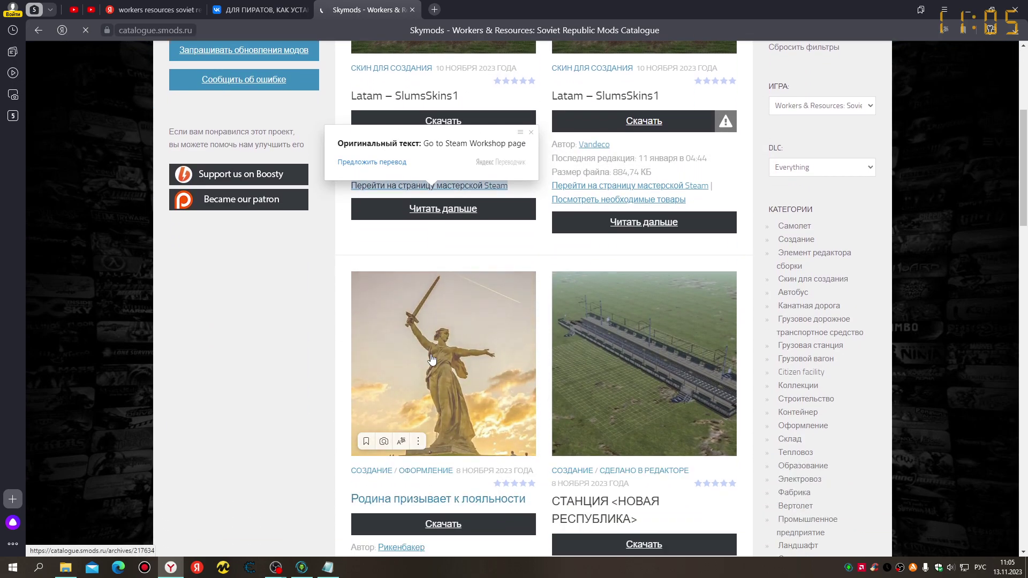
{"action": "scroll", "coordinate": [432, 359], "scroll_direction": "down", "scroll_amount": 2}
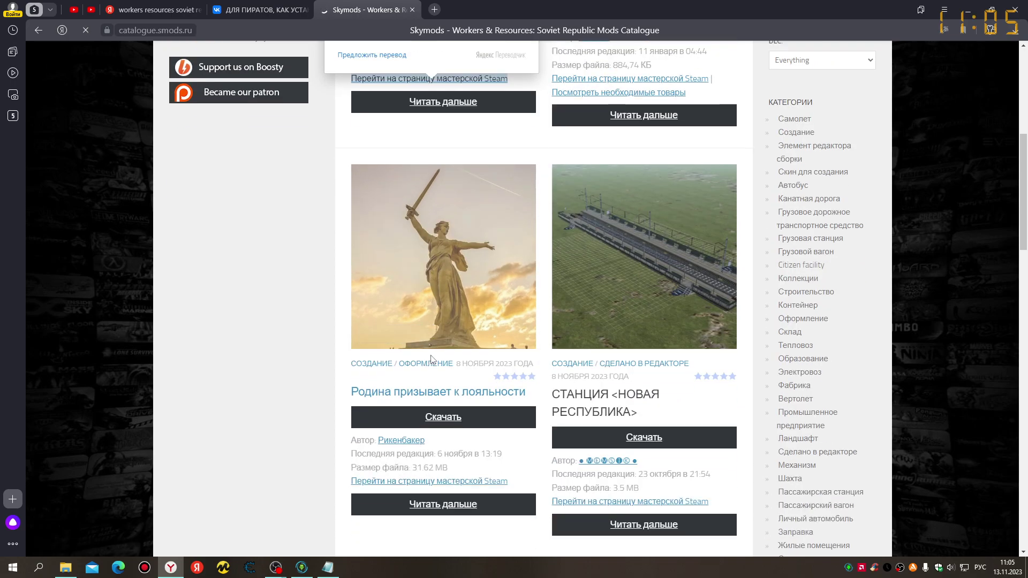
{"action": "scroll", "coordinate": [463, 345], "scroll_direction": "up", "scroll_amount": 6}
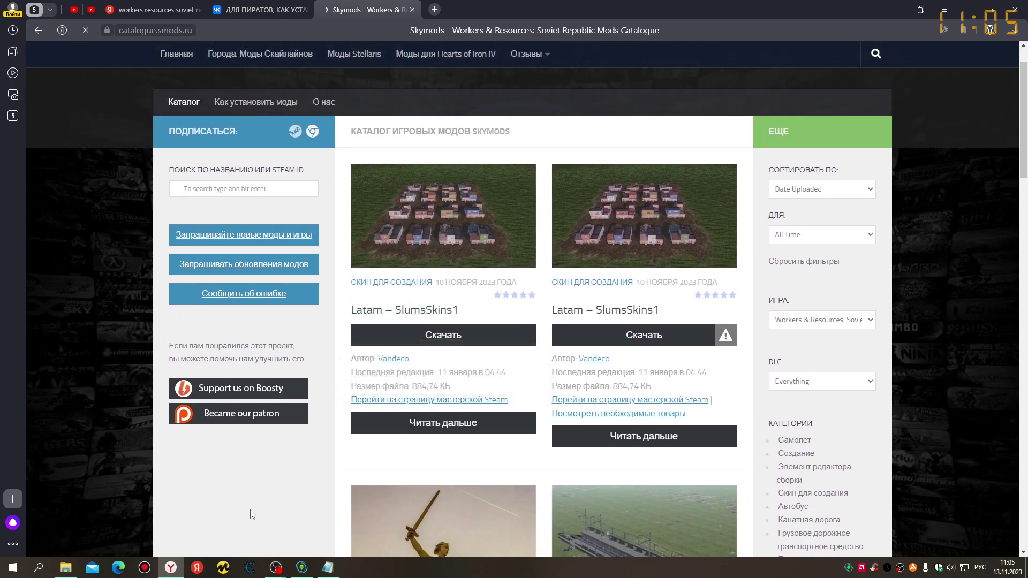
{"action": "scroll", "coordinate": [246, 507], "scroll_direction": "down", "scroll_amount": 3}
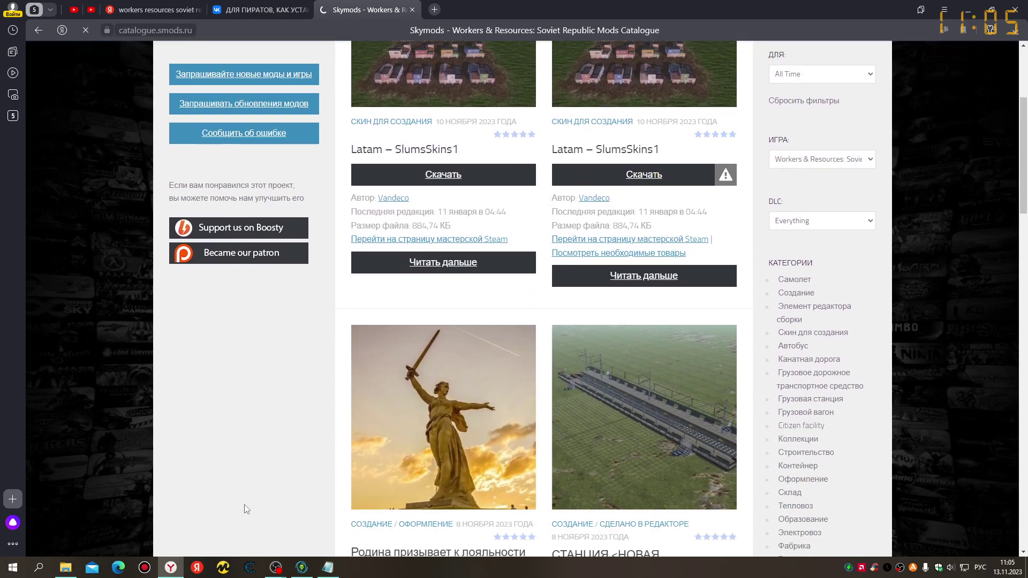
{"action": "scroll", "coordinate": [244, 506], "scroll_direction": "down", "scroll_amount": 6}
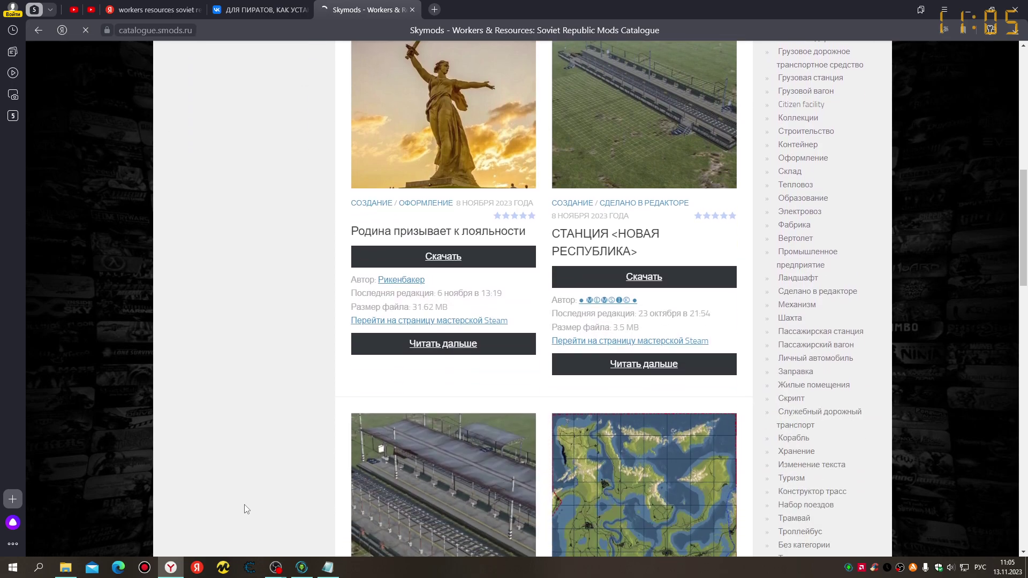
{"action": "scroll", "coordinate": [244, 504], "scroll_direction": "down", "scroll_amount": 2}
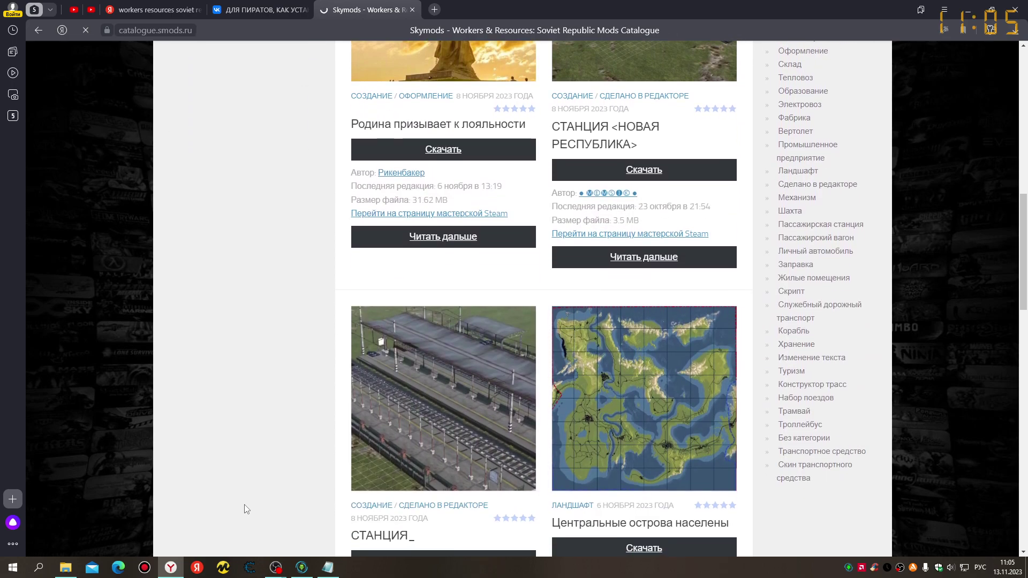
Bring the SmartSteamEmu folder window forward and recheck the Steam ID location instructions in the VK post
{"action": "left_click", "coordinate": [968, 9]}
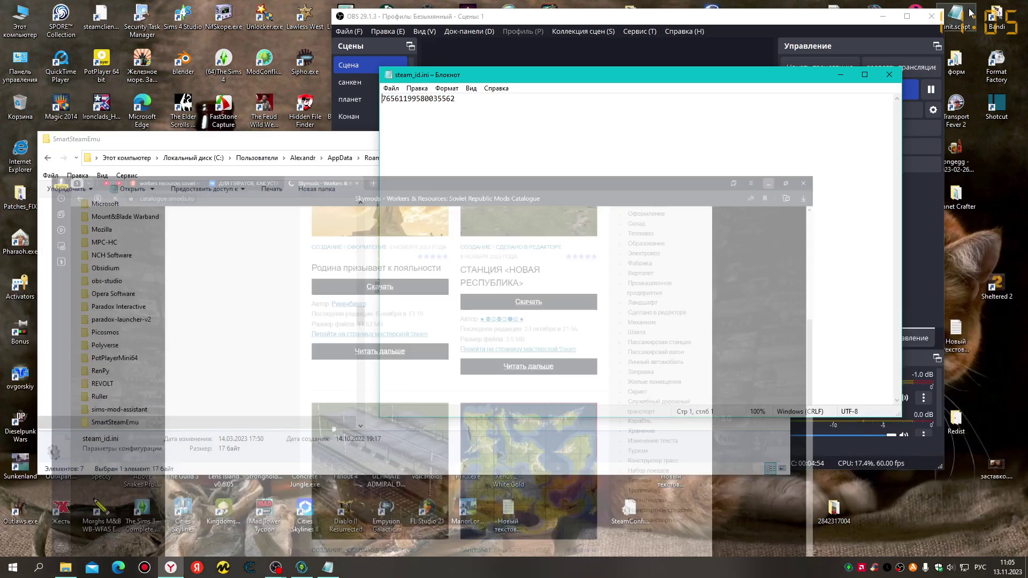
{"action": "left_click_drag", "start_coordinate": [293, 139], "coordinate": [286, 167]}
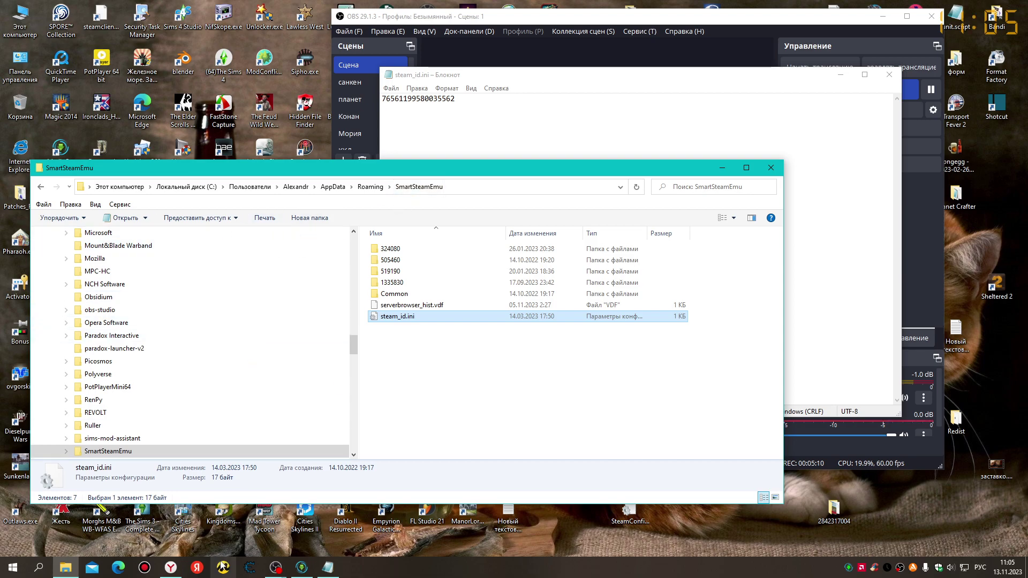
{"action": "left_click", "coordinate": [171, 567]}
{"action": "left_click", "coordinate": [251, 9]}
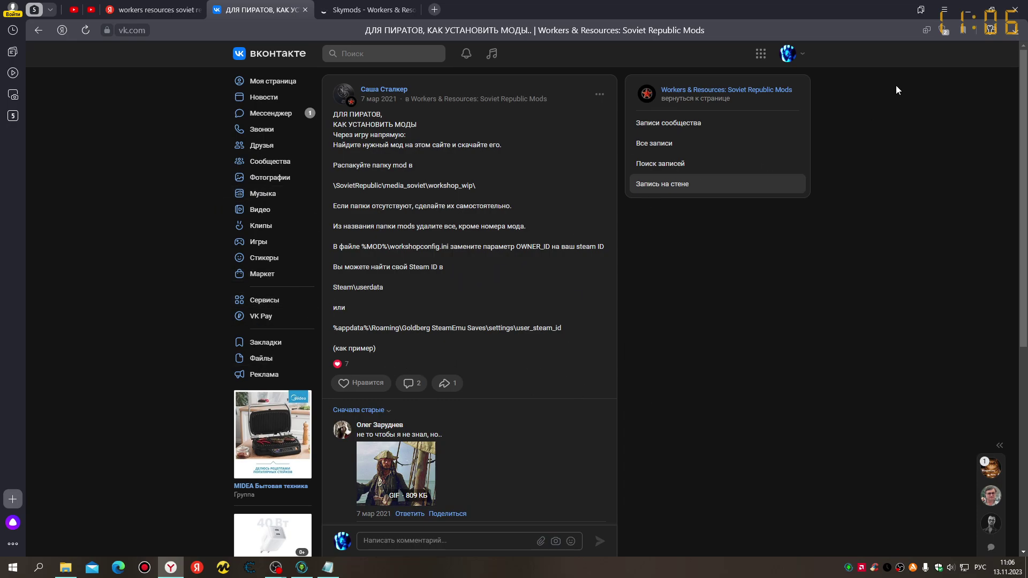
{"action": "left_click", "coordinate": [968, 11]}
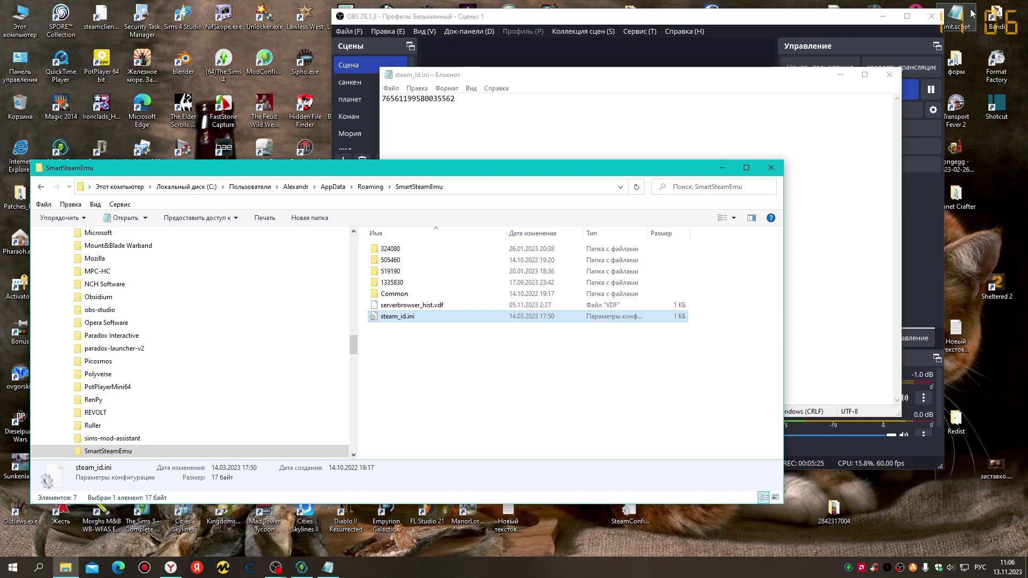
Examine the 324080 and 505460 subfolders of SmartSteamEmu, and reopen steam_id.ini to view the Steam ID
{"action": "left_click", "coordinate": [41, 188]}
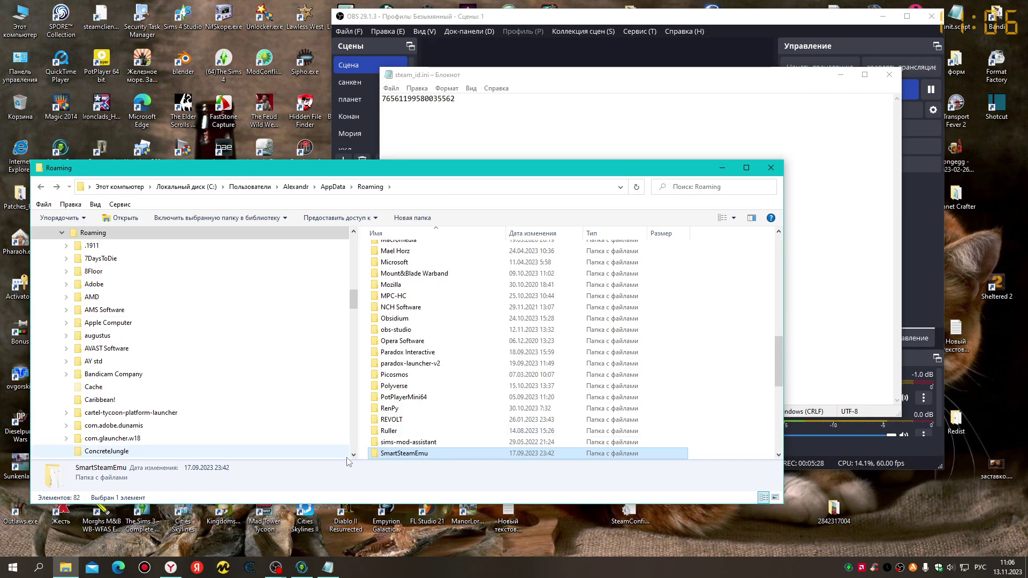
{"action": "double_click", "coordinate": [429, 453]}
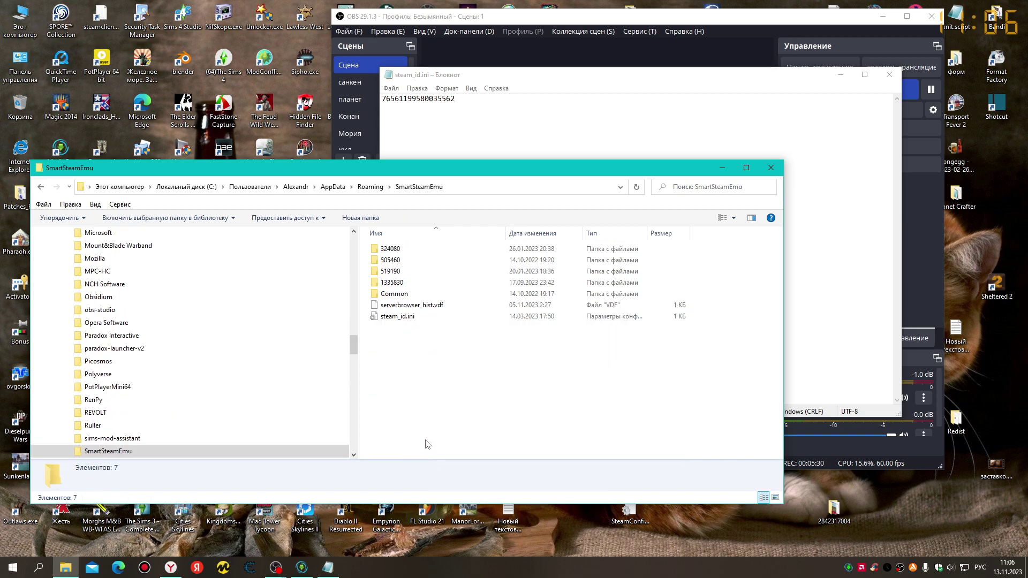
{"action": "double_click", "coordinate": [390, 248]}
{"action": "left_click", "coordinate": [390, 248]}
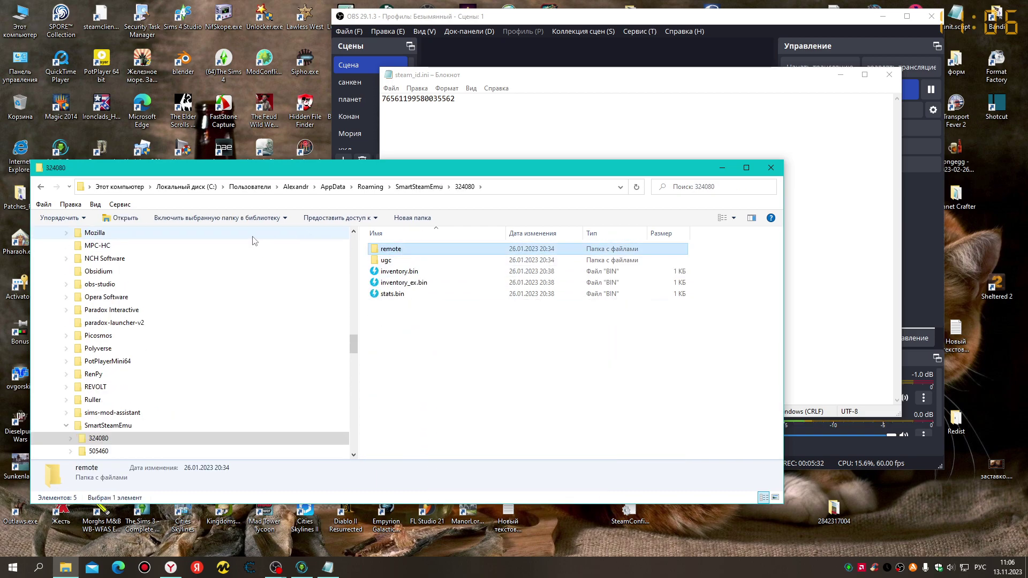
{"action": "left_click", "coordinate": [41, 187]}
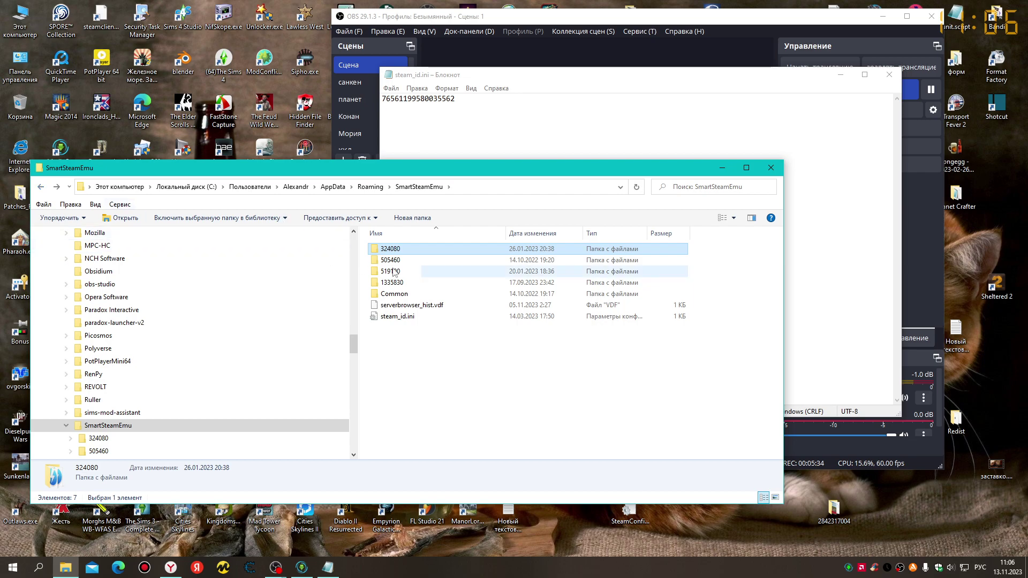
{"action": "double_click", "coordinate": [391, 261]}
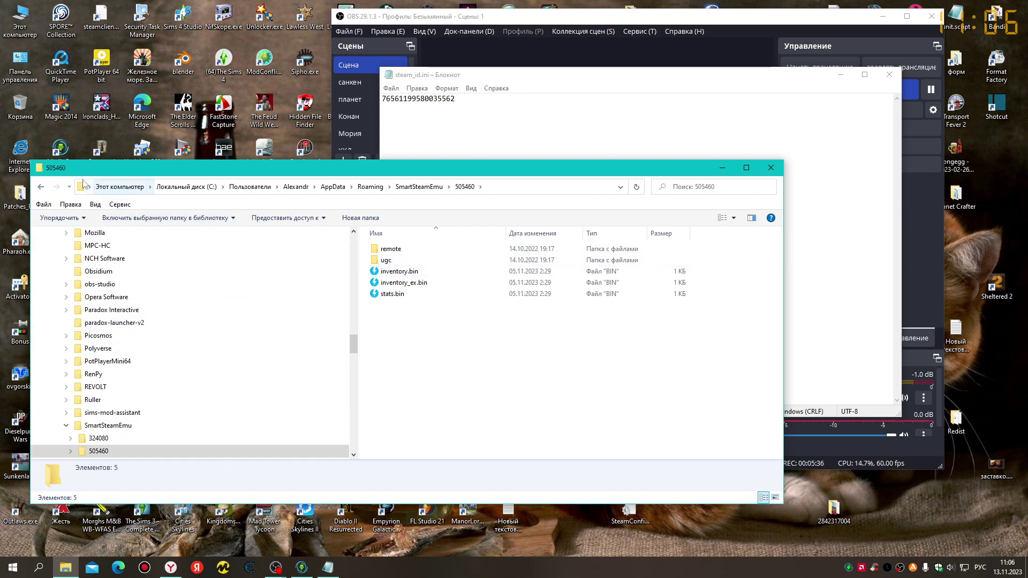
{"action": "left_click", "coordinate": [41, 187]}
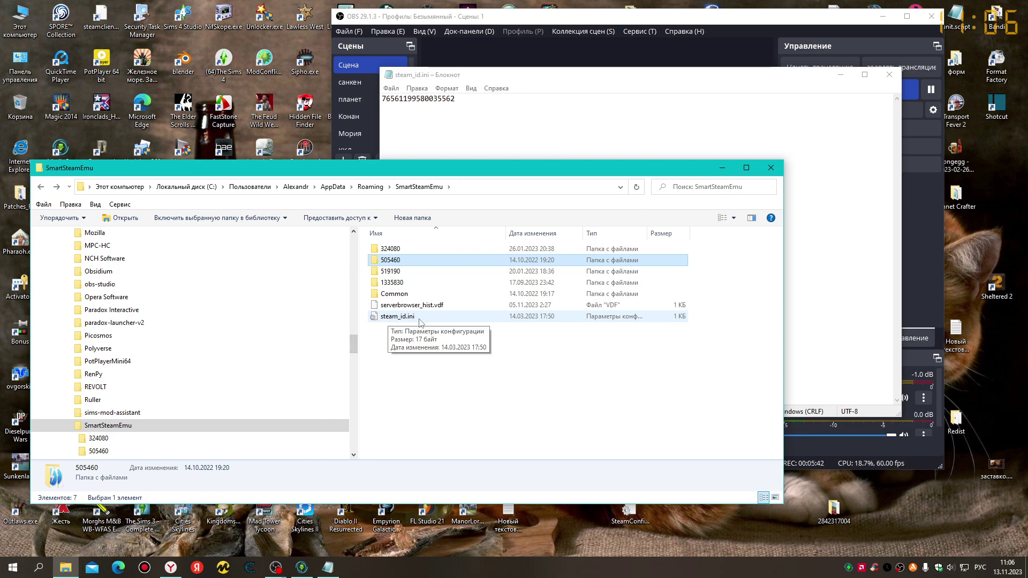
{"action": "double_click", "coordinate": [424, 319]}
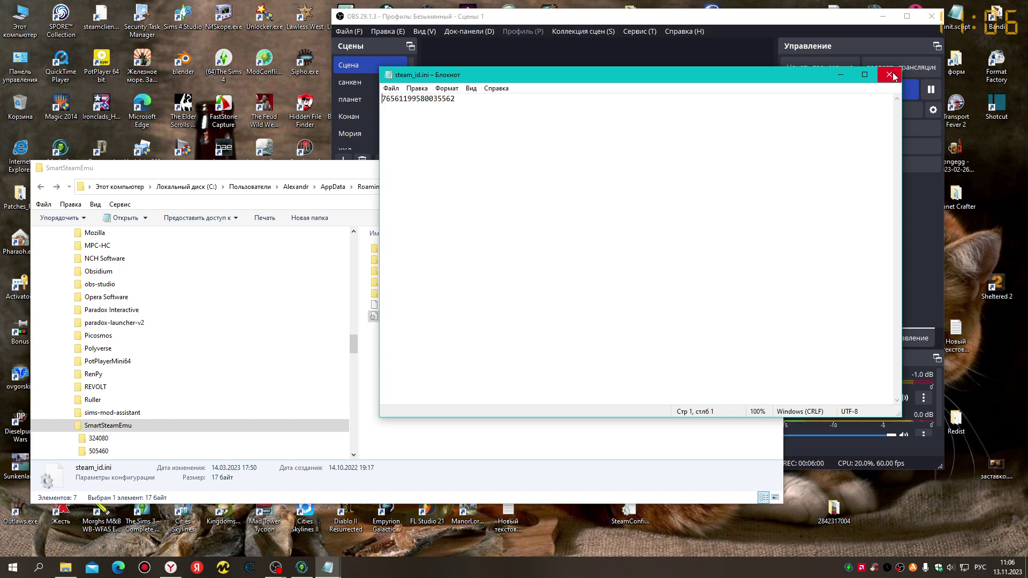
{"action": "key", "text": "alt+Tab"}
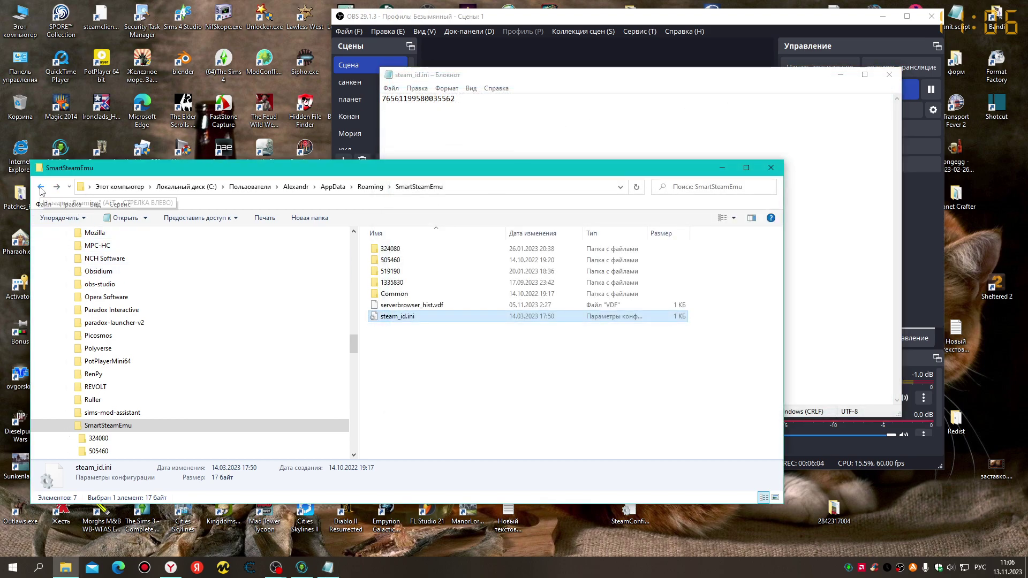
Close the SmartSteamEmu folder and open the file location of the desktop shortcut SETUPAPPLICATION SOVIET.exe
{"action": "left_click", "coordinate": [771, 168]}
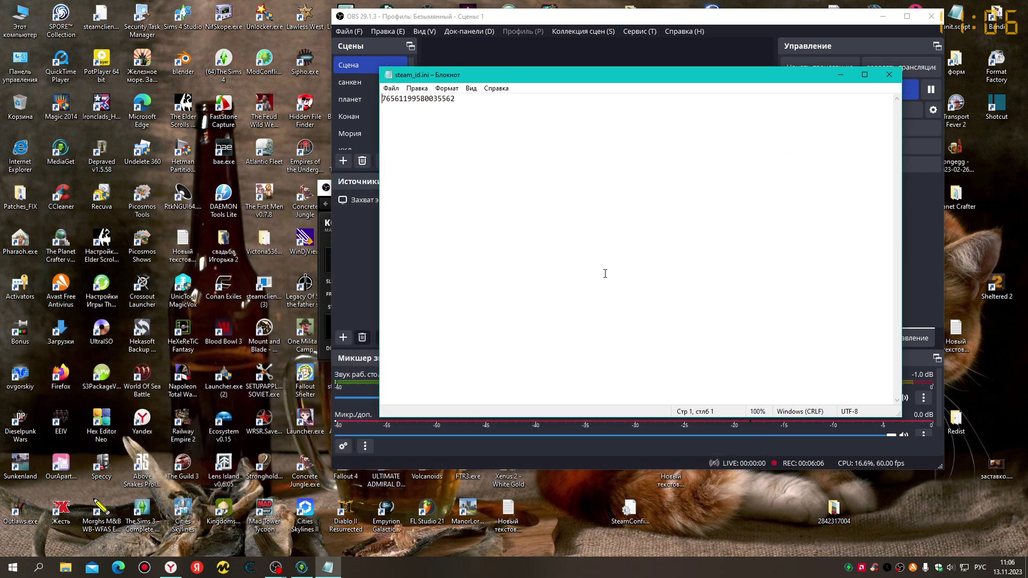
{"action": "double_click", "coordinate": [262, 382]}
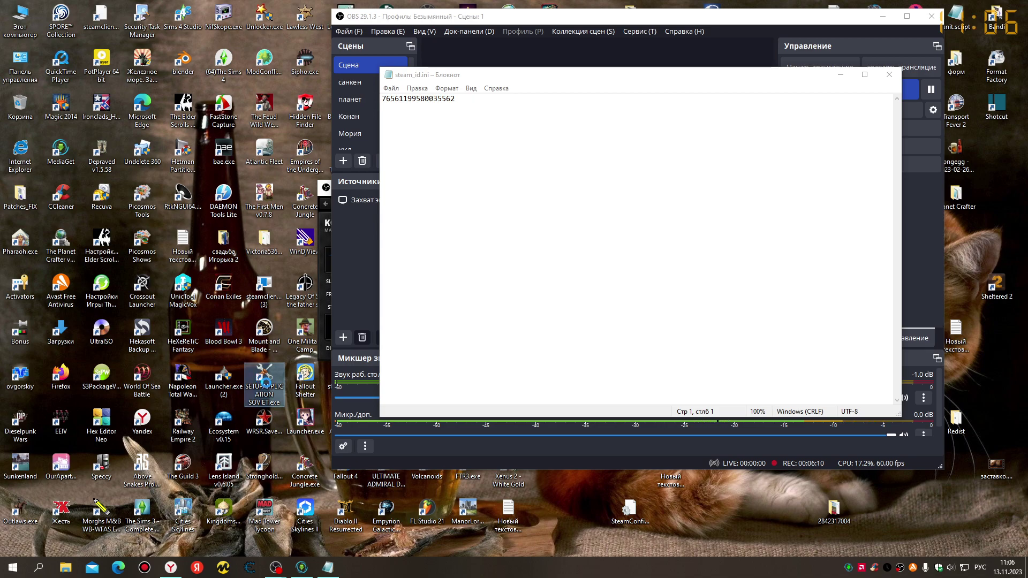
{"action": "right_click", "coordinate": [263, 383]}
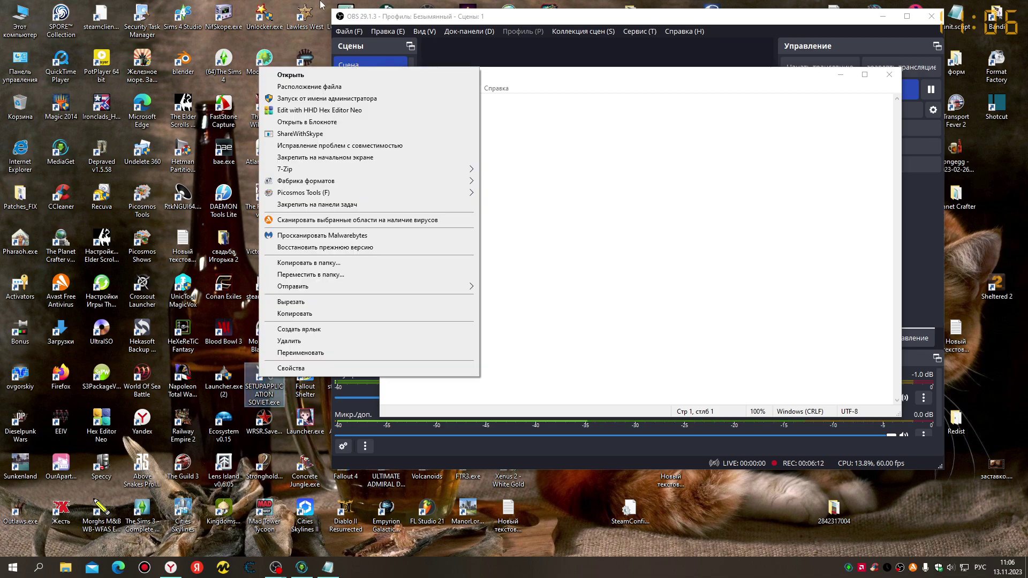
{"action": "left_click", "coordinate": [324, 18]}
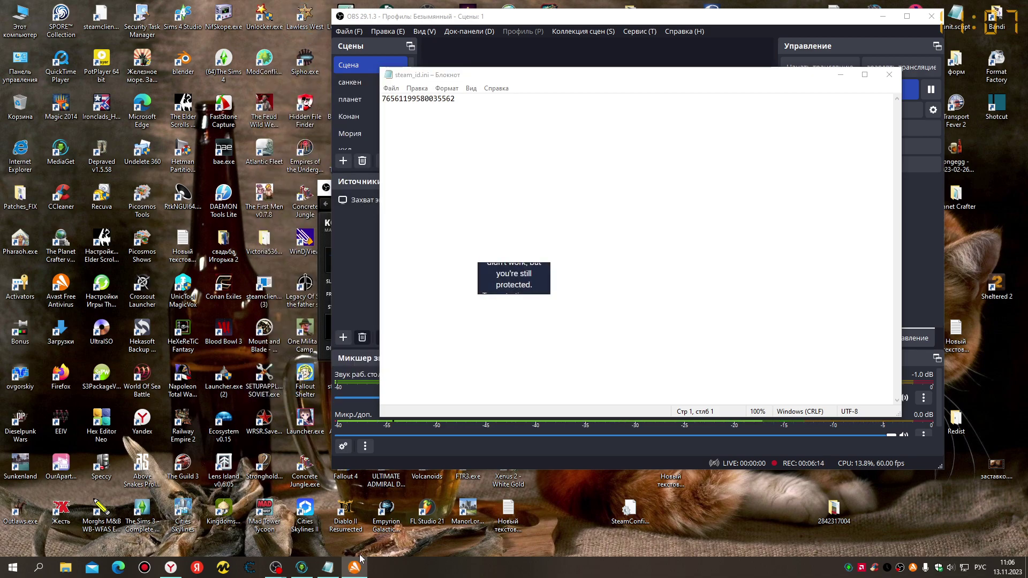
{"action": "right_click", "coordinate": [360, 559]}
{"action": "left_click", "coordinate": [316, 545]}
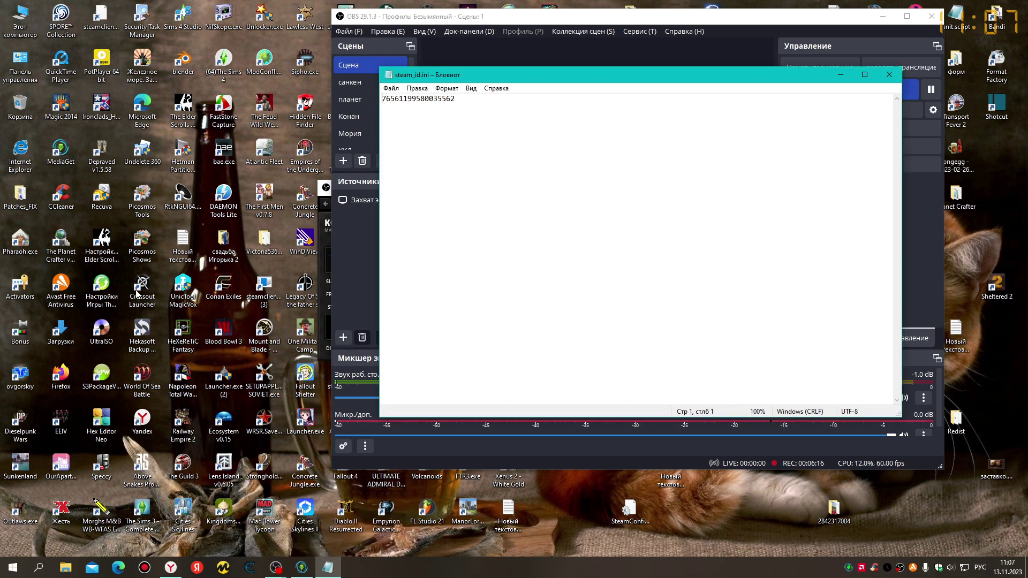
{"action": "right_click", "coordinate": [263, 376]}
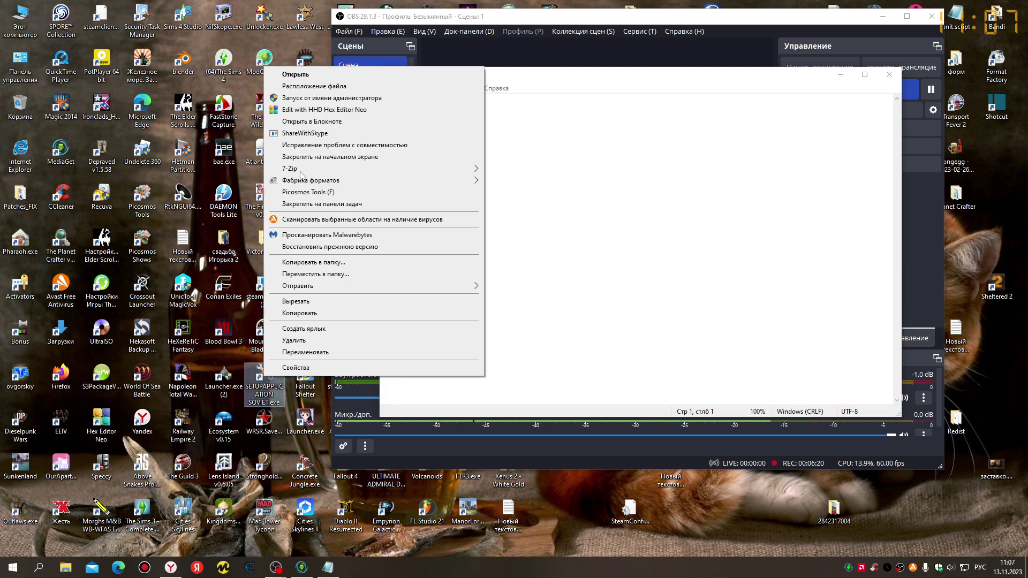
{"action": "left_click", "coordinate": [310, 87]}
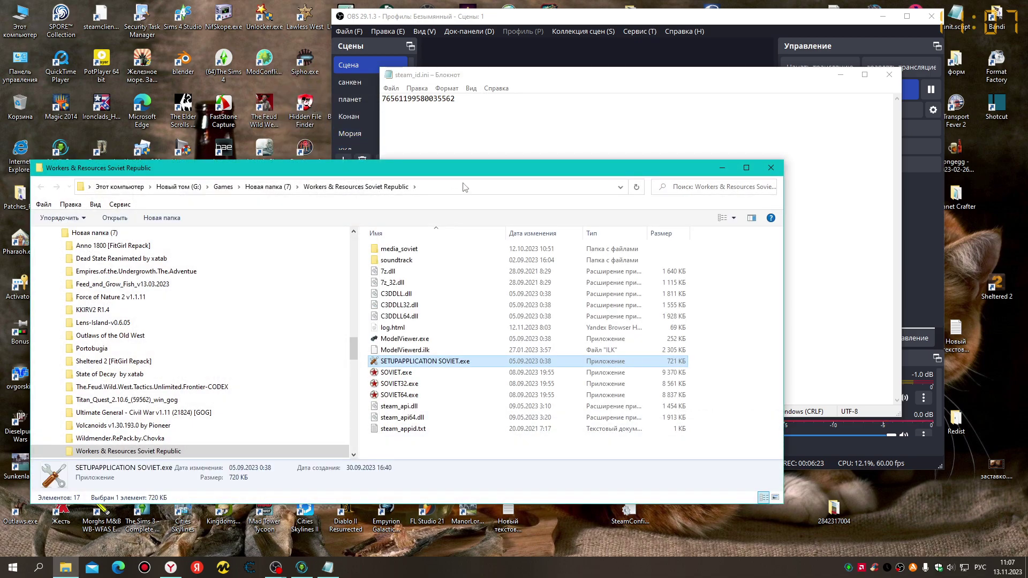
{"action": "left_click_drag", "start_coordinate": [460, 172], "coordinate": [587, 119]}
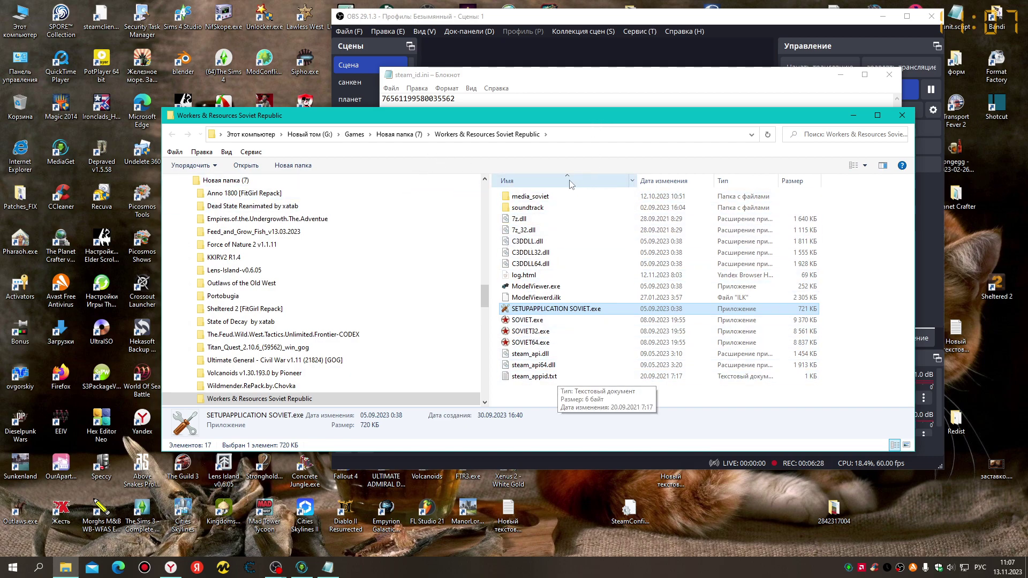
Open the media_soviet folder of the game and enter its workshop_wip subfolder
{"action": "double_click", "coordinate": [542, 199]}
{"action": "scroll", "coordinate": [601, 235], "scroll_direction": "down", "scroll_amount": 12}
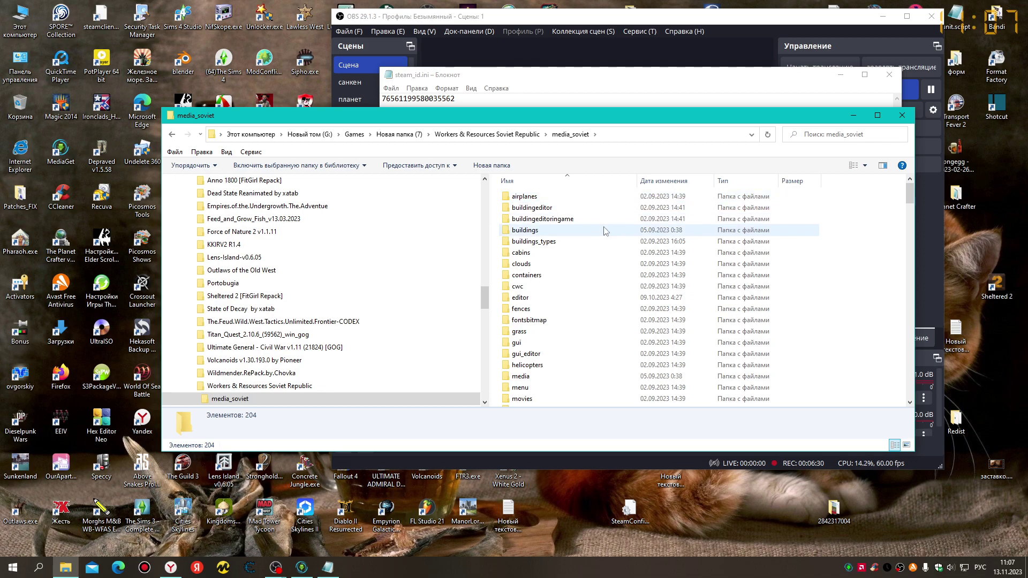
{"action": "scroll", "coordinate": [599, 244], "scroll_direction": "down", "scroll_amount": 7}
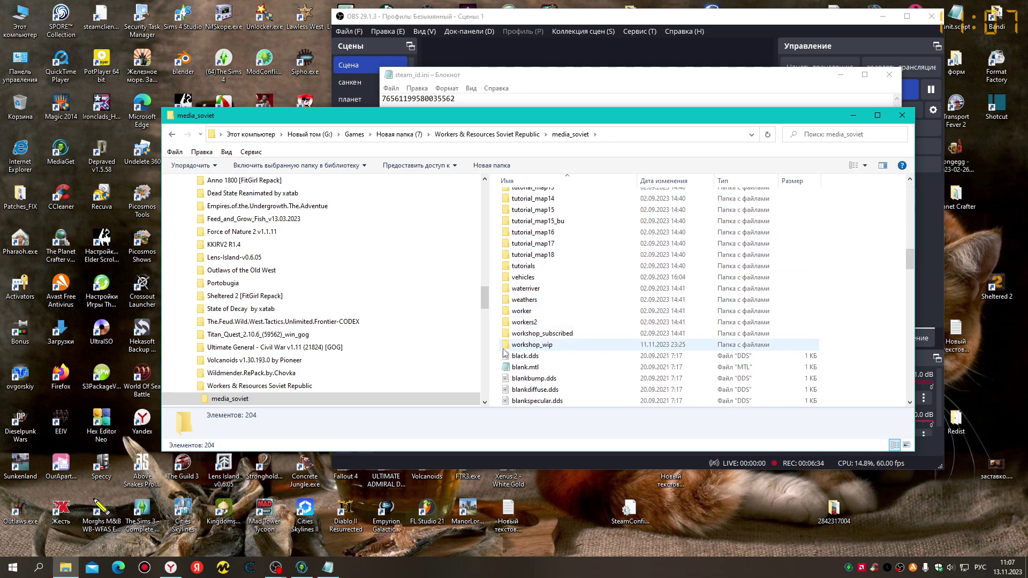
{"action": "mouse_move", "coordinate": [515, 351]}
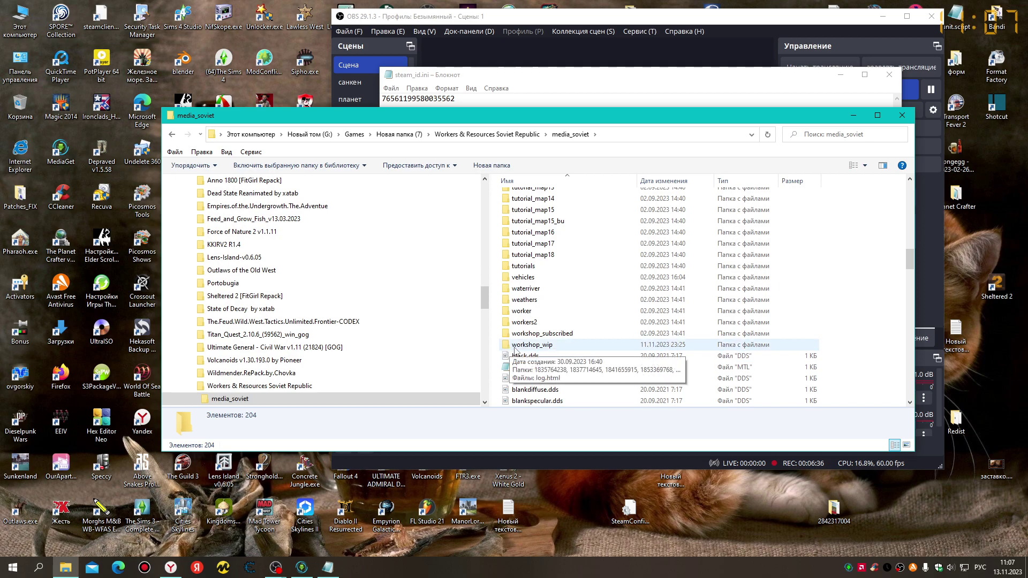
{"action": "mouse_move", "coordinate": [558, 352]}
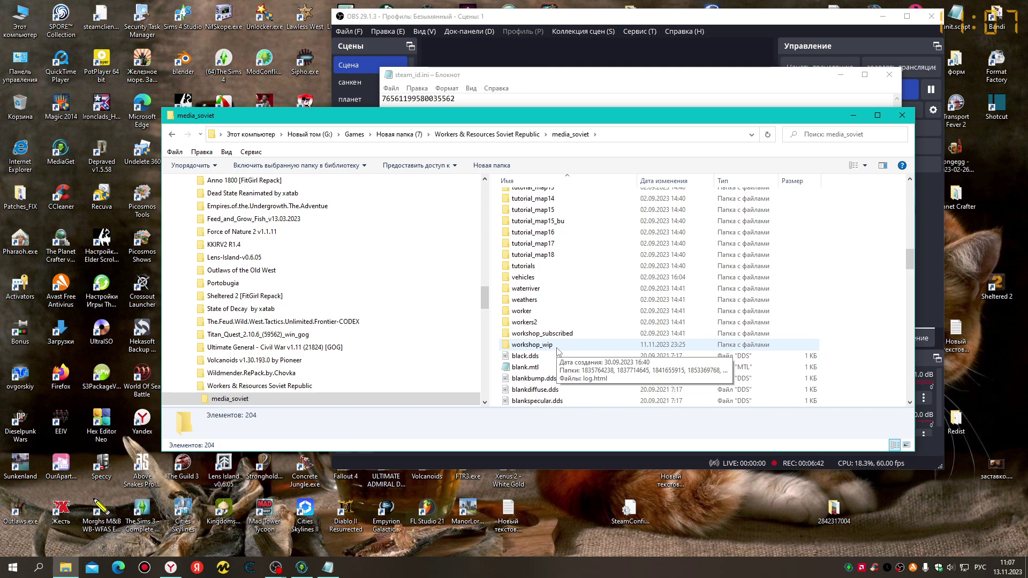
{"action": "double_click", "coordinate": [566, 348]}
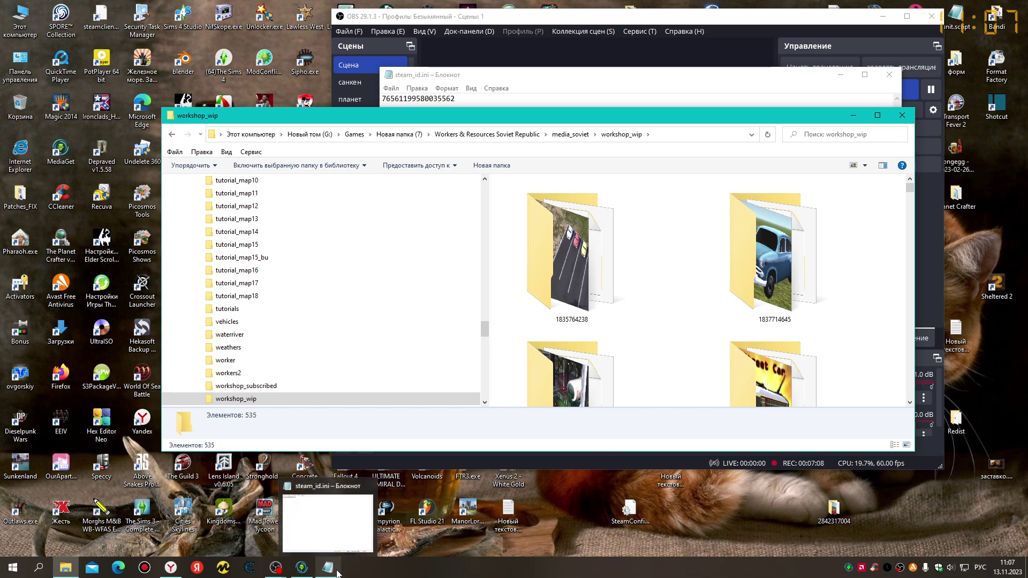
Return to the Skymods catalogue in Yandex Browser and look through the mods on its first page
{"action": "mouse_move", "coordinate": [164, 572]}
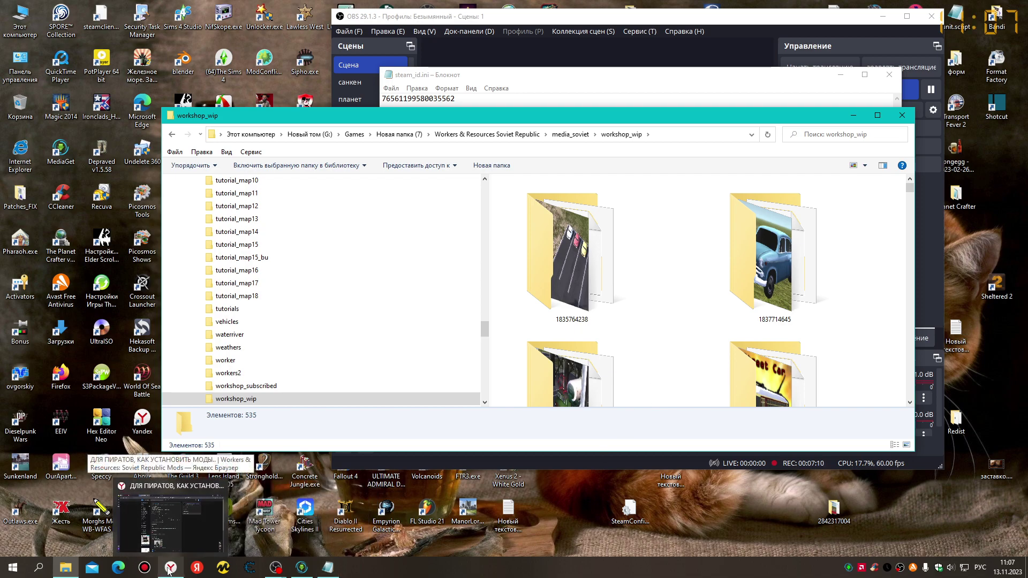
{"action": "left_click", "coordinate": [168, 570]}
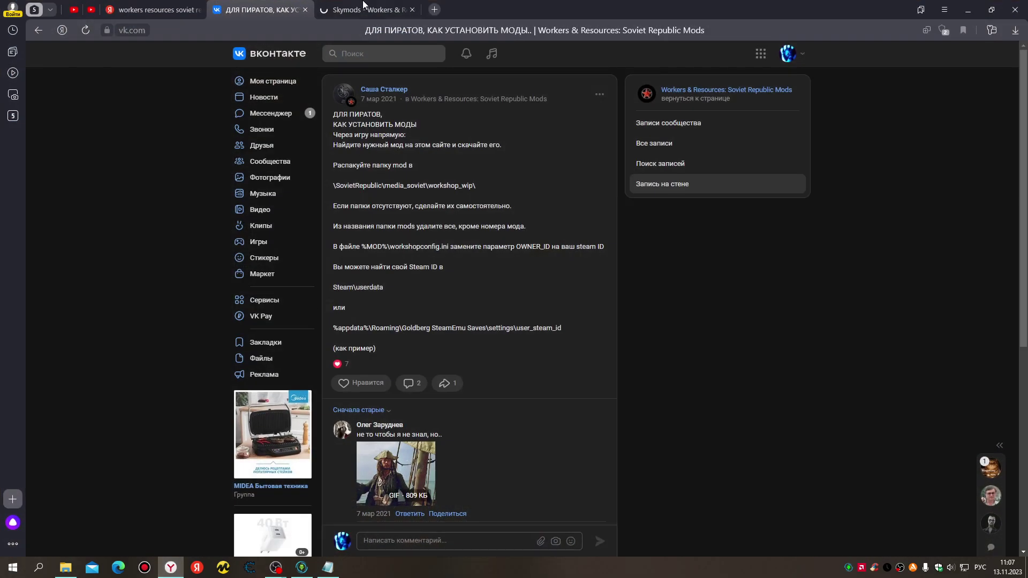
{"action": "left_click", "coordinate": [378, 10]}
{"action": "triple_click", "coordinate": [471, 238]}
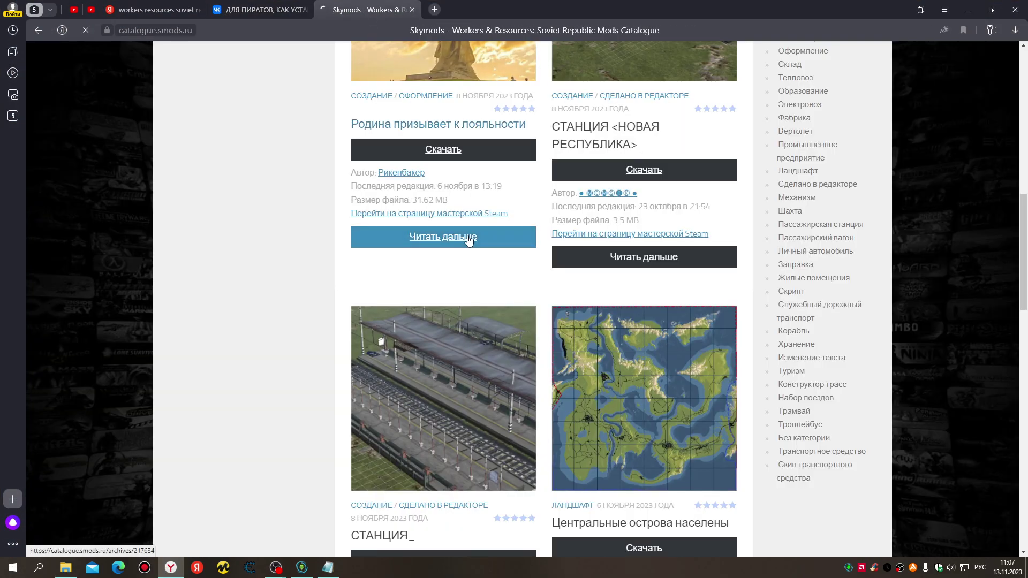
{"action": "scroll", "coordinate": [808, 399], "scroll_direction": "down", "scroll_amount": 3}
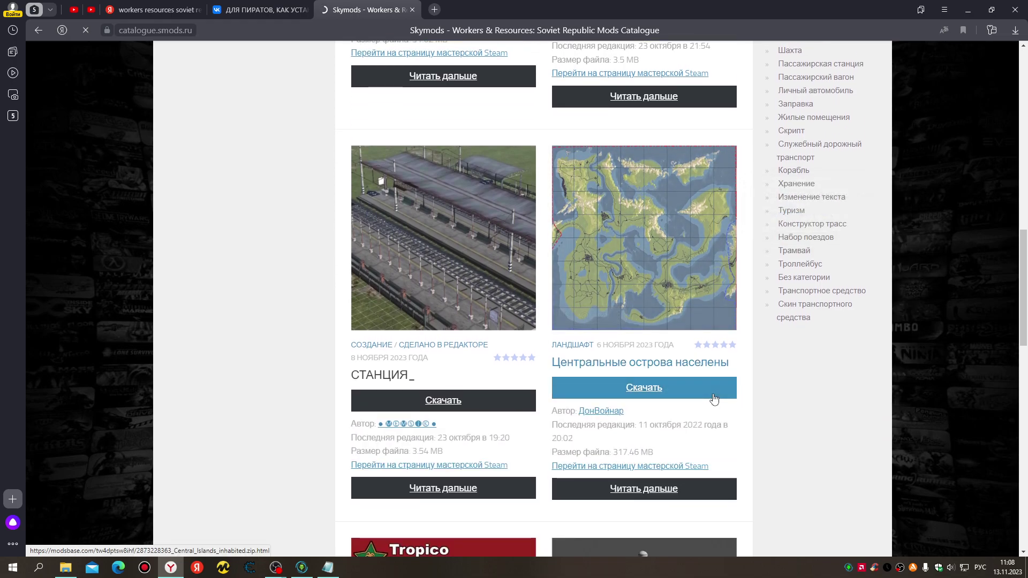
{"action": "scroll", "coordinate": [713, 399], "scroll_direction": "down", "scroll_amount": 7}
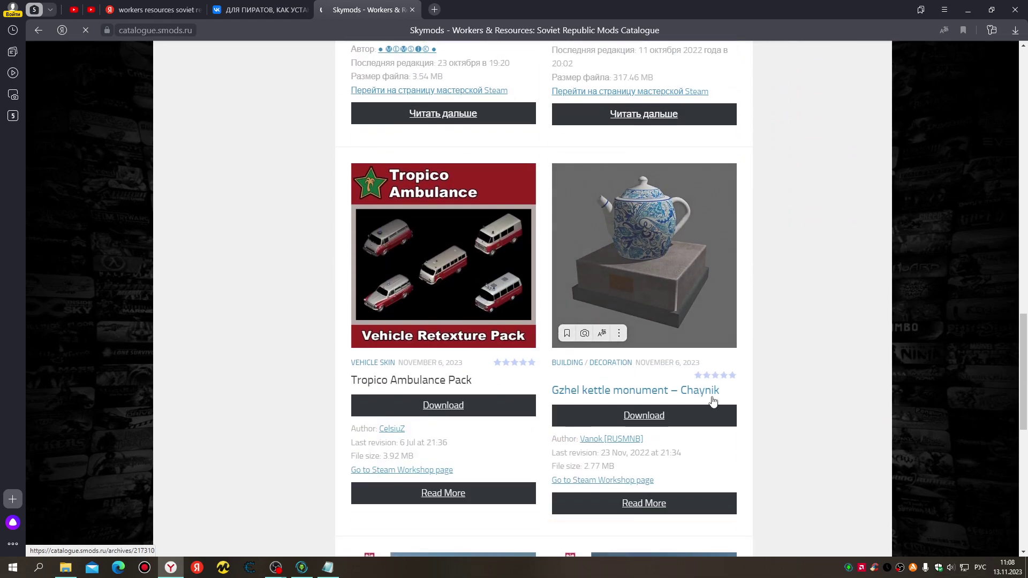
{"action": "triple_click", "coordinate": [712, 400]}
{"action": "scroll", "coordinate": [712, 400], "scroll_direction": "down", "scroll_amount": 8}
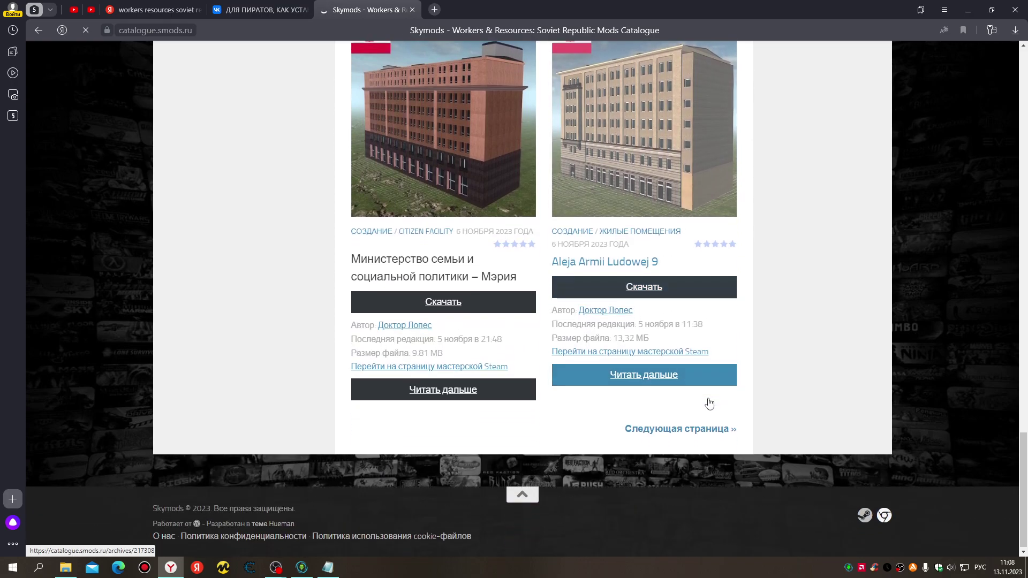
{"action": "scroll", "coordinate": [712, 402], "scroll_direction": "up", "scroll_amount": 10}
{"action": "scroll", "coordinate": [715, 402], "scroll_direction": "up", "scroll_amount": 10}
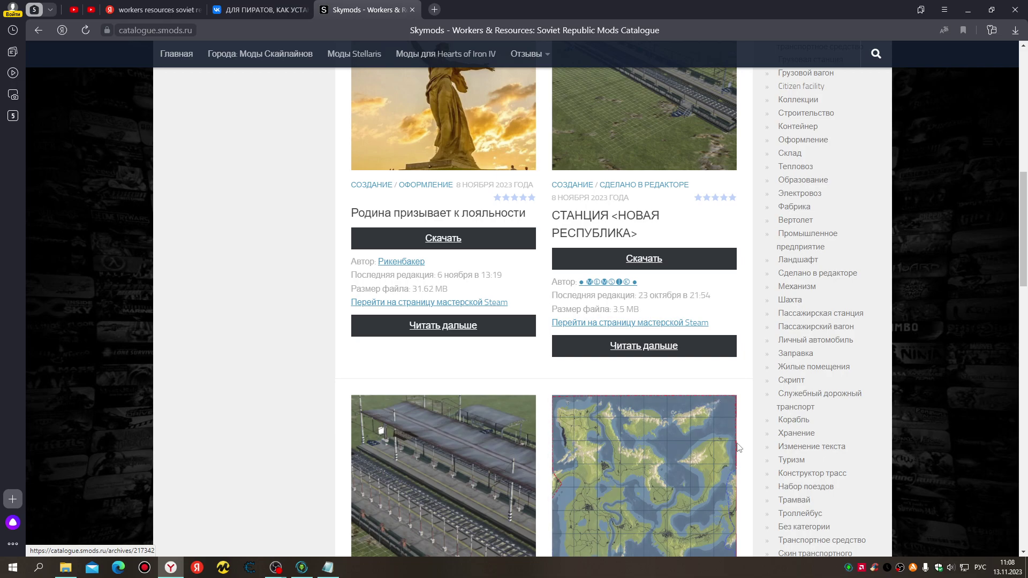
Review the Skymods category list and open the Тепловоз (diesel locomotive) category, dismissing the antivirus pop-up
{"action": "scroll", "coordinate": [735, 444], "scroll_direction": "up", "scroll_amount": 1}
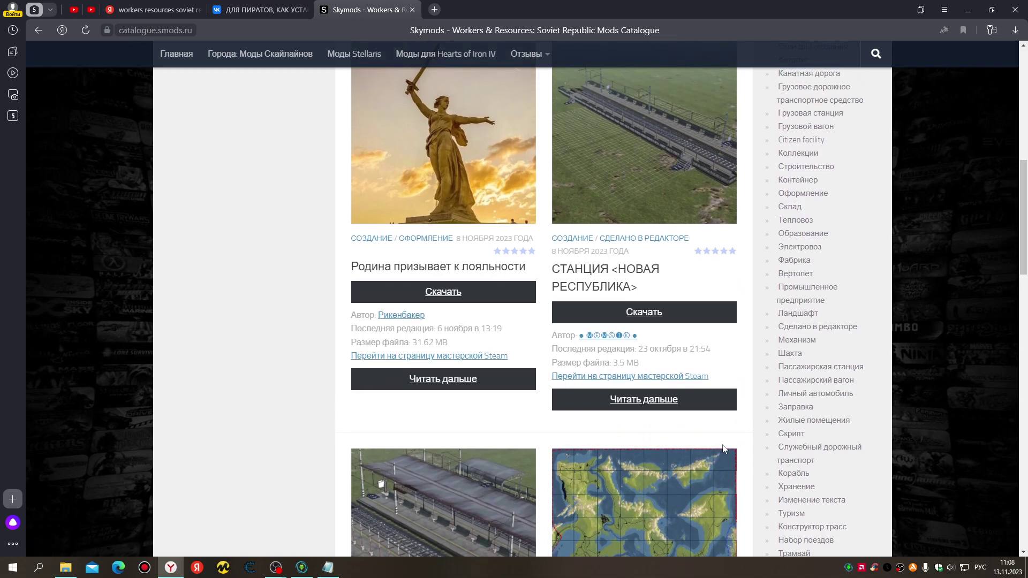
{"action": "scroll", "coordinate": [723, 448], "scroll_direction": "up", "scroll_amount": 2}
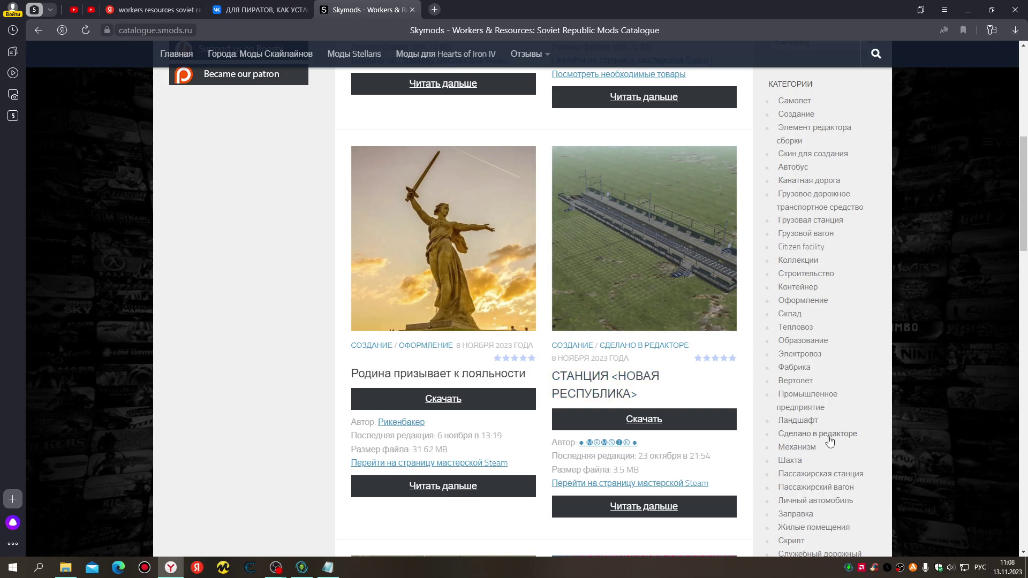
{"action": "scroll", "coordinate": [830, 440], "scroll_direction": "down", "scroll_amount": 4}
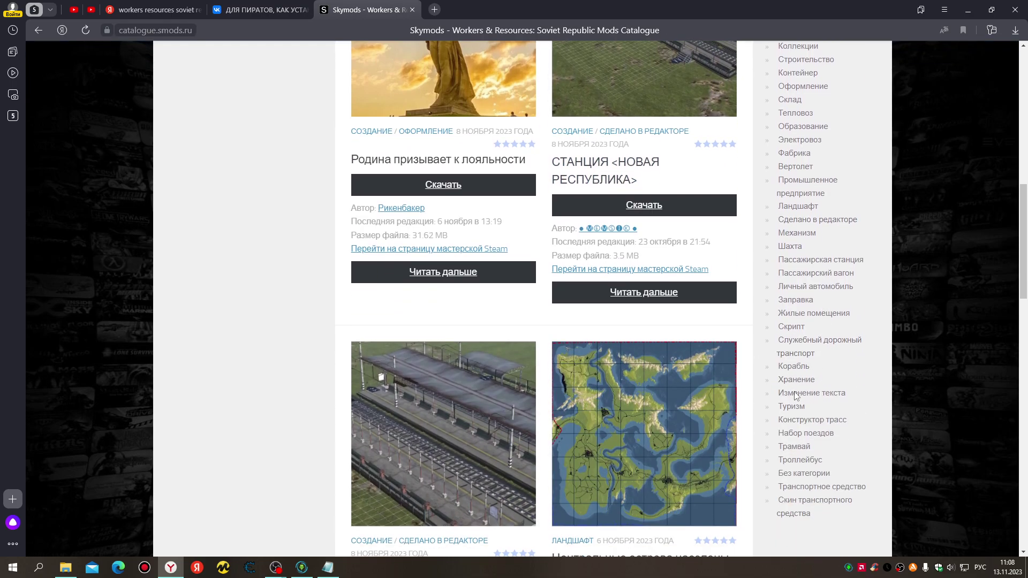
{"action": "scroll", "coordinate": [796, 396], "scroll_direction": "down", "scroll_amount": 2}
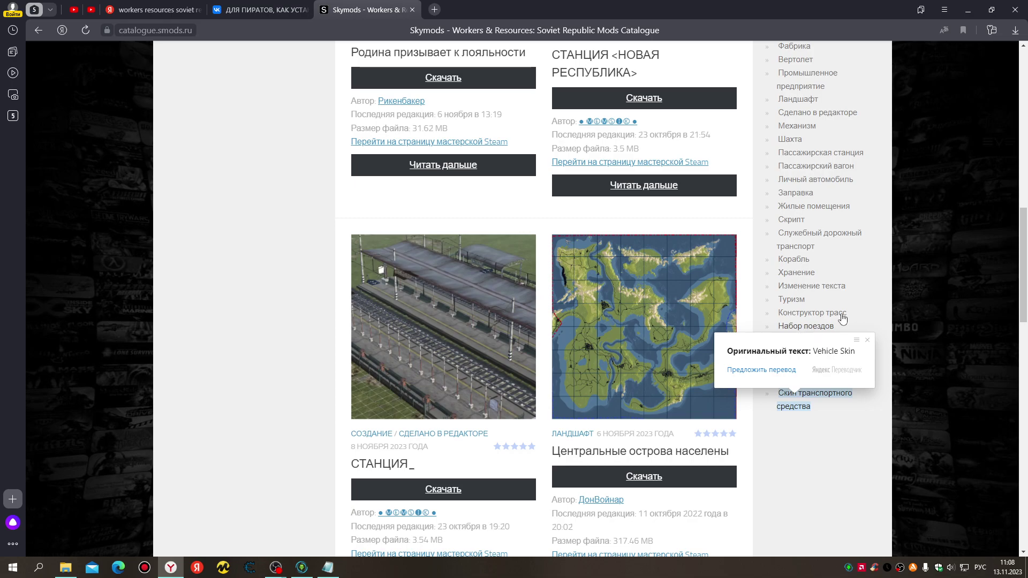
{"action": "scroll", "coordinate": [839, 320], "scroll_direction": "up", "scroll_amount": 2}
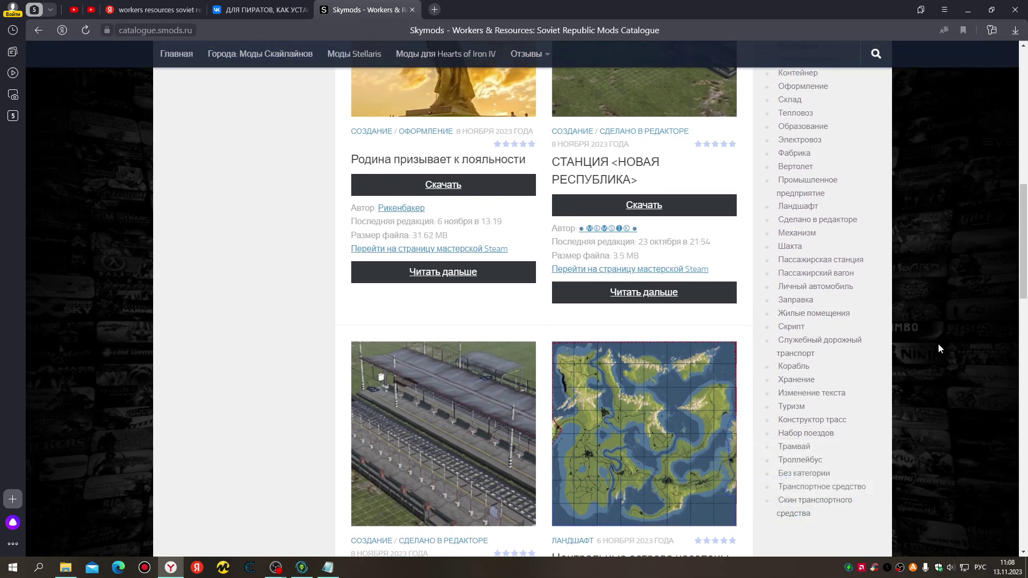
{"action": "scroll", "coordinate": [913, 357], "scroll_direction": "up", "scroll_amount": 3}
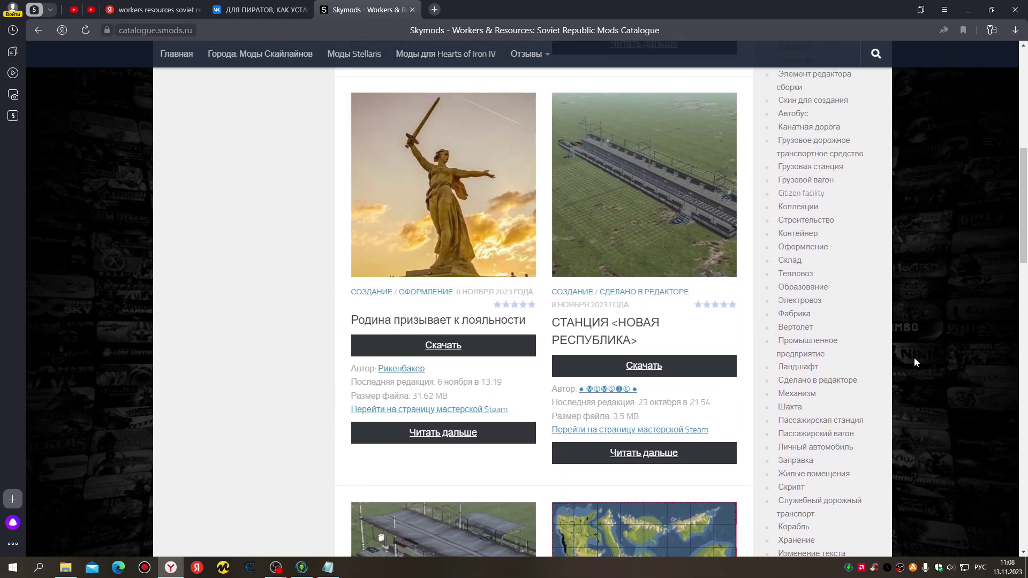
{"action": "left_click", "coordinate": [798, 274]}
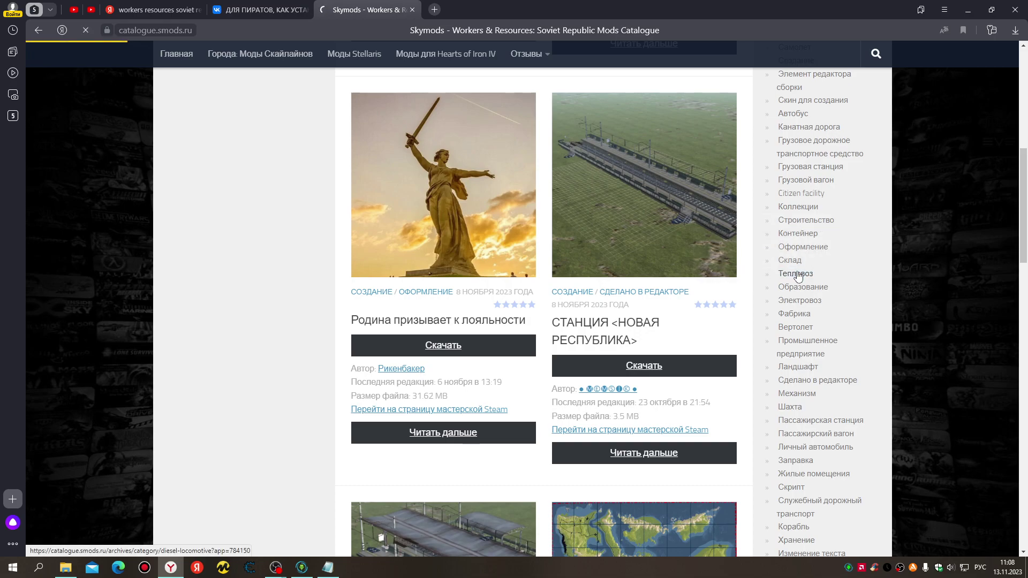
{"action": "scroll", "coordinate": [225, 321], "scroll_direction": "down", "scroll_amount": 3}
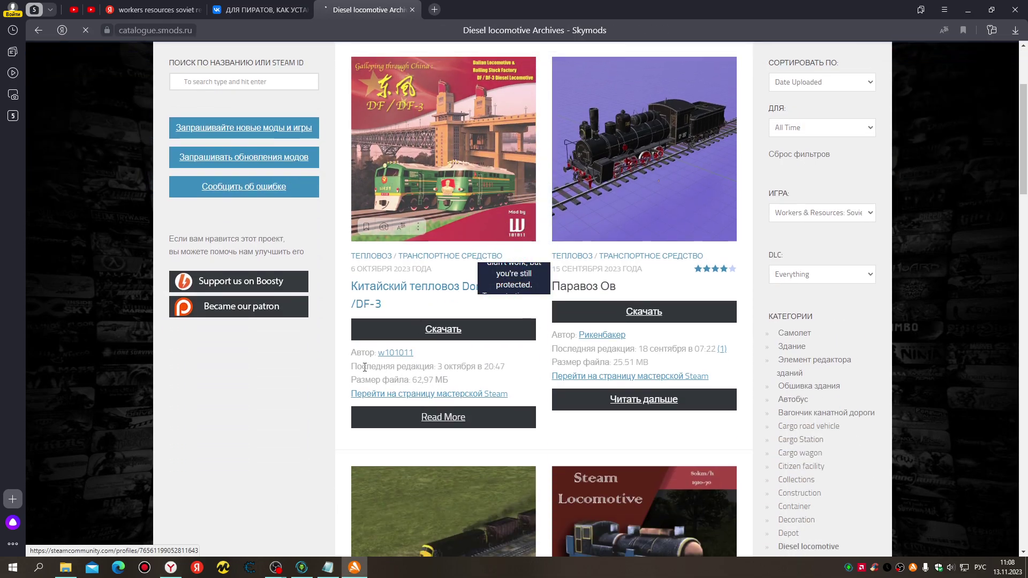
{"action": "right_click", "coordinate": [360, 568]}
{"action": "left_click", "coordinate": [324, 549]}
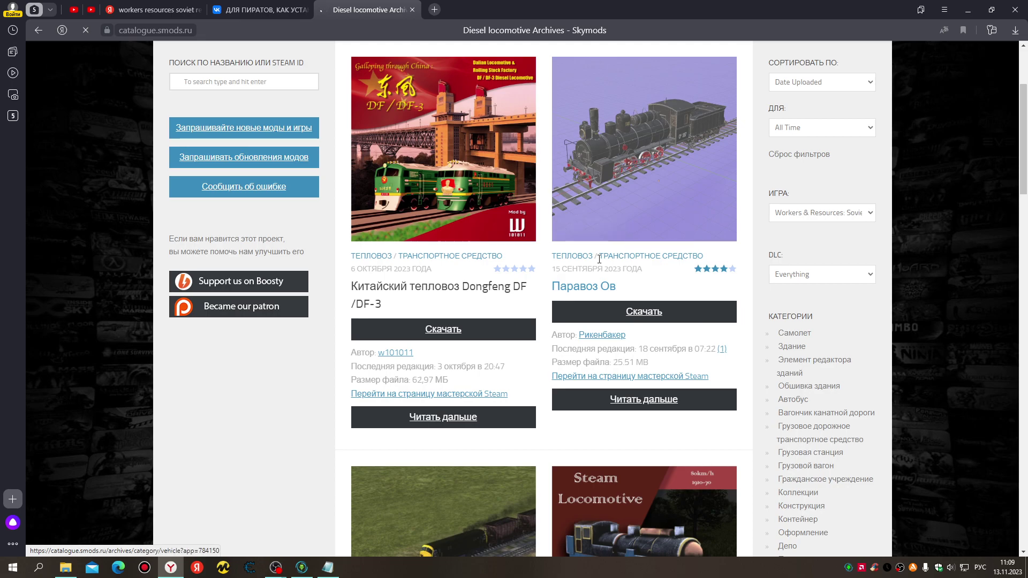
Open the "Паравоз Ов" mod page in a new tab and look over the other diesel locomotive mods
{"action": "left_click", "coordinate": [643, 317]}
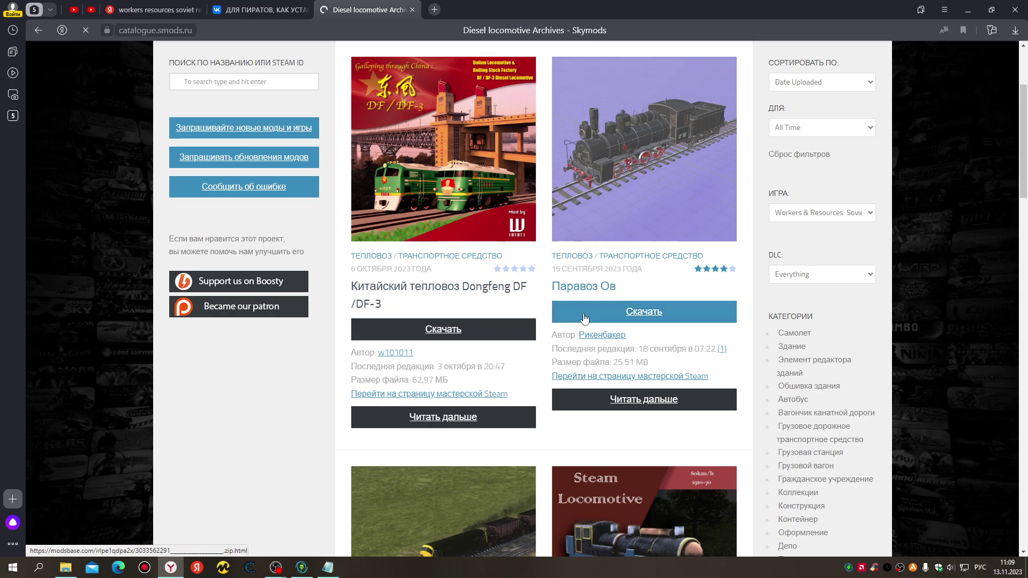
{"action": "right_click", "coordinate": [641, 317]}
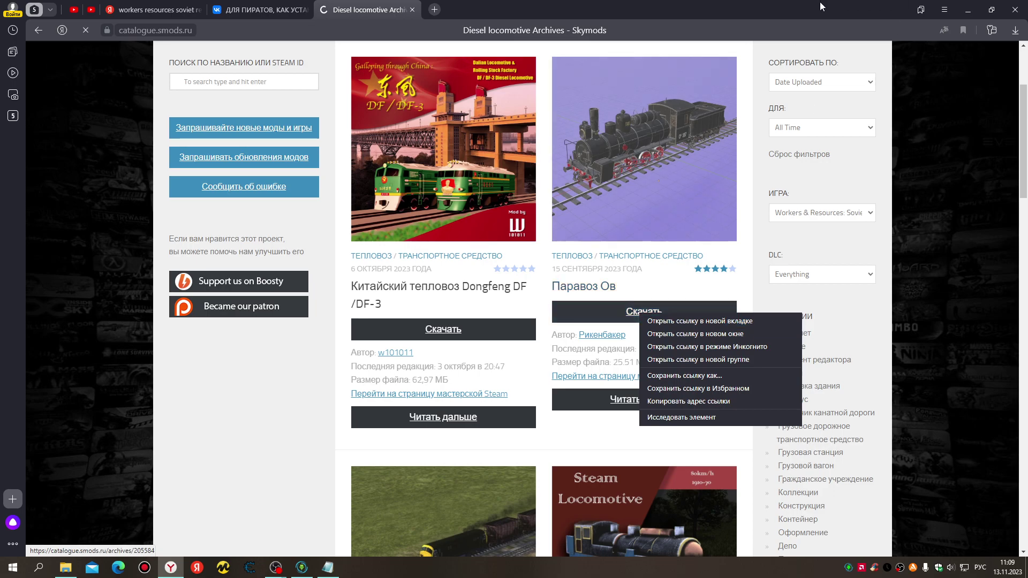
{"action": "key", "text": "Escape"}
{"action": "right_click", "coordinate": [606, 283]}
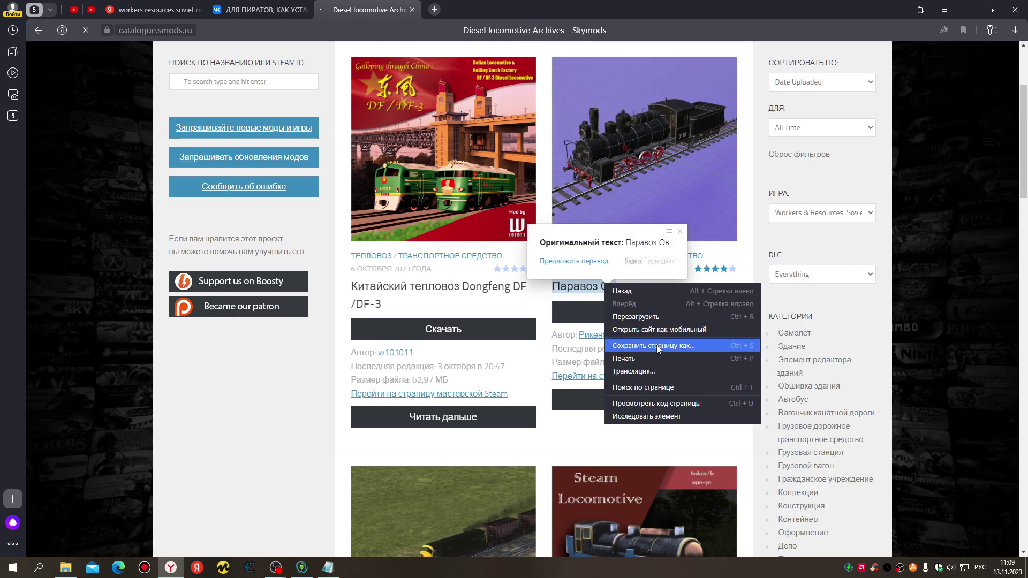
{"action": "key", "text": "Escape"}
{"action": "right_click", "coordinate": [590, 288]}
{"action": "left_click", "coordinate": [615, 297]}
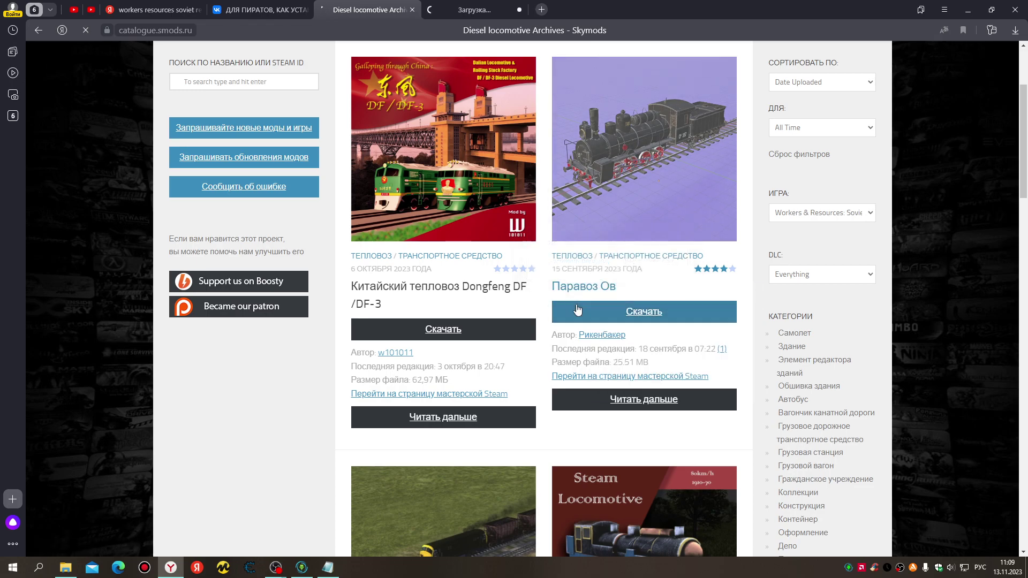
{"action": "scroll", "coordinate": [617, 303], "scroll_direction": "down", "scroll_amount": 5}
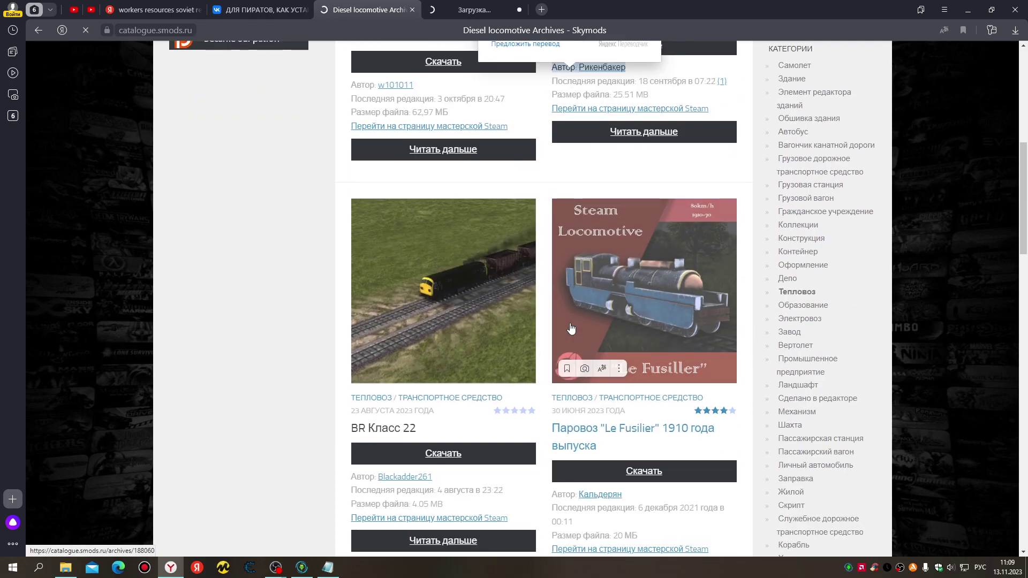
{"action": "scroll", "coordinate": [571, 328], "scroll_direction": "down", "scroll_amount": 2}
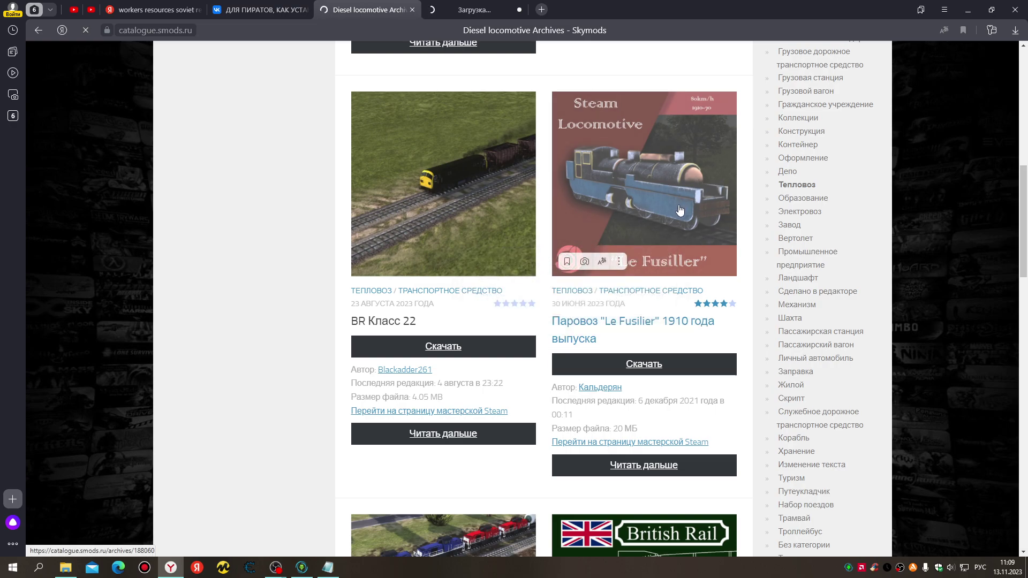
Look through the remaining diesel locomotive mods on the first page and go to the second page of the category
{"action": "scroll", "coordinate": [678, 214], "scroll_direction": "down", "scroll_amount": 3}
{"action": "scroll", "coordinate": [672, 220], "scroll_direction": "down", "scroll_amount": 4}
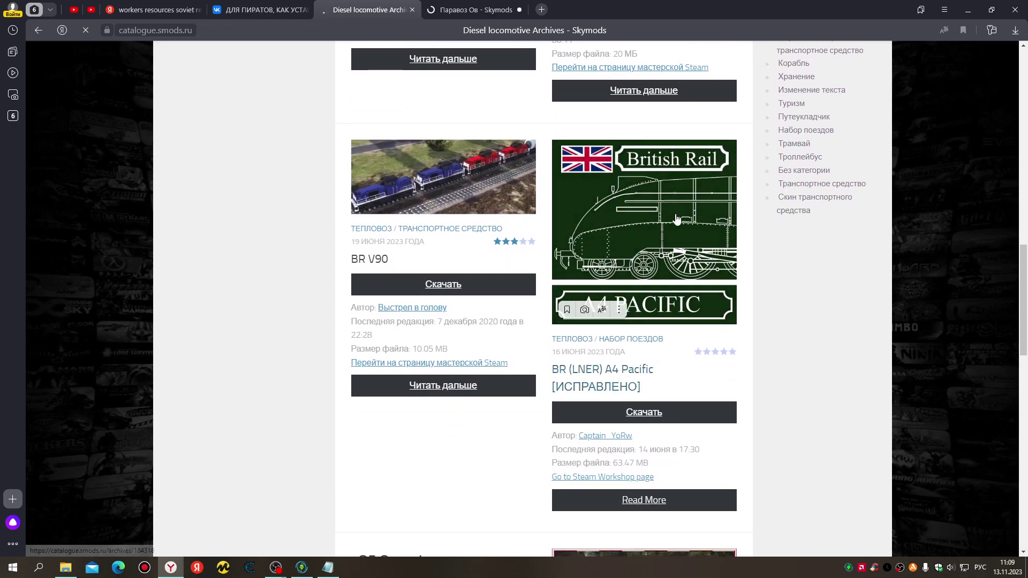
{"action": "scroll", "coordinate": [667, 273], "scroll_direction": "down", "scroll_amount": 8}
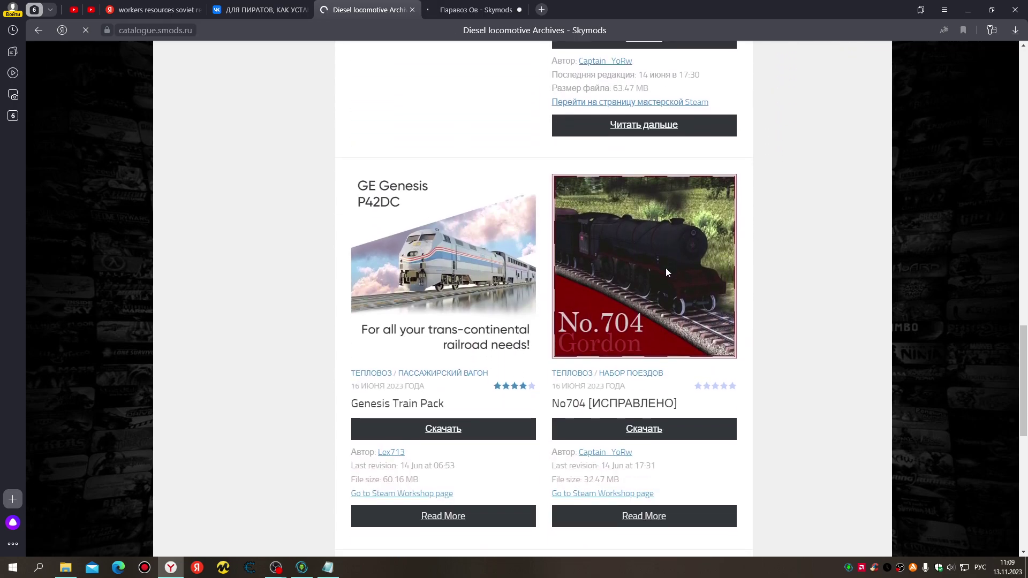
{"action": "scroll", "coordinate": [666, 273], "scroll_direction": "down", "scroll_amount": 8}
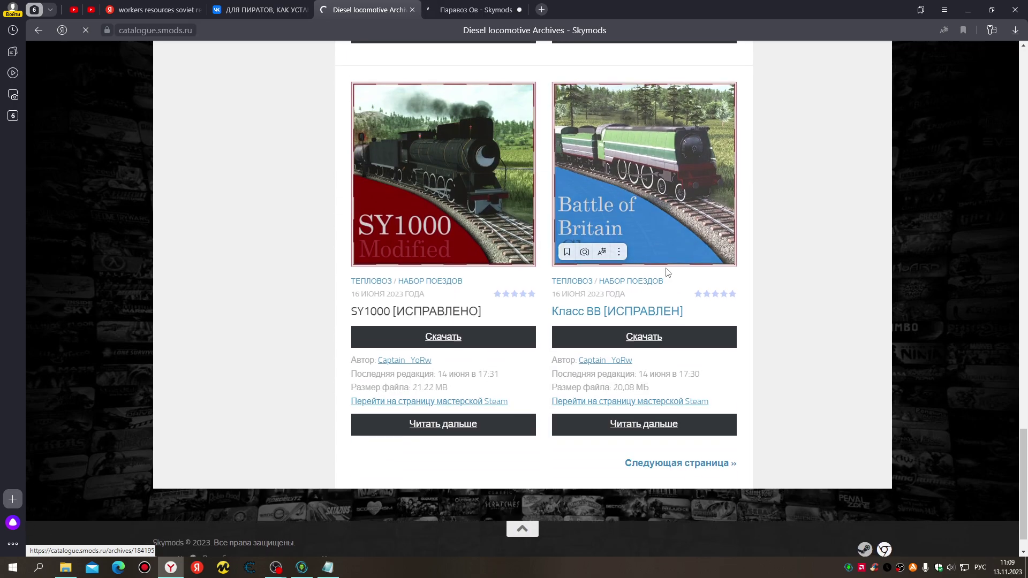
{"action": "left_click", "coordinate": [712, 427]}
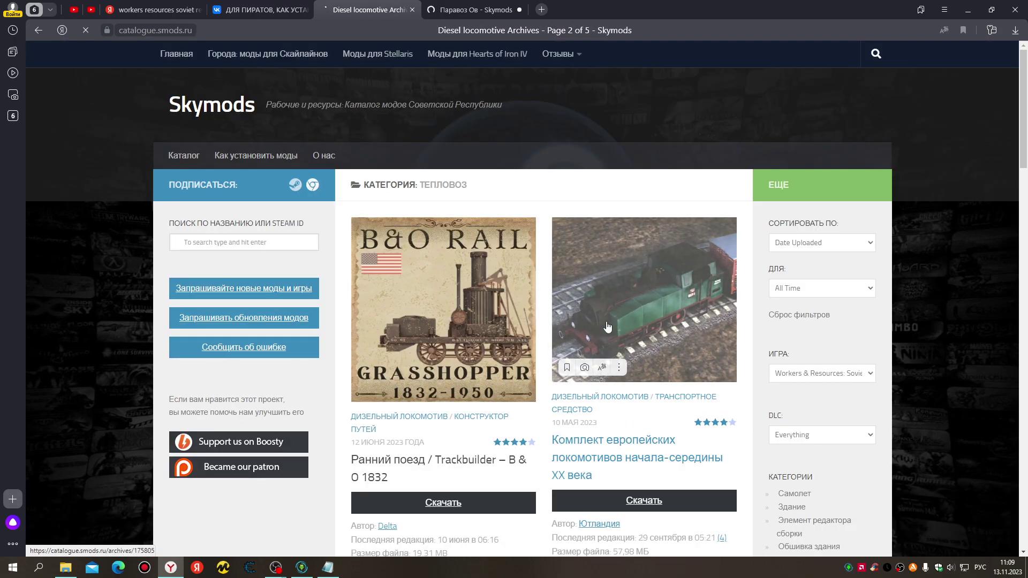
Look through the diesel locomotive mods on the second page and go to the third page
{"action": "scroll", "coordinate": [530, 335], "scroll_direction": "down", "scroll_amount": 7}
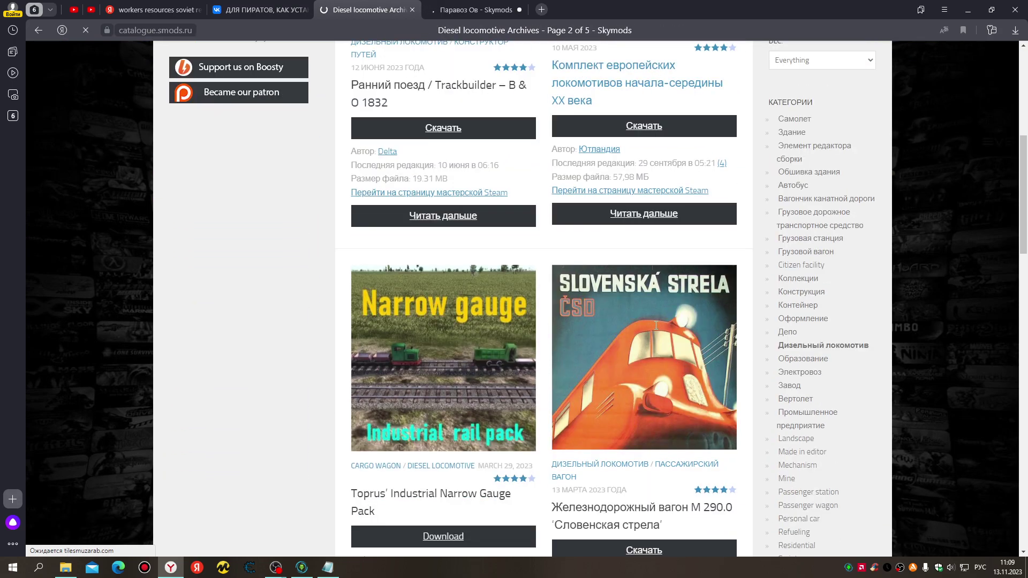
{"action": "scroll", "coordinate": [651, 333], "scroll_direction": "down", "scroll_amount": 7}
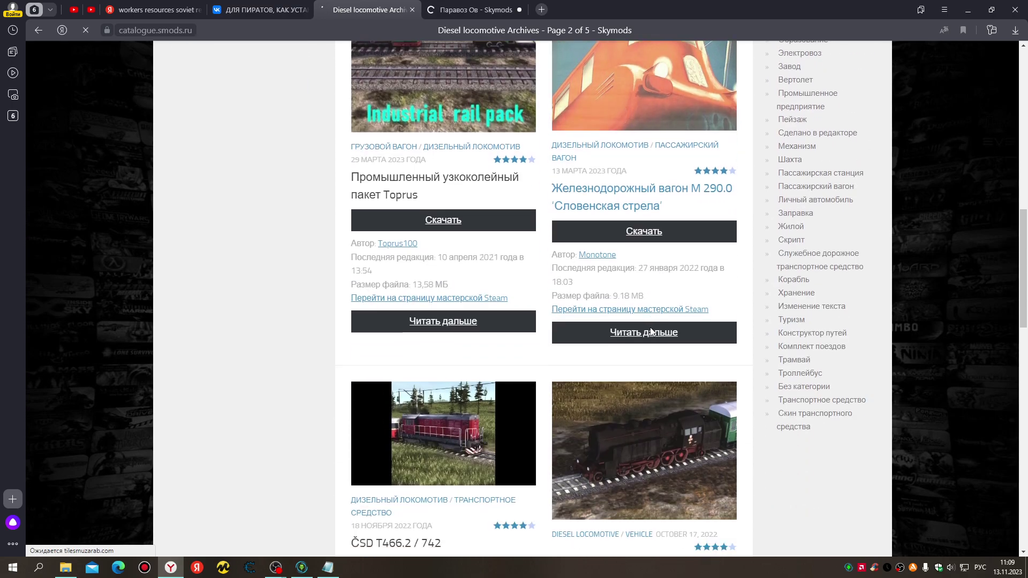
{"action": "scroll", "coordinate": [651, 333], "scroll_direction": "down", "scroll_amount": 10}
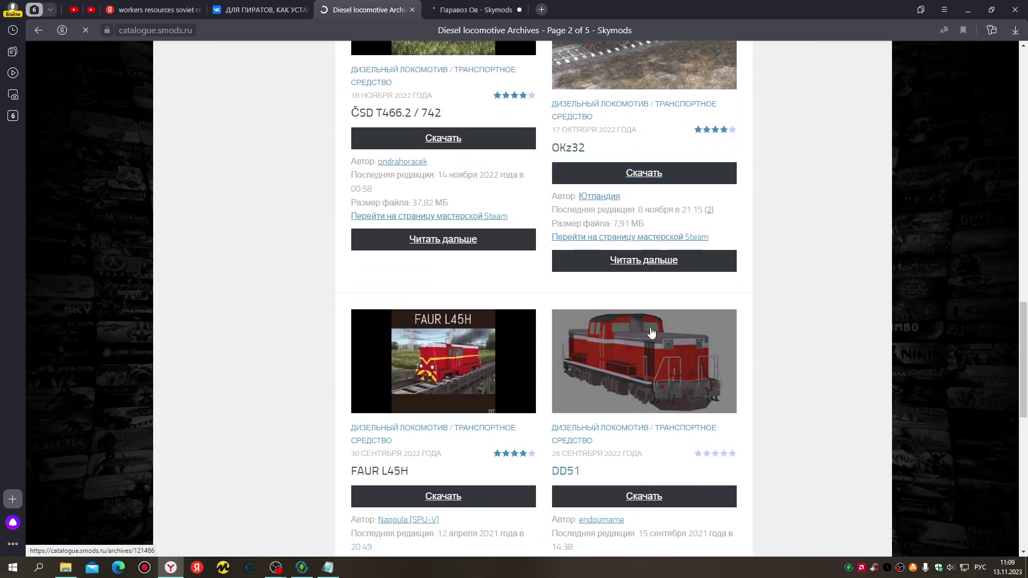
{"action": "scroll", "coordinate": [650, 333], "scroll_direction": "down", "scroll_amount": 8}
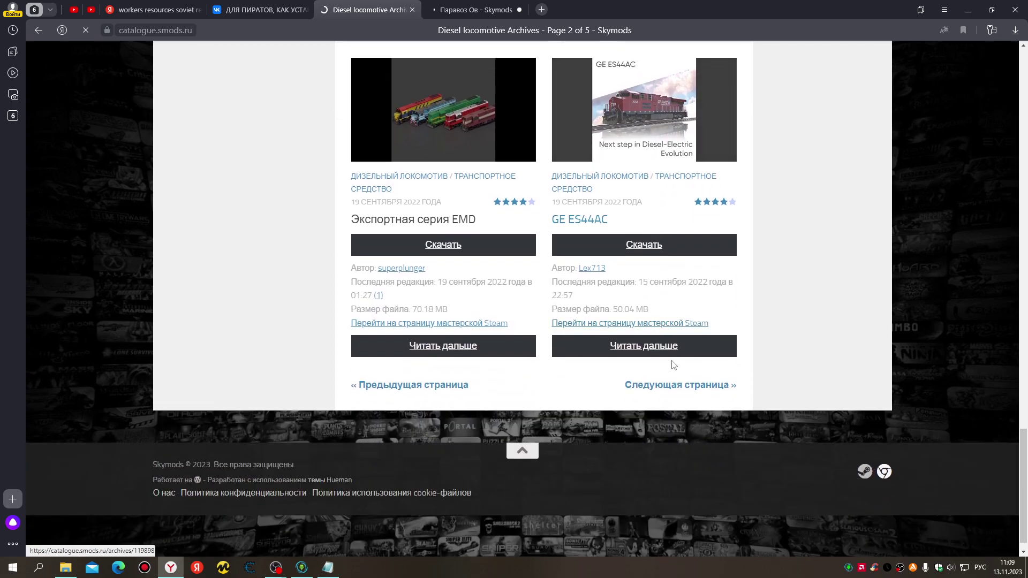
{"action": "mouse_move", "coordinate": [702, 388]}
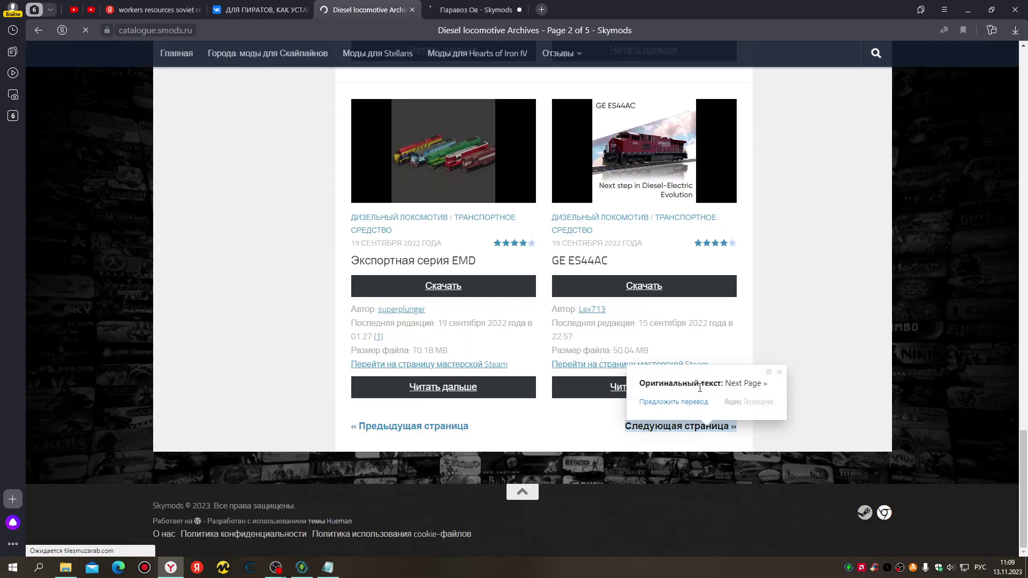
{"action": "left_click", "coordinate": [681, 430]}
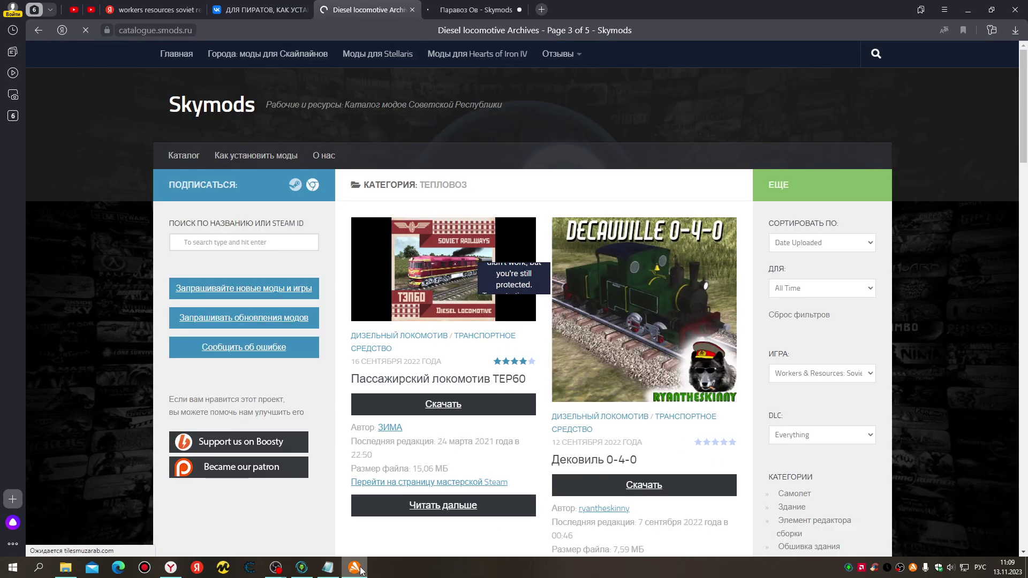
Close the Avast Free Antivirus pop-up window that covers the mod list
{"action": "right_click", "coordinate": [355, 567]}
{"action": "left_click", "coordinate": [363, 551]}
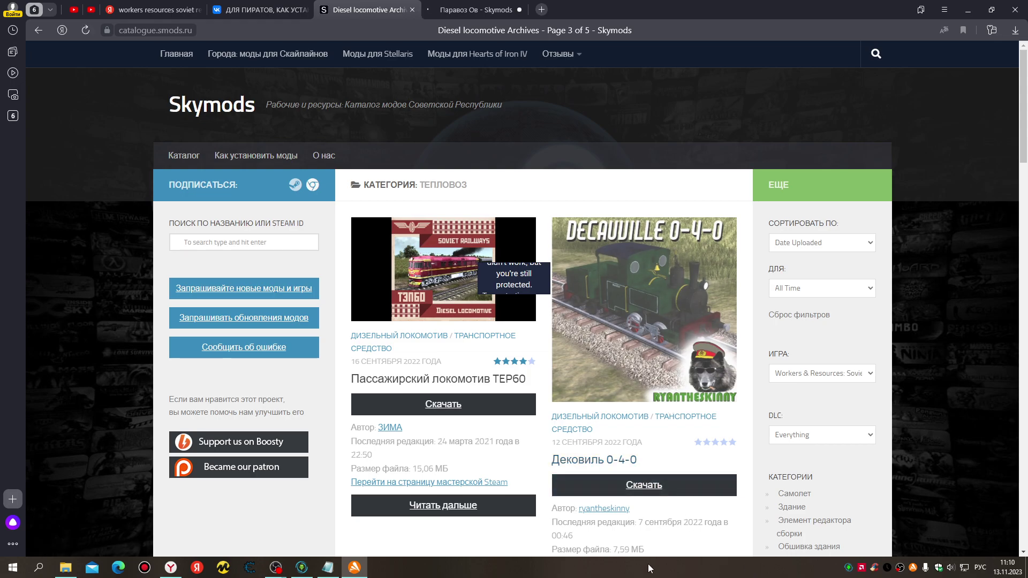
{"action": "right_click", "coordinate": [361, 572]}
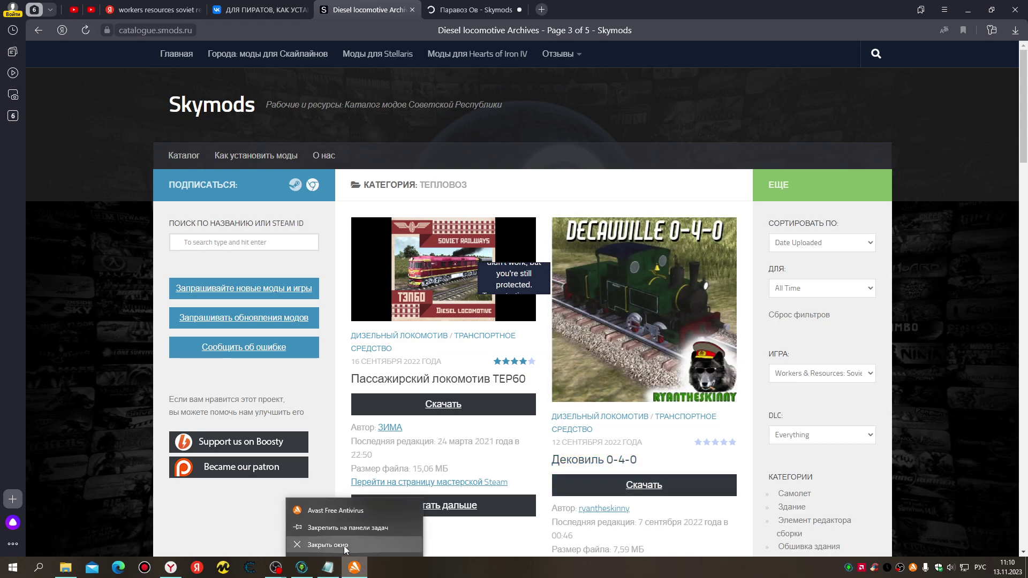
{"action": "left_click", "coordinate": [342, 546]}
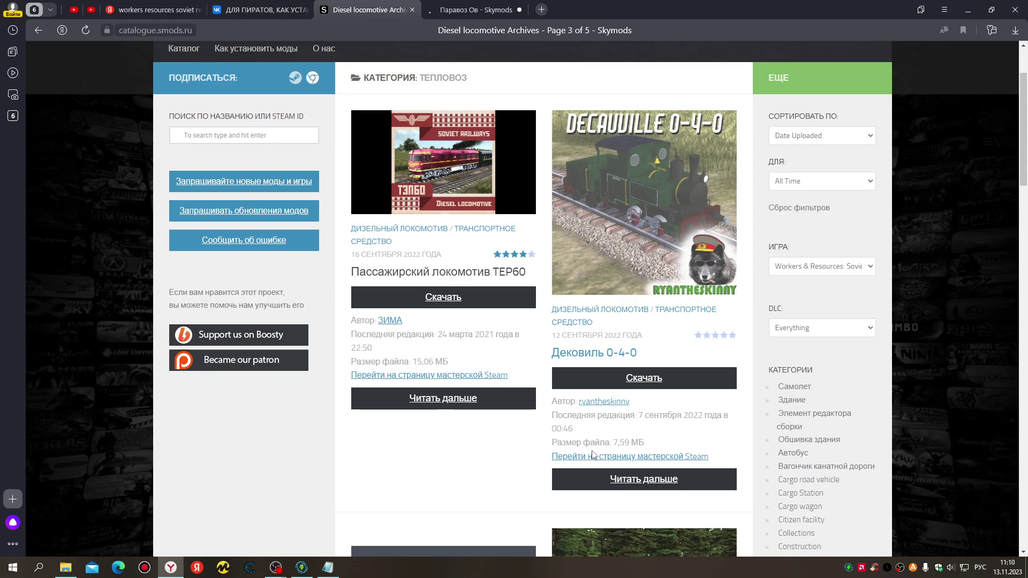
Look through the diesel locomotive mods on the third page and return to its beginning
{"action": "scroll", "coordinate": [584, 458], "scroll_direction": "down", "scroll_amount": 5}
{"action": "scroll", "coordinate": [592, 454], "scroll_direction": "down", "scroll_amount": 8}
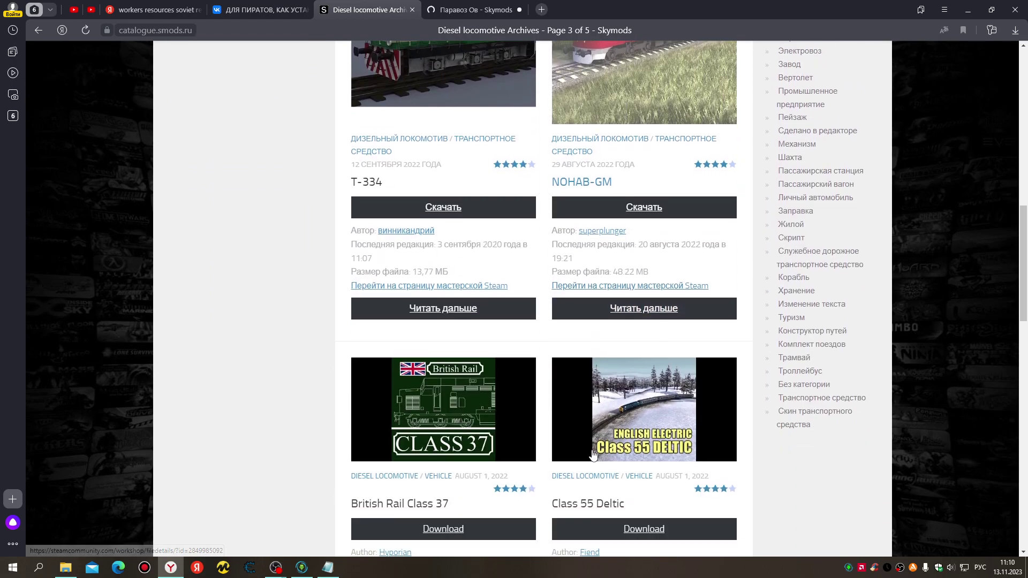
{"action": "scroll", "coordinate": [611, 448], "scroll_direction": "down", "scroll_amount": 8}
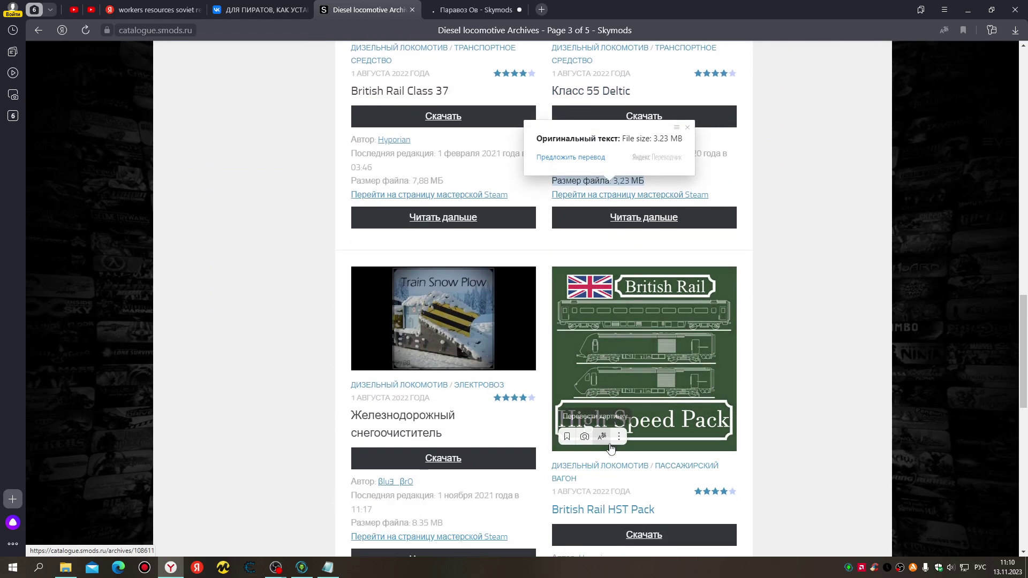
{"action": "scroll", "coordinate": [611, 447], "scroll_direction": "down", "scroll_amount": 6}
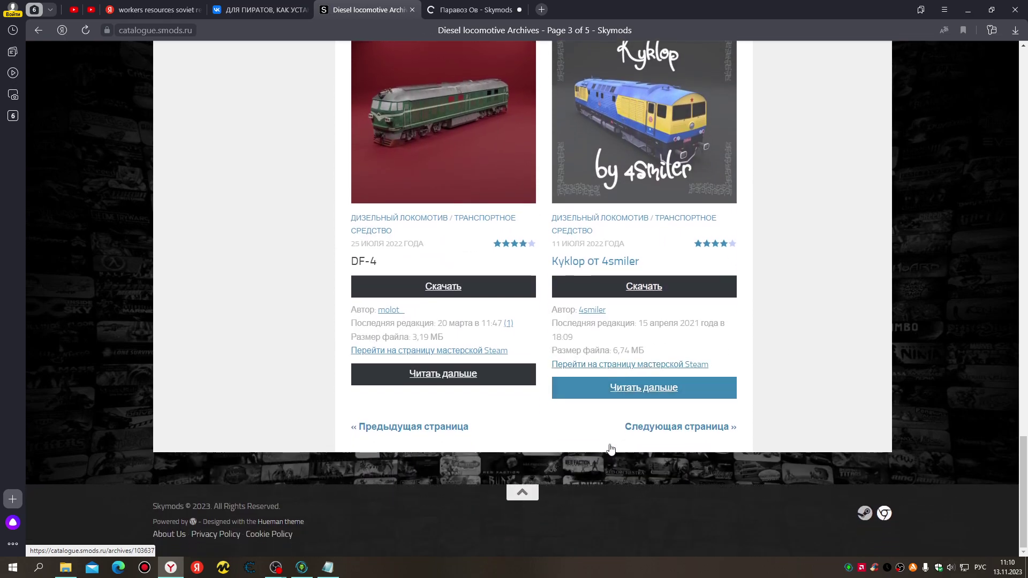
{"action": "scroll", "coordinate": [611, 445], "scroll_direction": "up", "scroll_amount": 11}
{"action": "scroll", "coordinate": [610, 446], "scroll_direction": "up", "scroll_amount": 19}
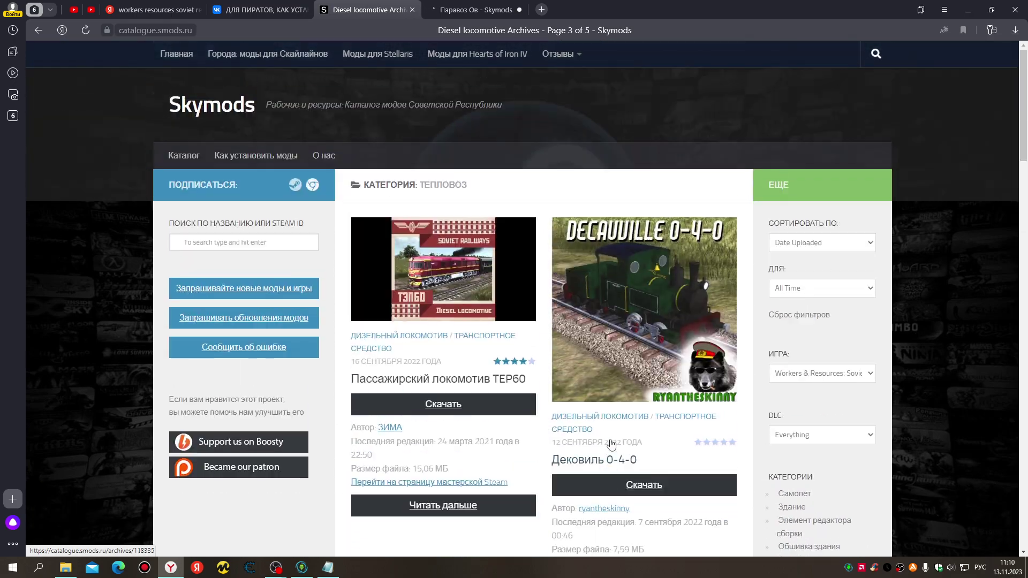
Open the Конструкция (Construction) category from the Skymods category list
{"action": "scroll", "coordinate": [613, 446], "scroll_direction": "down", "scroll_amount": 3}
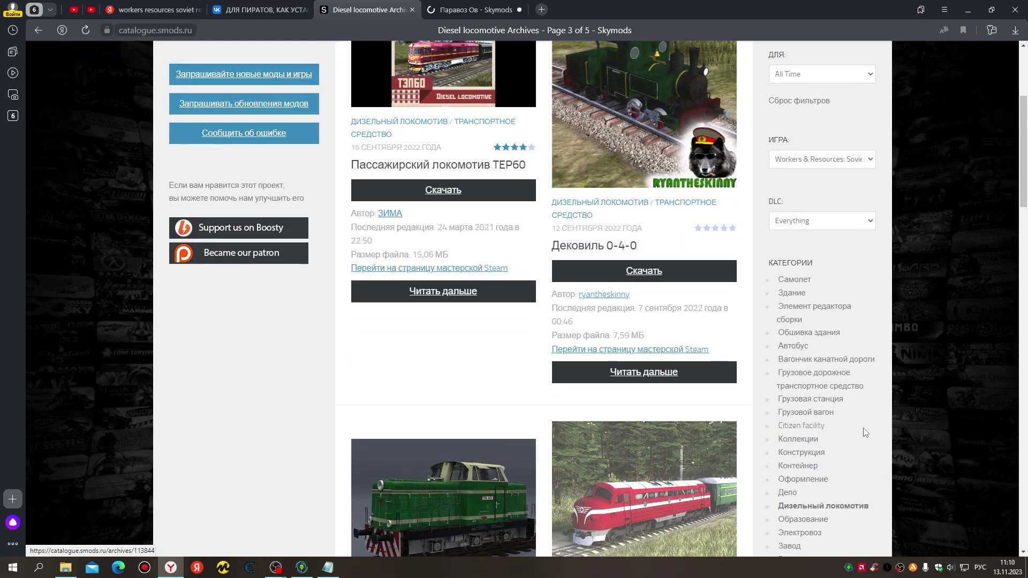
{"action": "scroll", "coordinate": [827, 444], "scroll_direction": "down", "scroll_amount": 1}
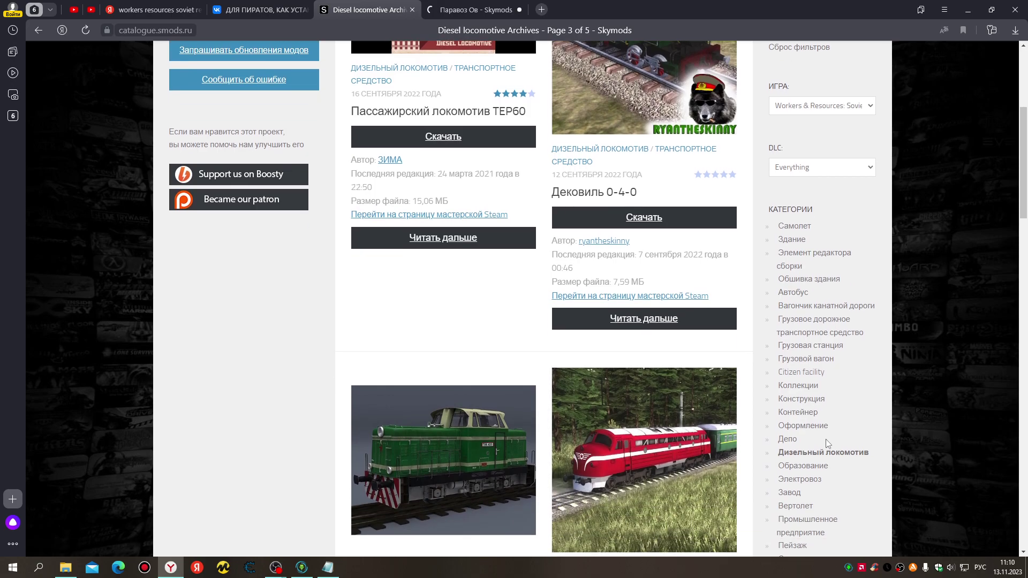
{"action": "left_click", "coordinate": [810, 405]}
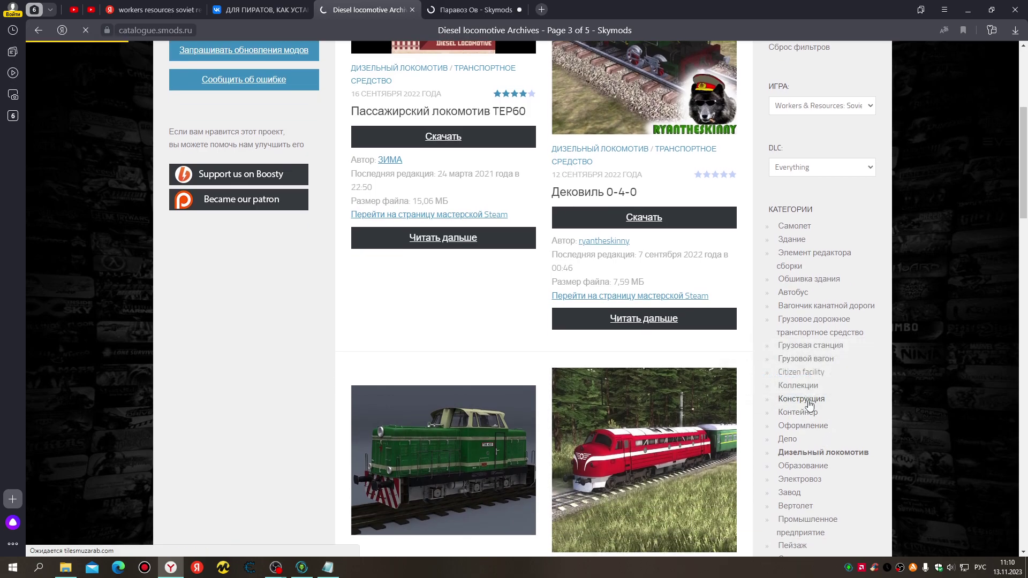
Switch to the "Паравоз Ов" mod page and read through its description and characteristics as far as the download link
{"action": "left_click", "coordinate": [471, 9]}
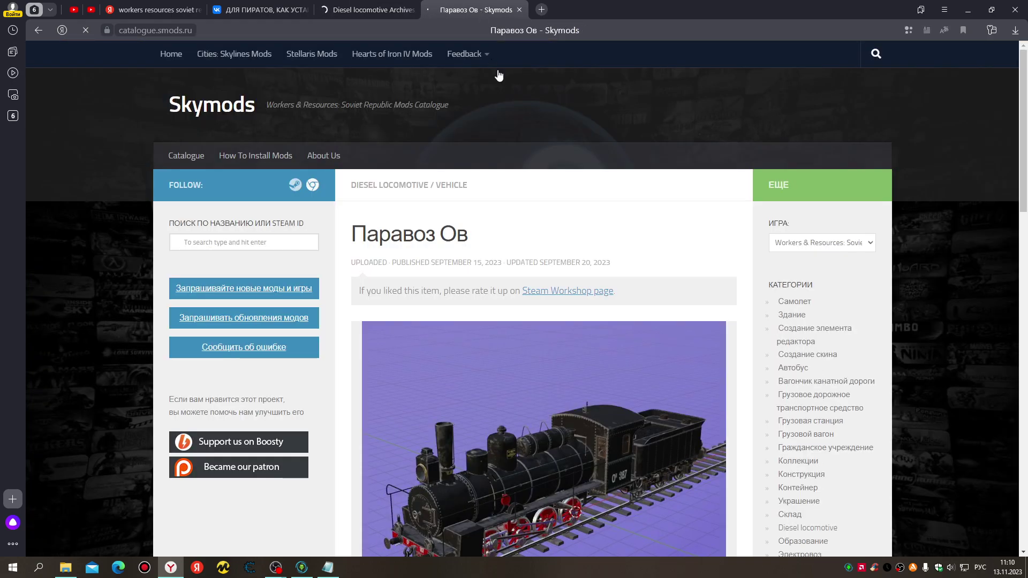
{"action": "scroll", "coordinate": [518, 245], "scroll_direction": "down", "scroll_amount": 3}
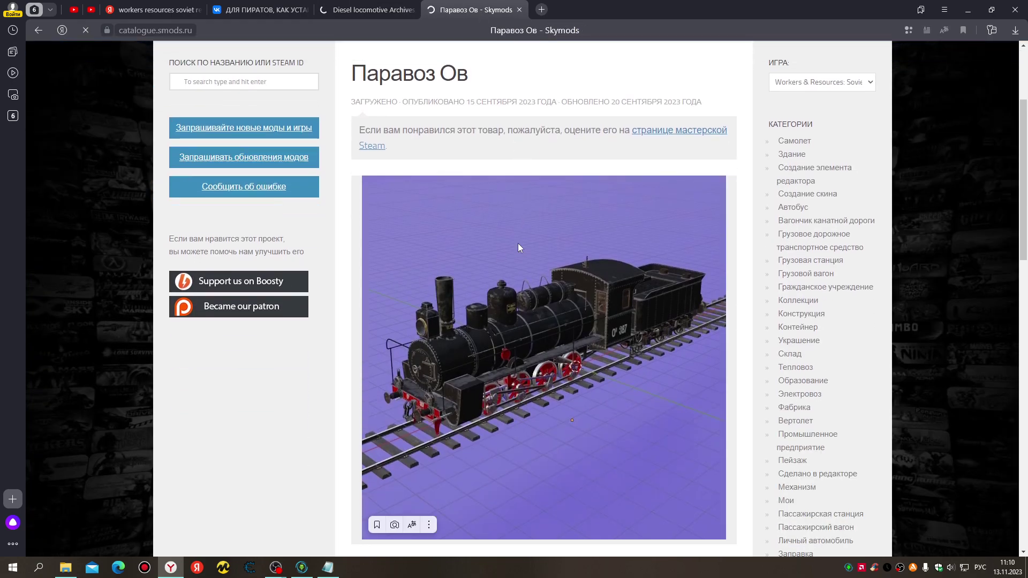
{"action": "scroll", "coordinate": [518, 244], "scroll_direction": "down", "scroll_amount": 7}
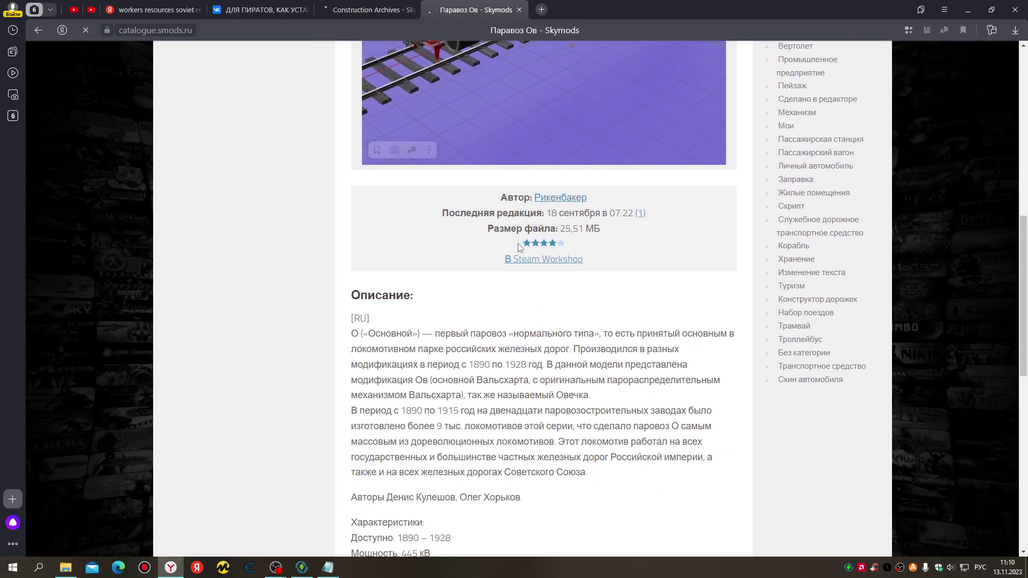
{"action": "mouse_move", "coordinate": [413, 330]}
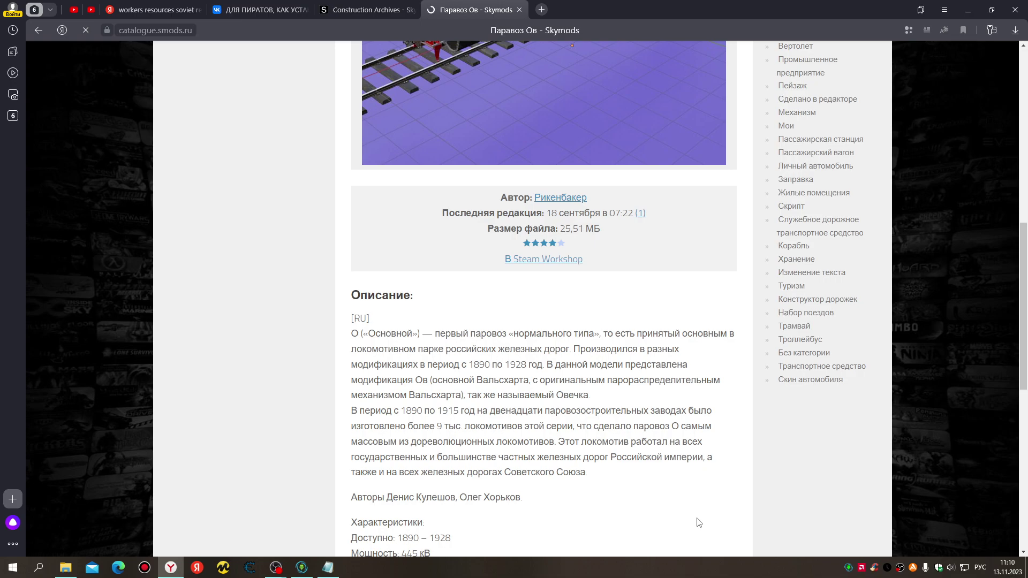
{"action": "scroll", "coordinate": [663, 527], "scroll_direction": "down", "scroll_amount": 2}
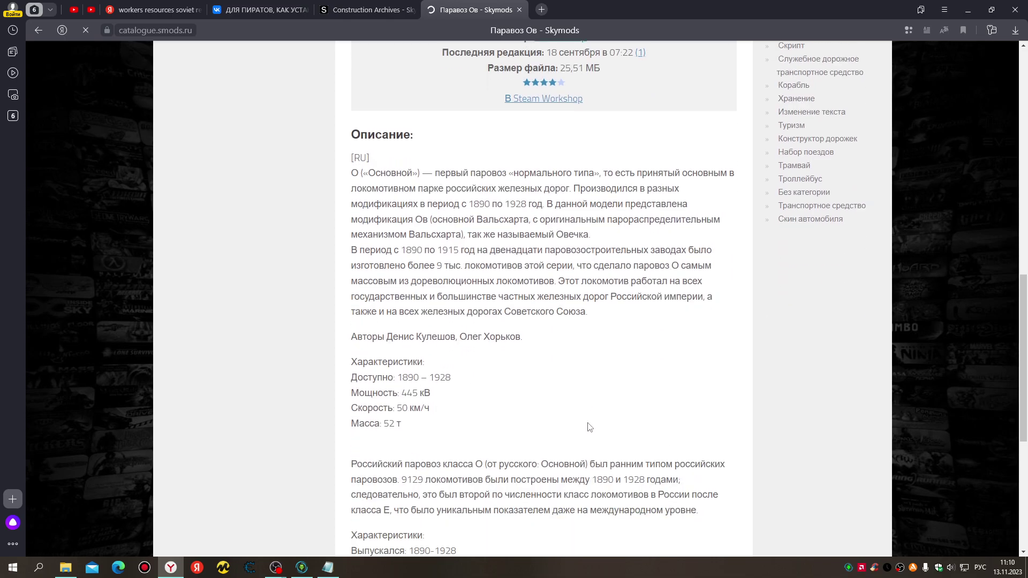
{"action": "scroll", "coordinate": [589, 426], "scroll_direction": "down", "scroll_amount": 3}
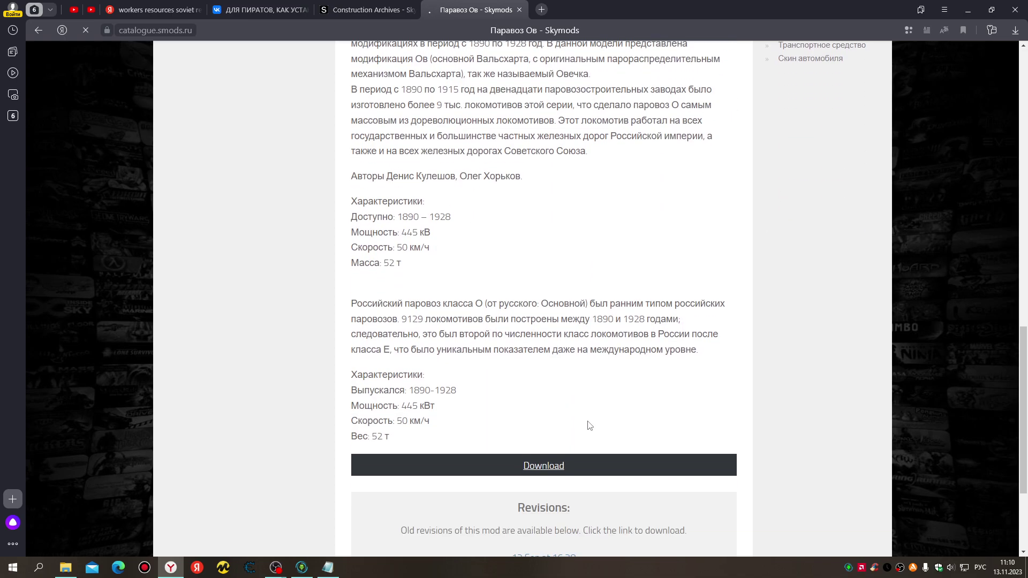
{"action": "scroll", "coordinate": [599, 481], "scroll_direction": "down", "scroll_amount": 3}
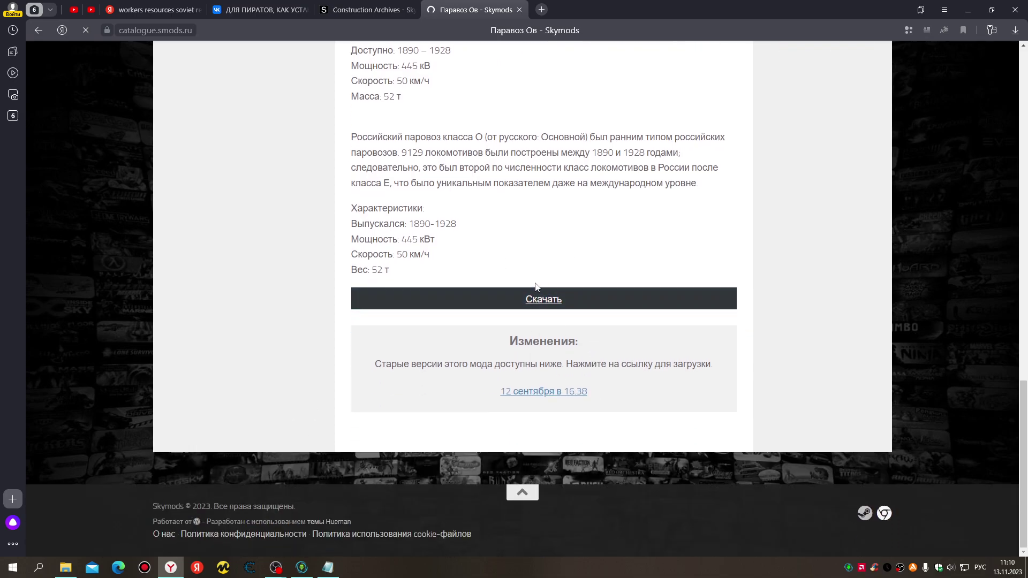
Open the mod's modsBase file page and create the download link, dismissing the antivirus pop-up
{"action": "left_click", "coordinate": [548, 302]}
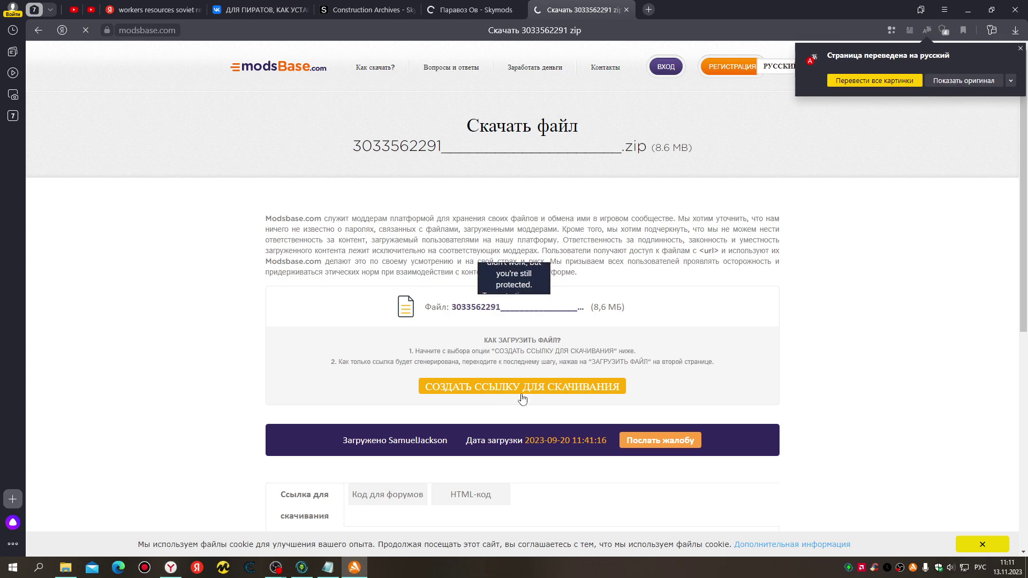
{"action": "scroll", "coordinate": [519, 394], "scroll_direction": "down", "scroll_amount": 3}
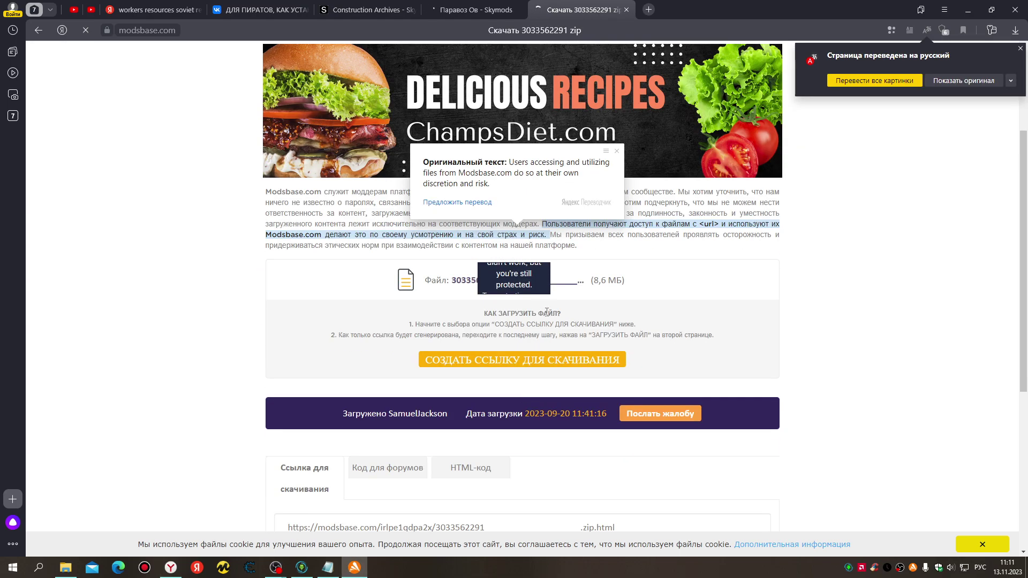
{"action": "right_click", "coordinate": [354, 567]}
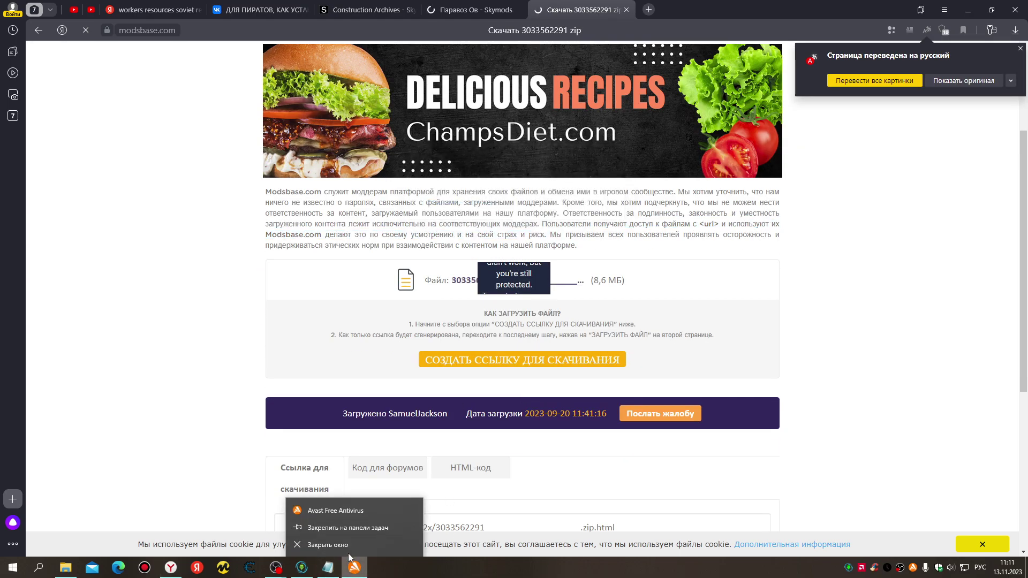
{"action": "left_click", "coordinate": [345, 545]}
{"action": "left_click", "coordinate": [523, 366]}
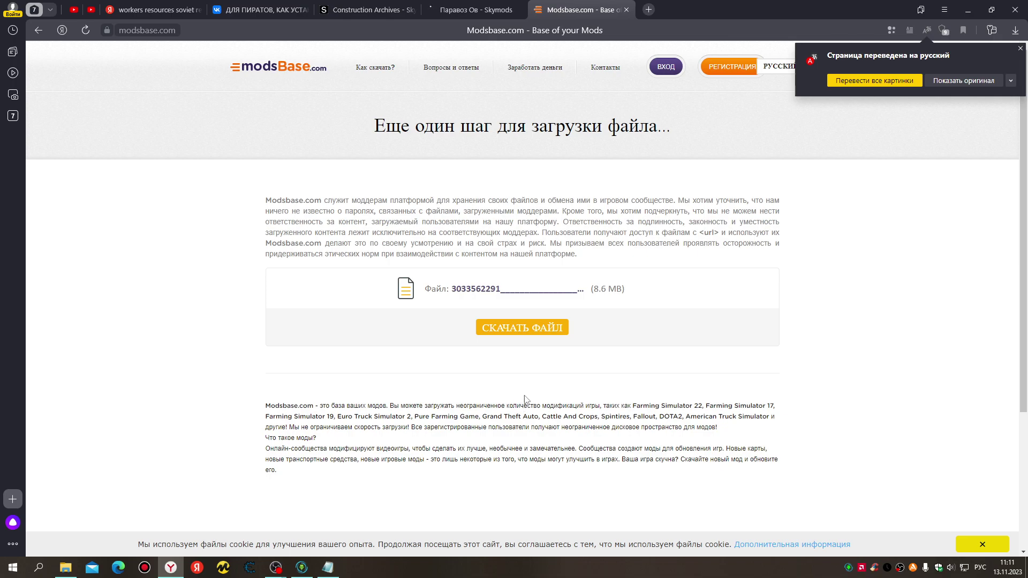
Request the mod file on modsBase and close the World of Warships advert tab and the horoscope advert
{"action": "left_click", "coordinate": [519, 329]}
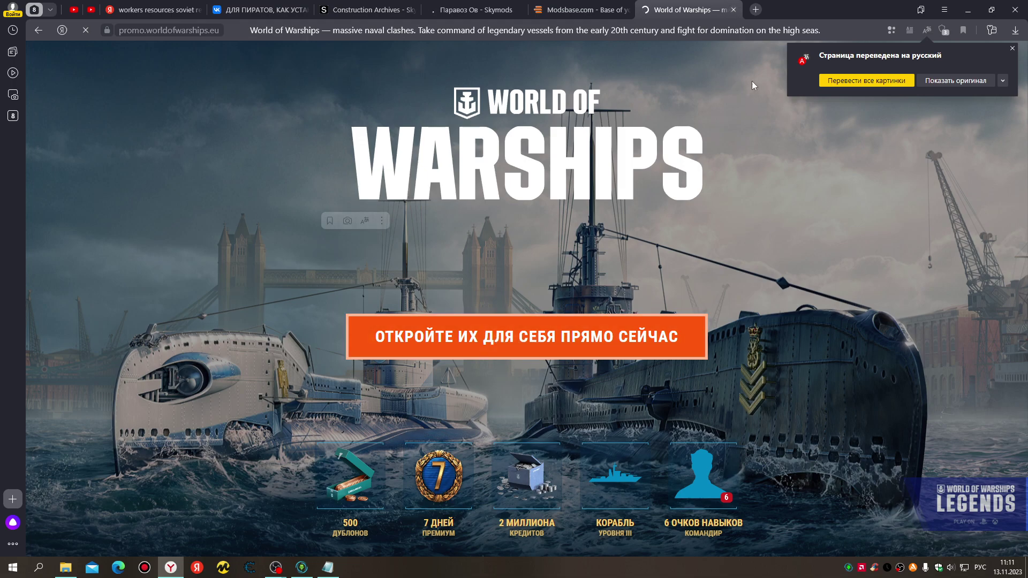
{"action": "left_click", "coordinate": [733, 10]}
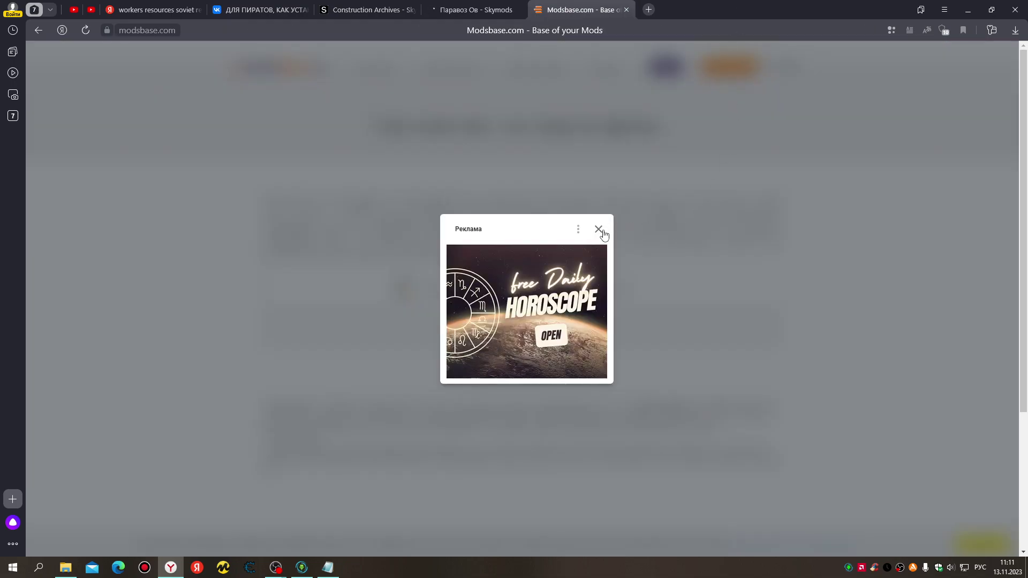
{"action": "left_click", "coordinate": [599, 230]}
Download the mod archive, saving it in a newly created folder inside "на совреспу" on drive G
{"action": "left_click", "coordinate": [534, 329]}
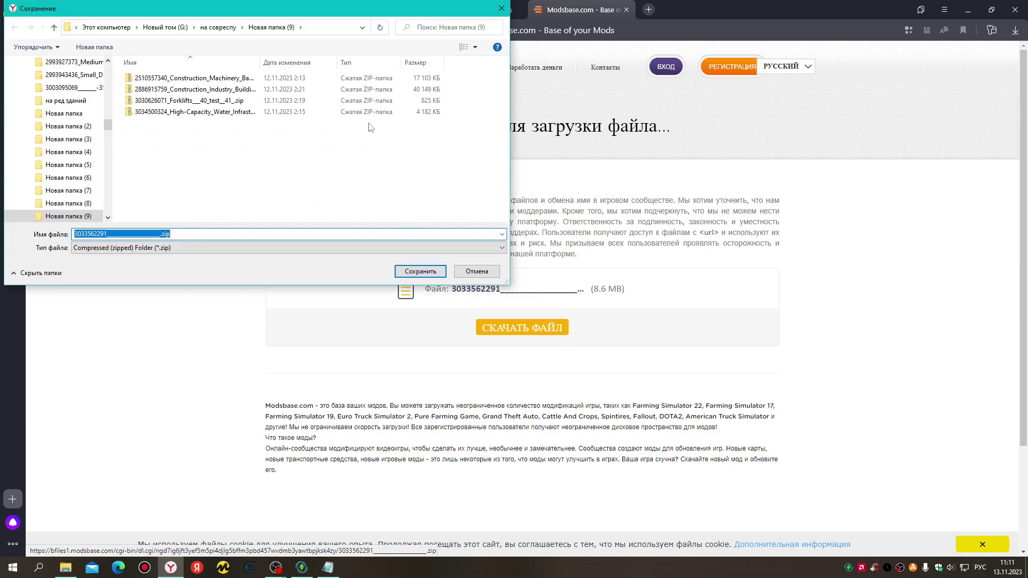
{"action": "left_click", "coordinate": [218, 27]}
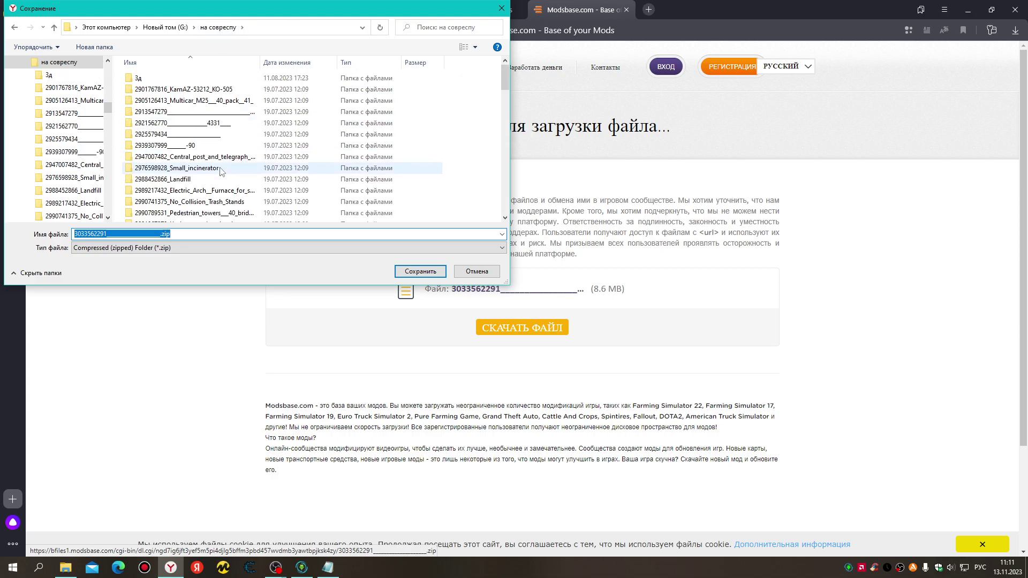
{"action": "scroll", "coordinate": [216, 157], "scroll_direction": "down", "scroll_amount": 5}
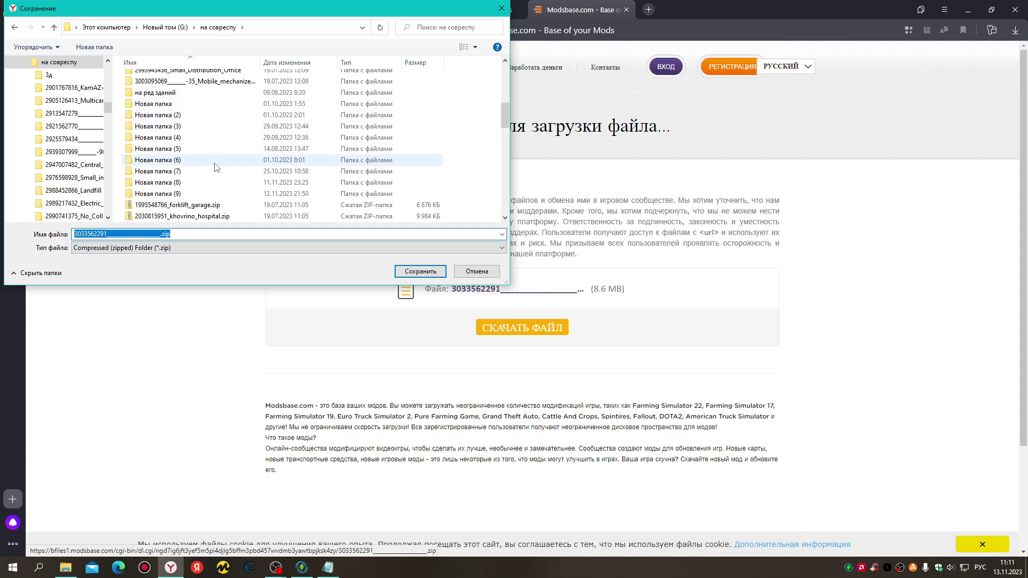
{"action": "scroll", "coordinate": [206, 161], "scroll_direction": "down", "scroll_amount": 1}
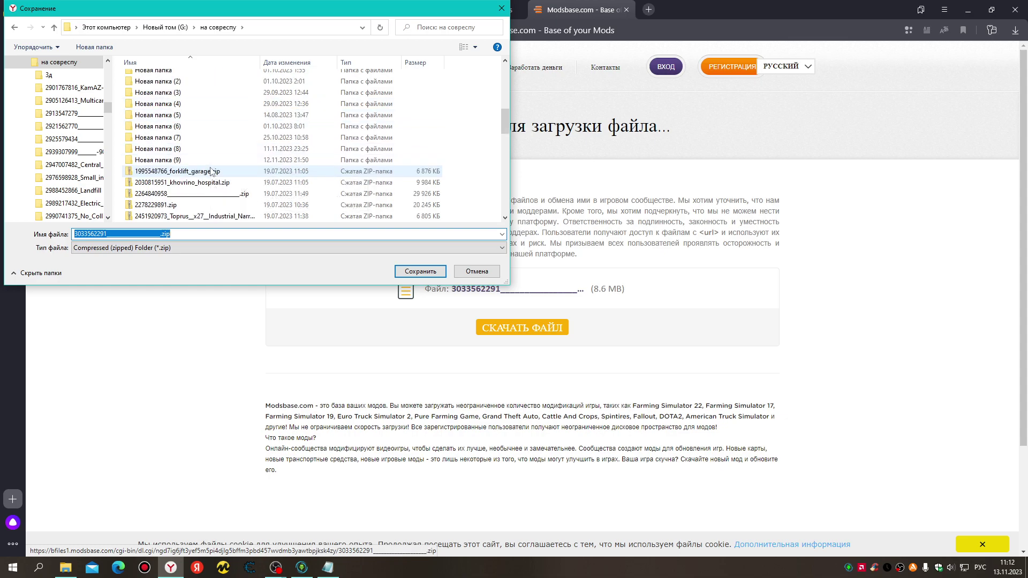
{"action": "right_click", "coordinate": [469, 204]}
{"action": "mouse_move", "coordinate": [538, 305]}
{"action": "left_click", "coordinate": [616, 309]}
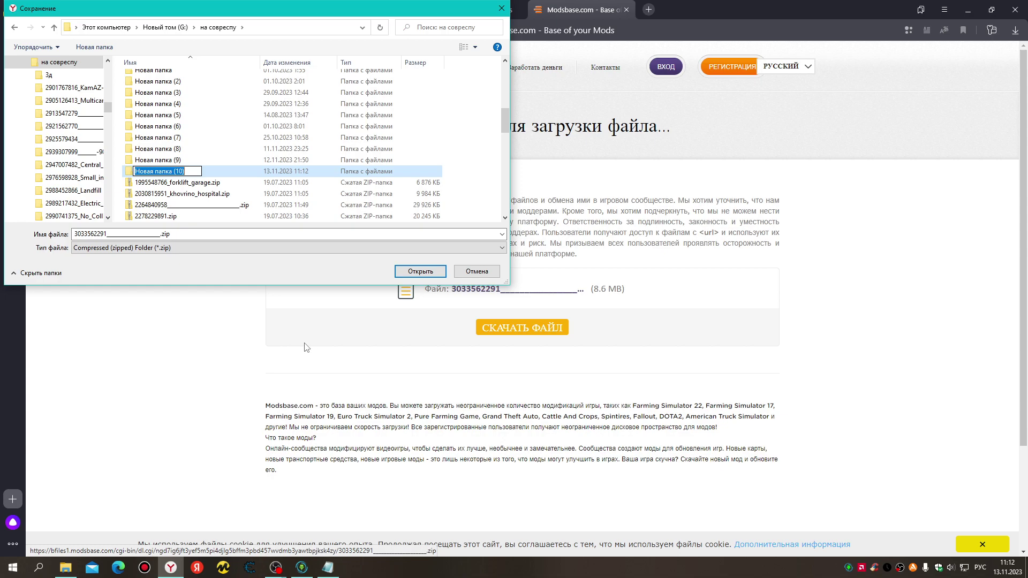
{"action": "left_click", "coordinate": [229, 174]}
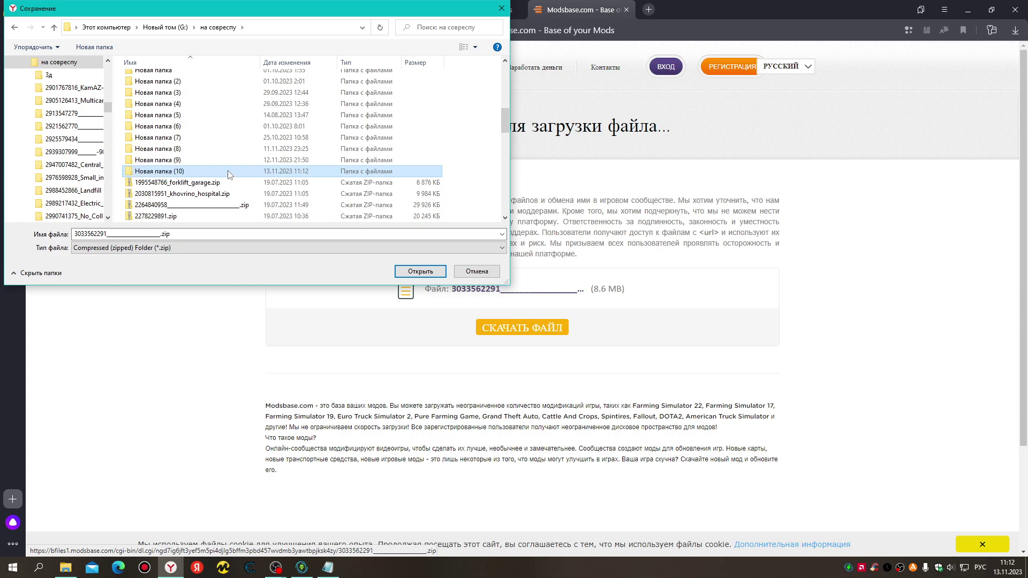
{"action": "double_click", "coordinate": [230, 174]}
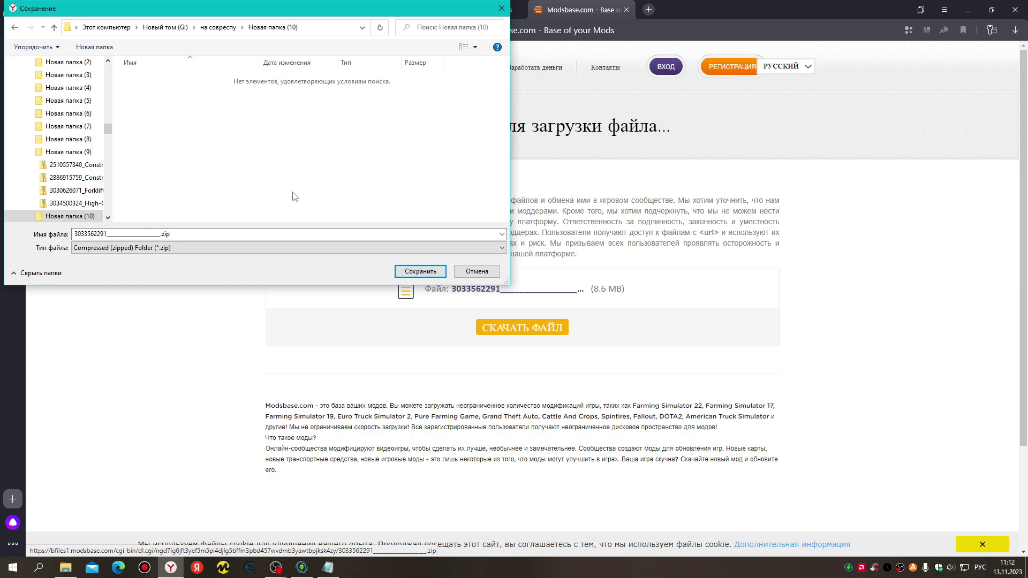
{"action": "left_click", "coordinate": [420, 272]}
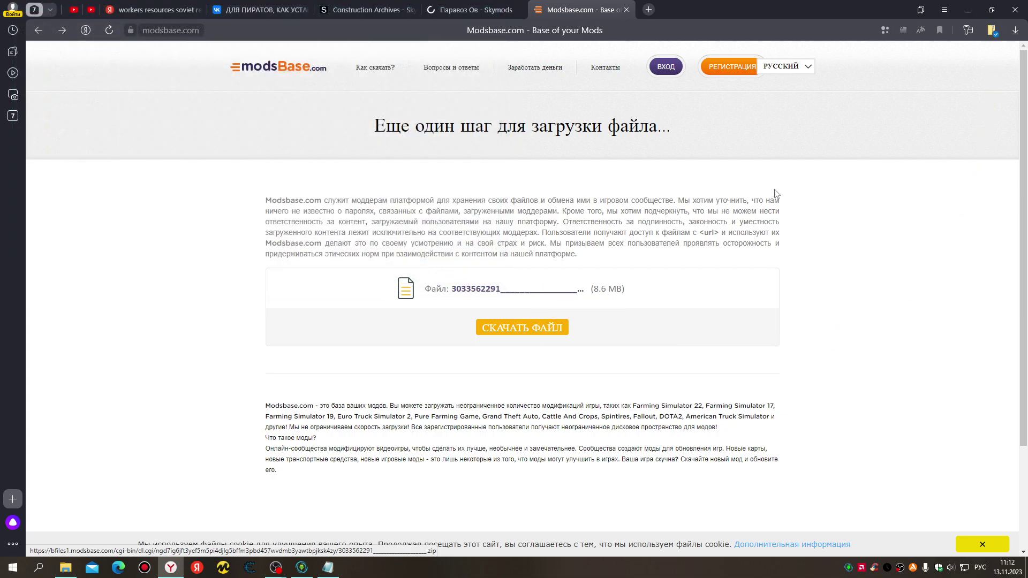
Open the downloaded archive, minimise the browser and arrange the archive window beside the workshop_wip folder window
{"action": "left_click", "coordinate": [1020, 30]}
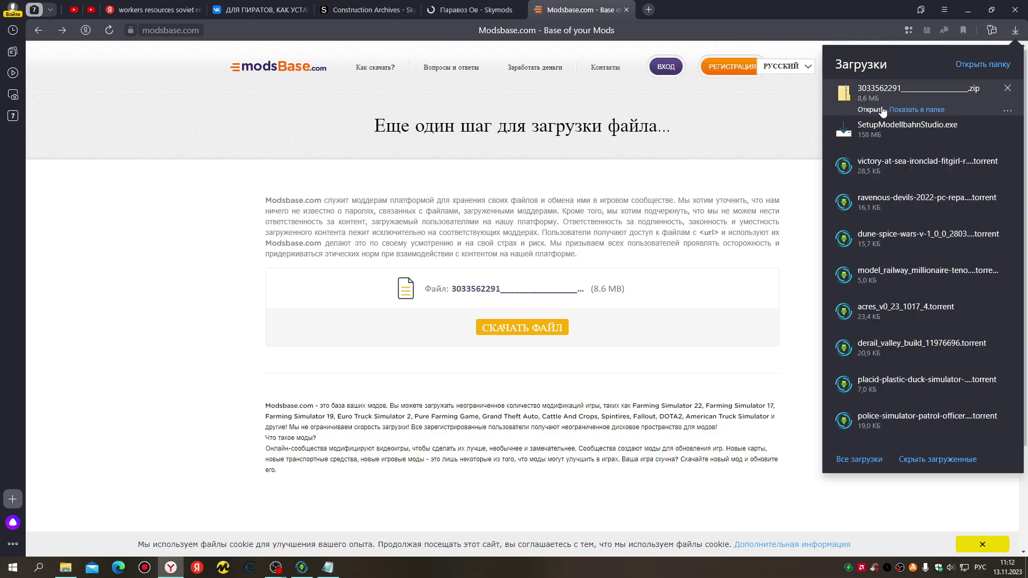
{"action": "left_click", "coordinate": [892, 111]}
{"action": "left_click", "coordinate": [969, 8]}
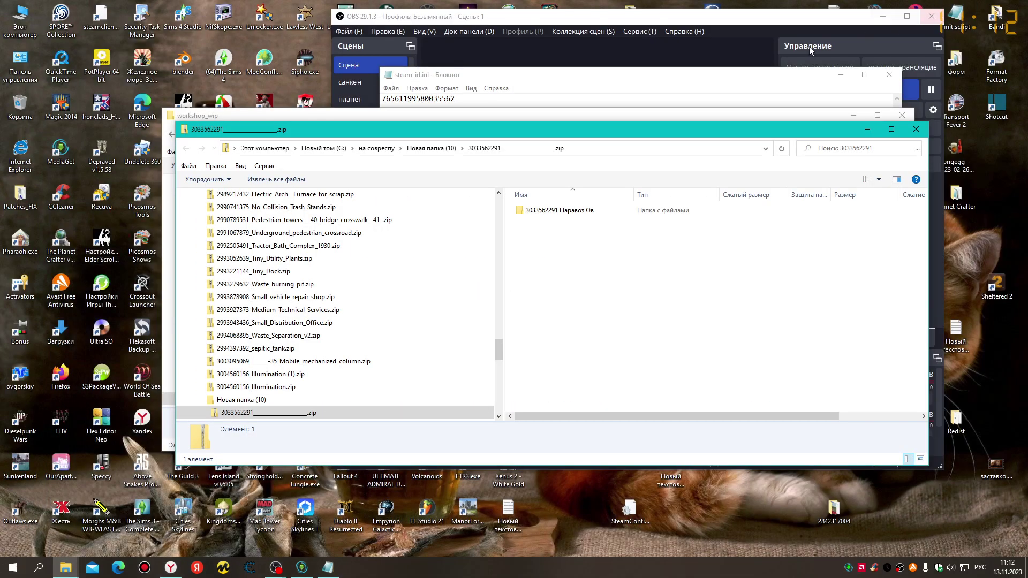
{"action": "left_click_drag", "start_coordinate": [598, 127], "coordinate": [702, 191]}
{"action": "left_click_drag", "start_coordinate": [702, 121], "coordinate": [104, 128]}
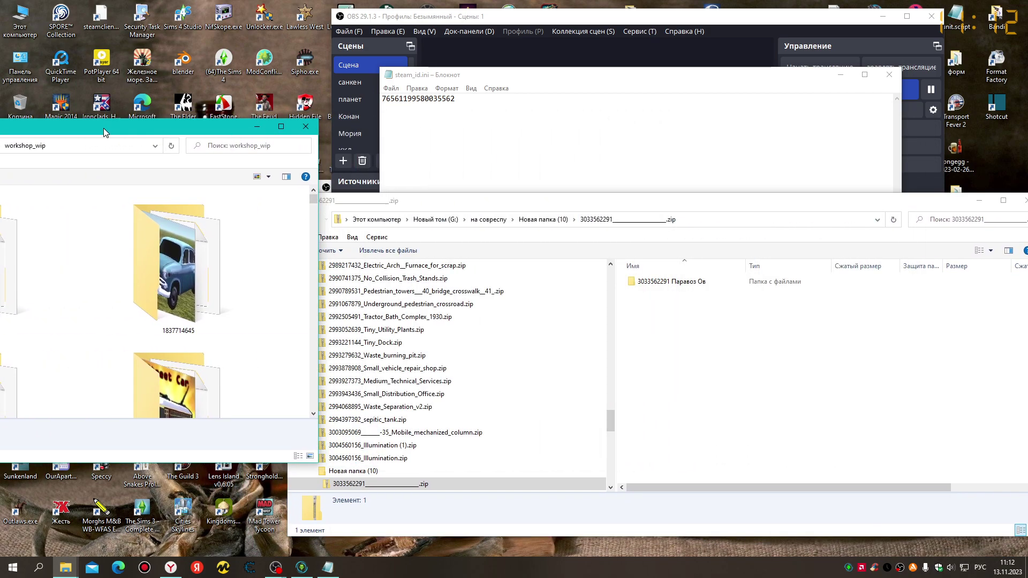
{"action": "double_click", "coordinate": [707, 287]}
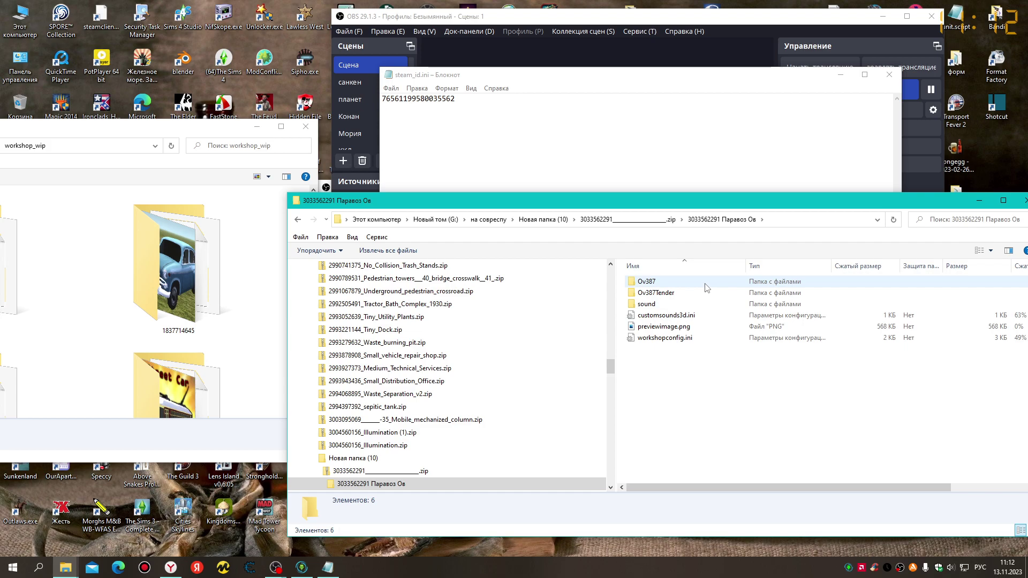
{"action": "left_click_drag", "start_coordinate": [589, 203], "coordinate": [615, 132]}
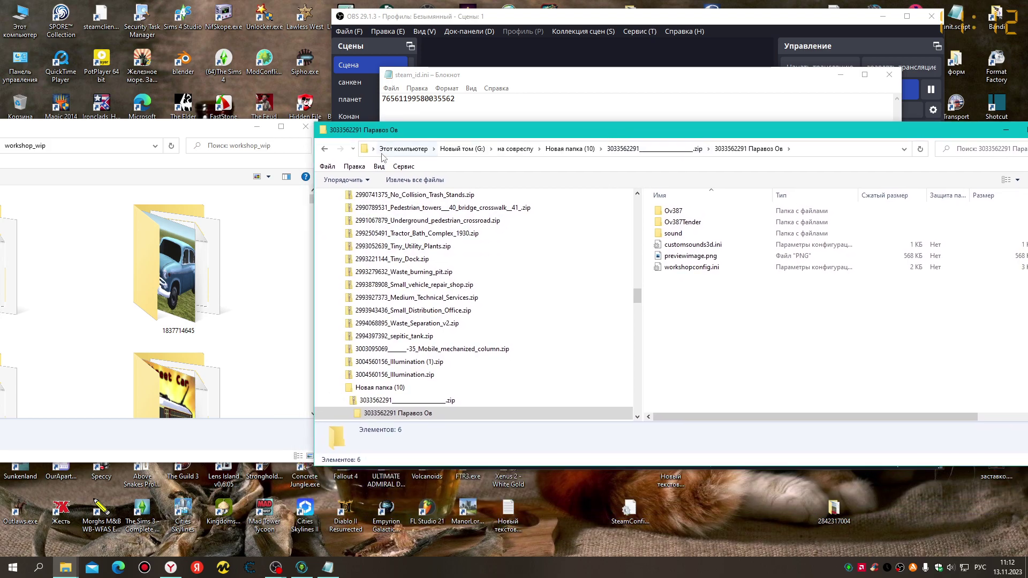
{"action": "left_click", "coordinate": [325, 150]}
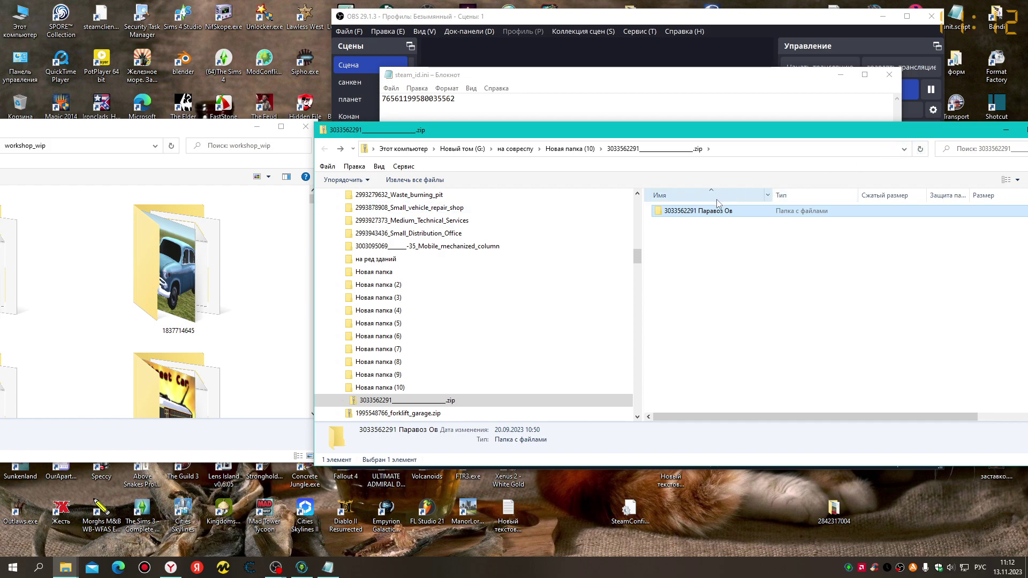
Go to "Новая папка (10)" in "на совреспу" and extract the mod archive with 7-Zip into a folder named after the archive
{"action": "left_click", "coordinate": [520, 150]}
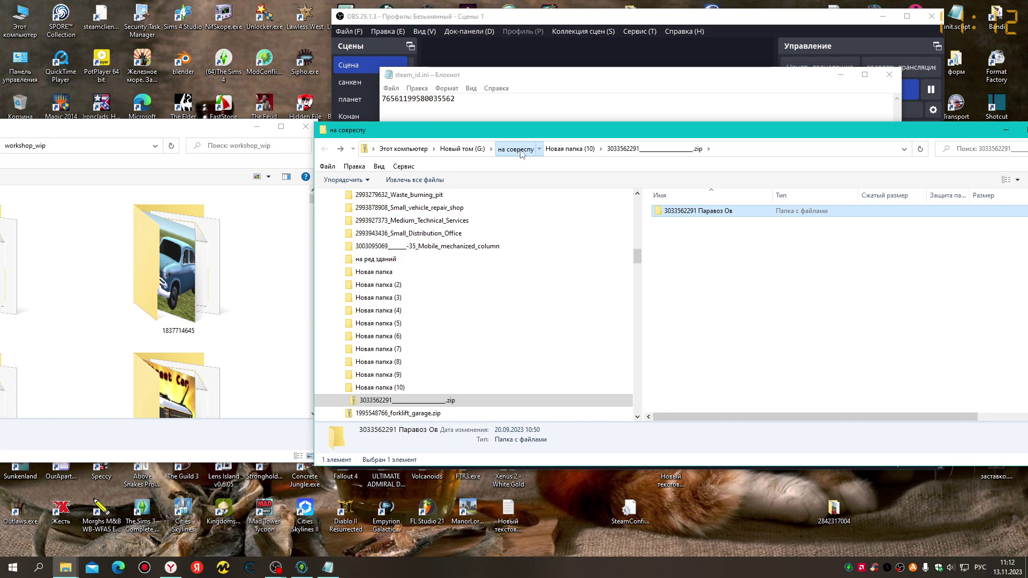
{"action": "double_click", "coordinate": [720, 406]}
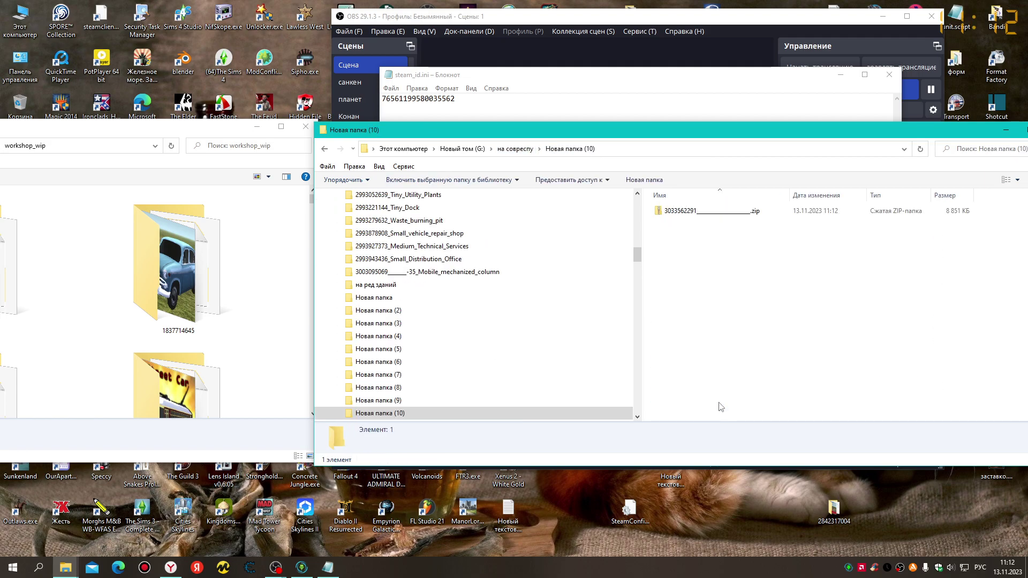
{"action": "right_click", "coordinate": [708, 213]}
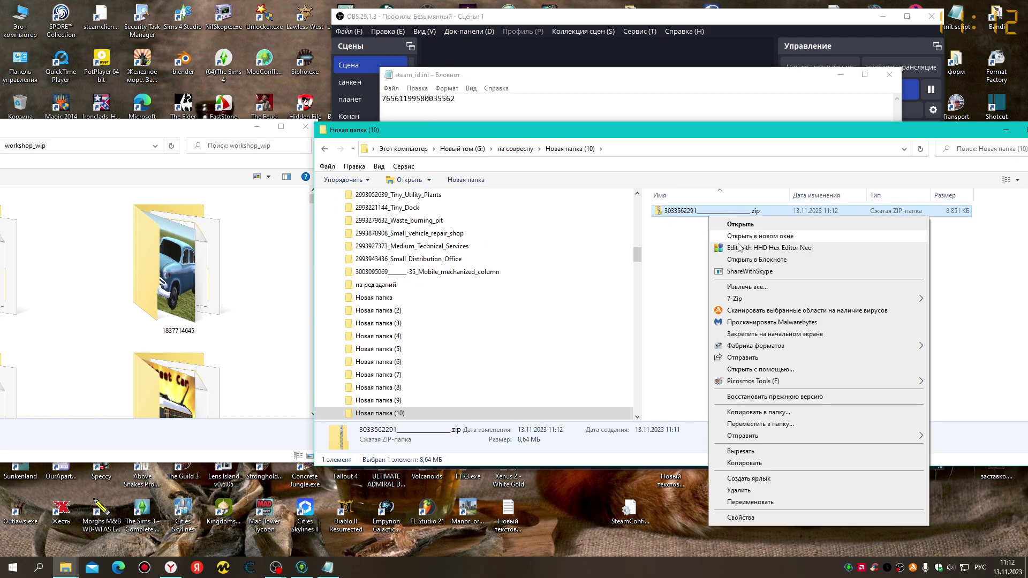
{"action": "mouse_move", "coordinate": [744, 300]}
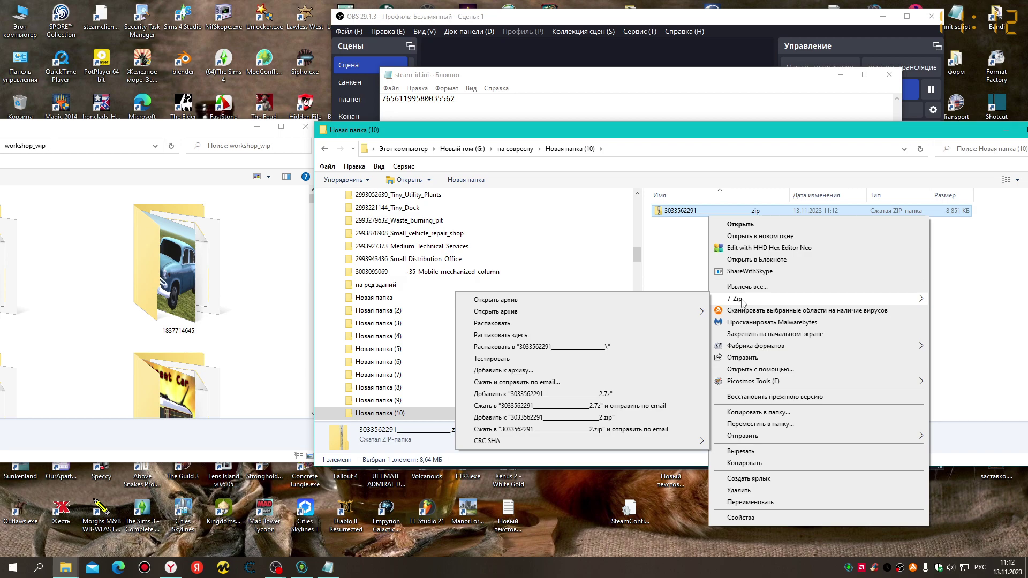
{"action": "left_click", "coordinate": [542, 348]}
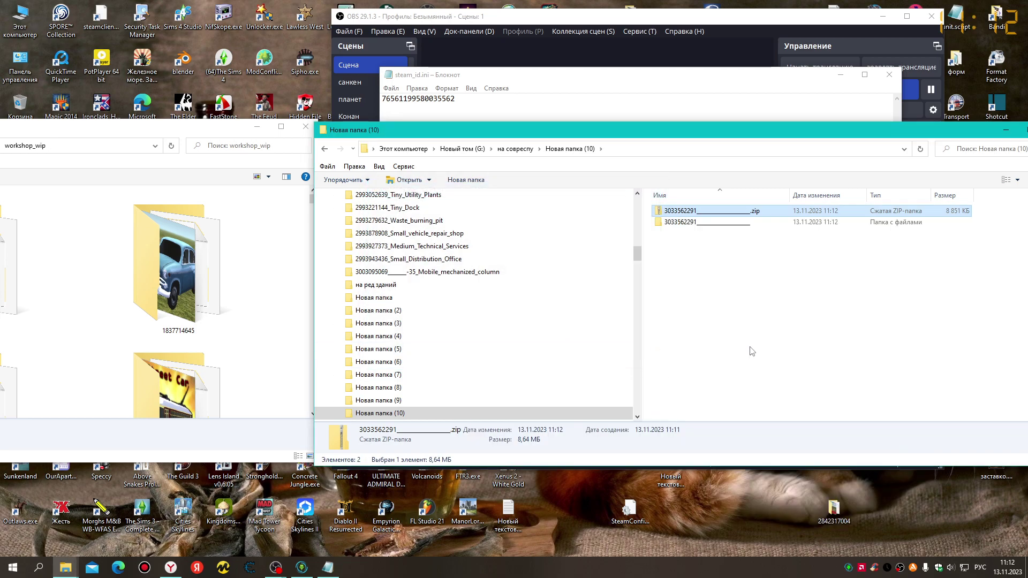
{"action": "double_click", "coordinate": [720, 212]}
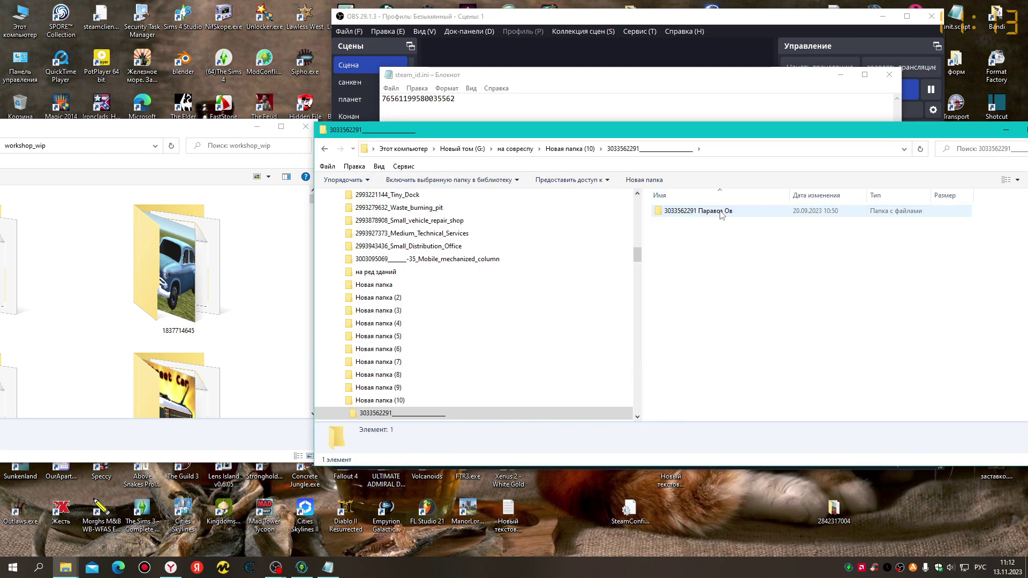
{"action": "left_click", "coordinate": [690, 214]}
{"action": "right_click", "coordinate": [691, 213]}
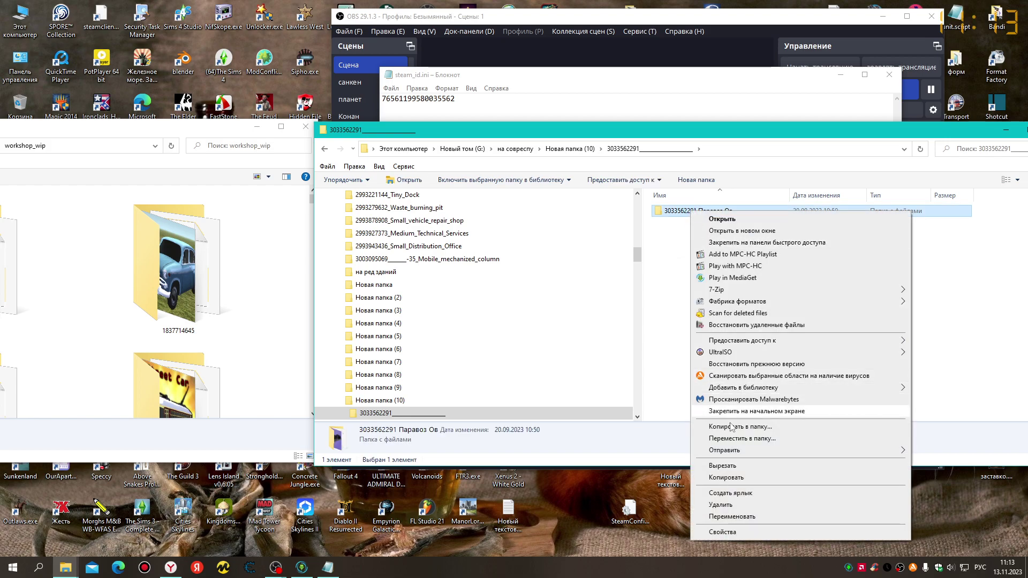
{"action": "left_click", "coordinate": [744, 516]}
{"action": "key", "text": "End"}
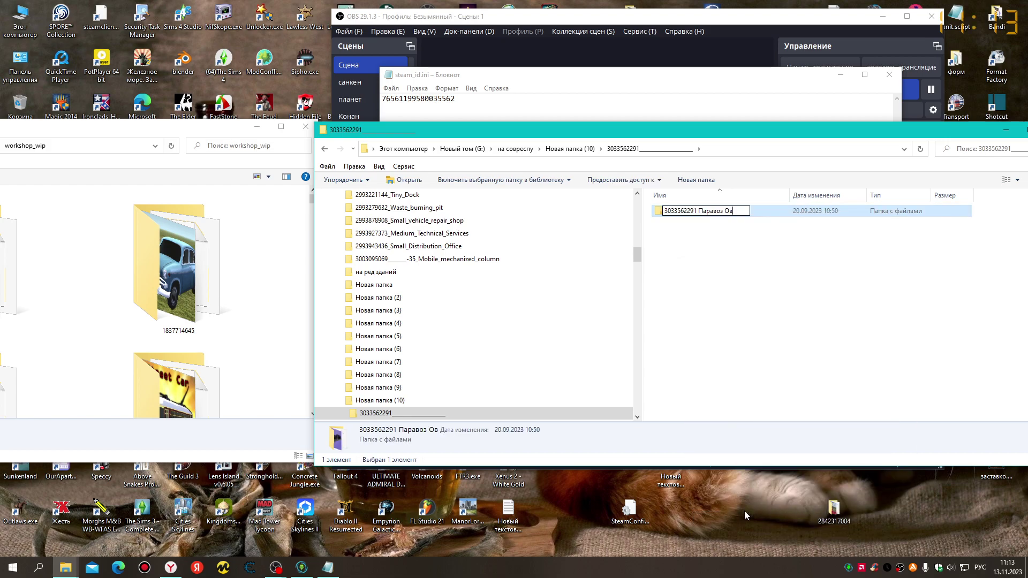
{"action": "key", "text": "BackSpace"}
{"action": "key", "text": "BackSpace"}
{"action": "key", "text": "BackSpace"}
{"action": "key", "text": "BackSpace"}
{"action": "key", "text": "BackSpace"}
{"action": "key", "text": "BackSpace"}
{"action": "key", "text": "BackSpace"}
{"action": "key", "text": "BackSpace"}
{"action": "key", "text": "BackSpace"}
{"action": "key", "text": "BackSpace"}
{"action": "key", "text": "Return"}
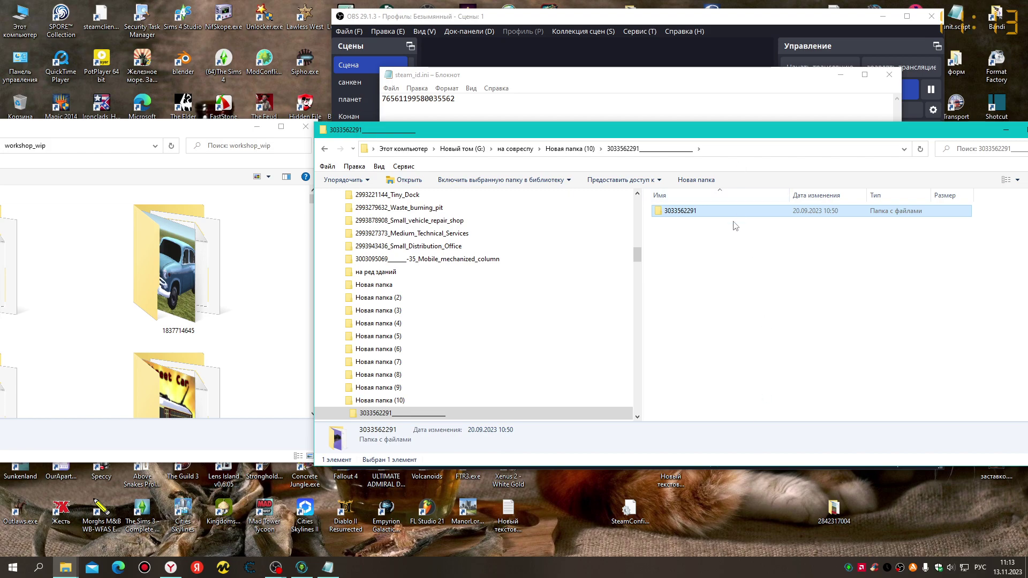
{"action": "mouse_move", "coordinate": [728, 215]}
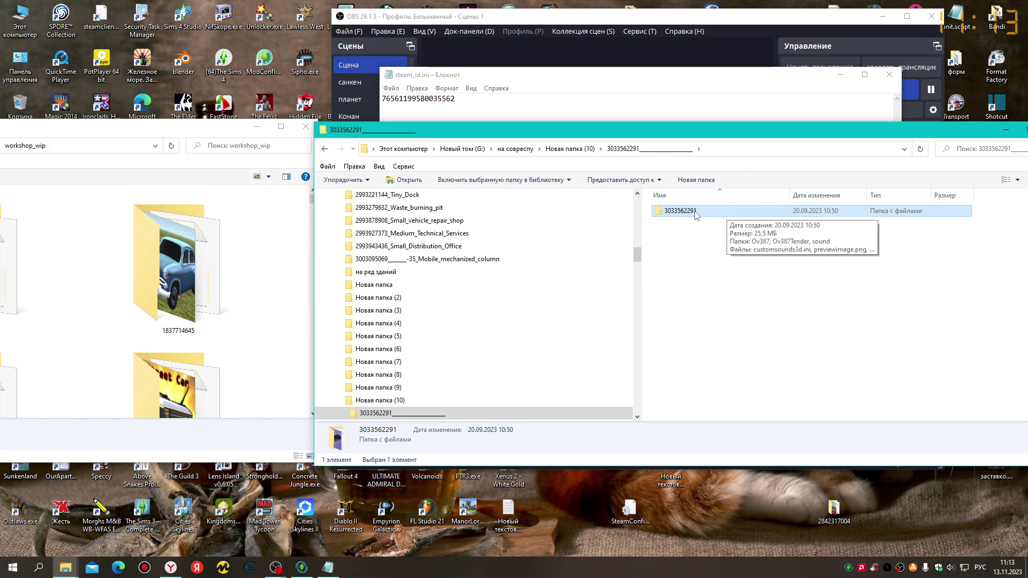
{"action": "double_click", "coordinate": [718, 213]}
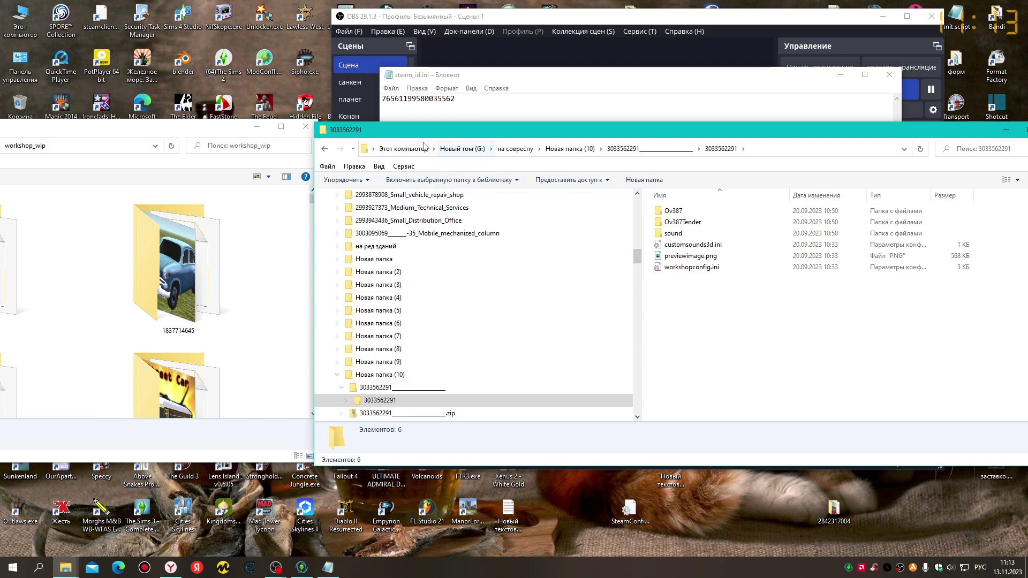
{"action": "left_click", "coordinate": [155, 131]}
{"action": "left_click_drag", "start_coordinate": [155, 130], "coordinate": [490, 127]}
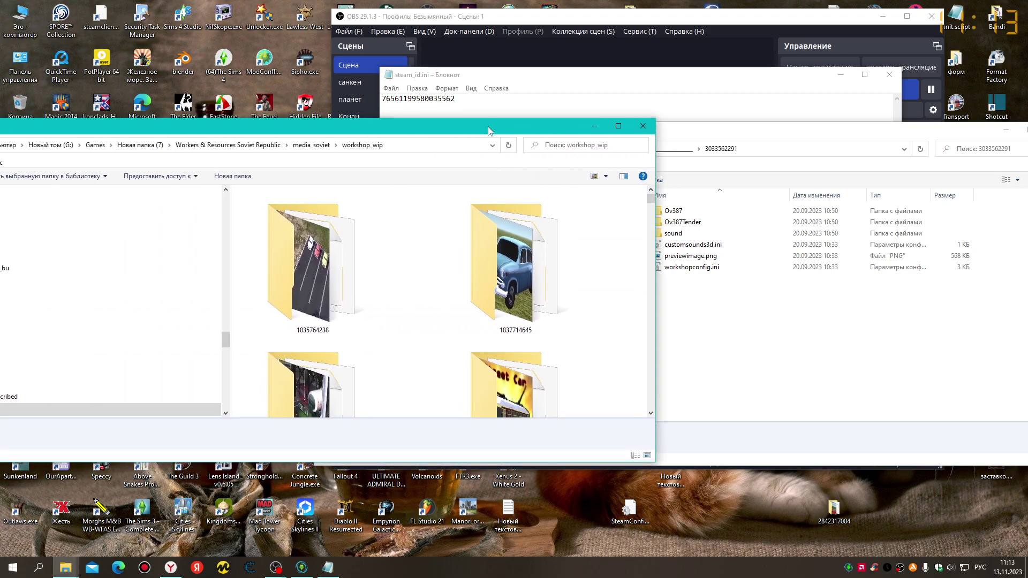
{"action": "left_click", "coordinate": [341, 282]}
{"action": "double_click", "coordinate": [341, 281]}
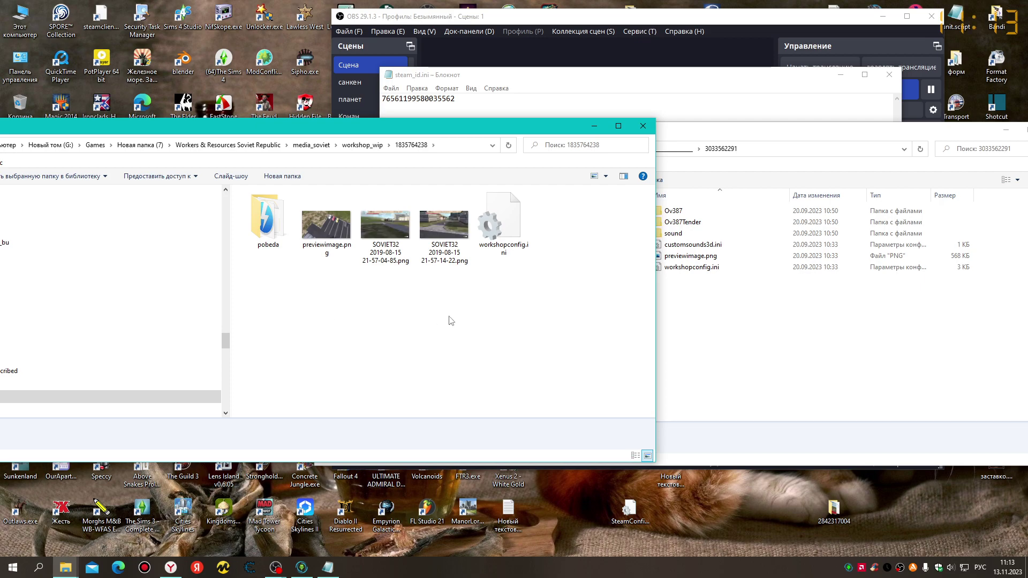
{"action": "double_click", "coordinate": [507, 229]}
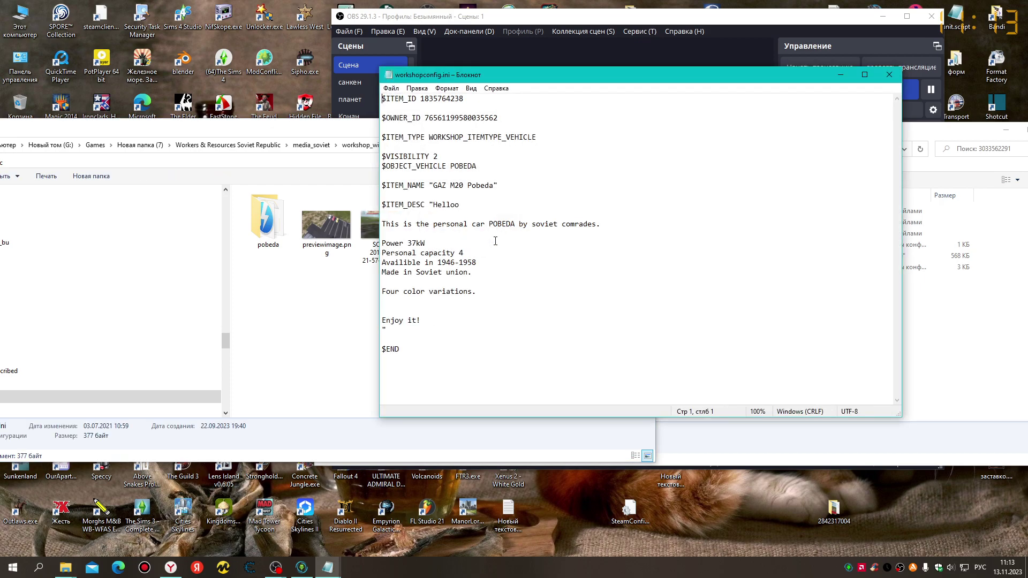
{"action": "left_click", "coordinate": [889, 75]}
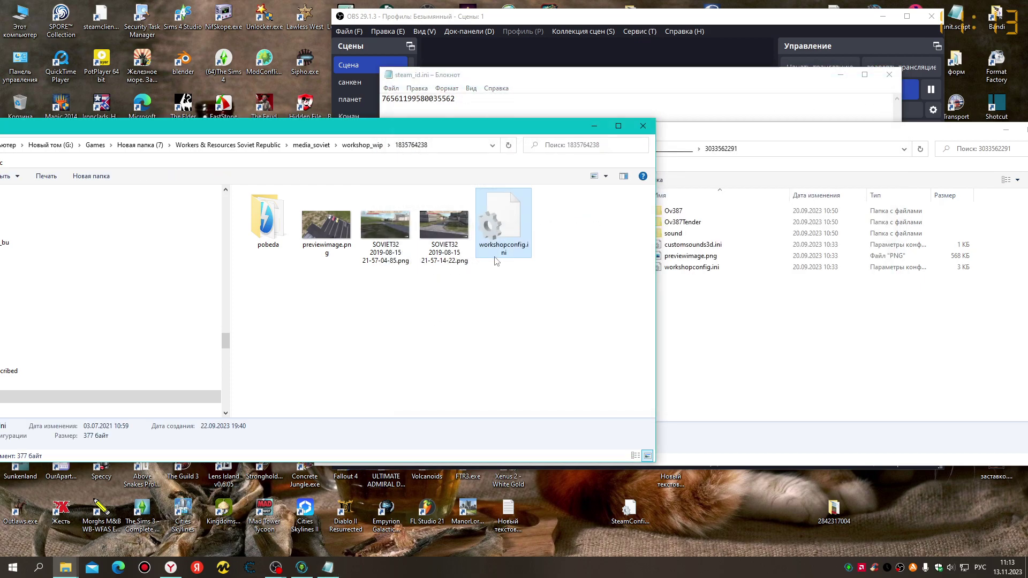
{"action": "double_click", "coordinate": [519, 213]}
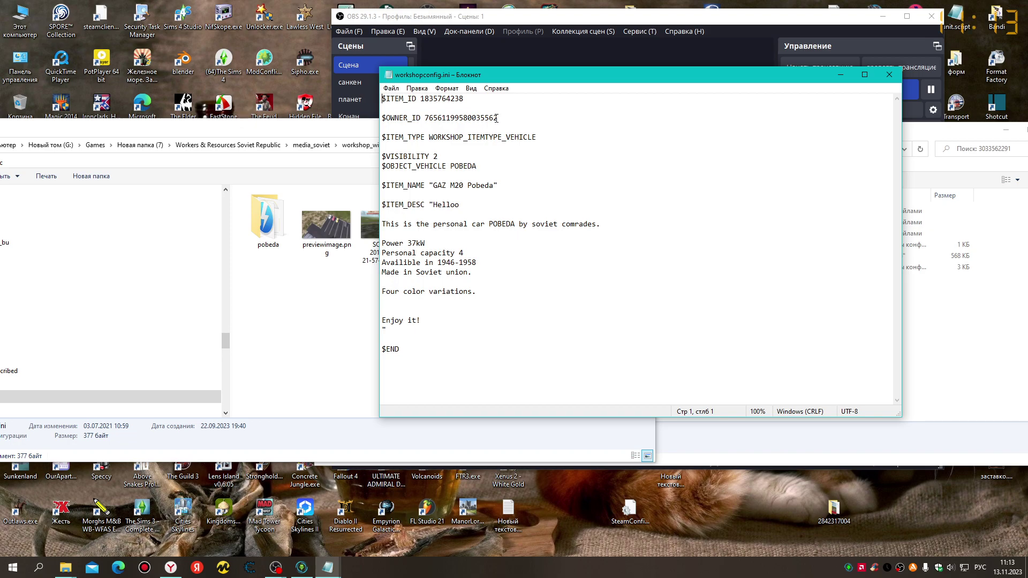
{"action": "left_click_drag", "start_coordinate": [497, 117], "coordinate": [428, 117]}
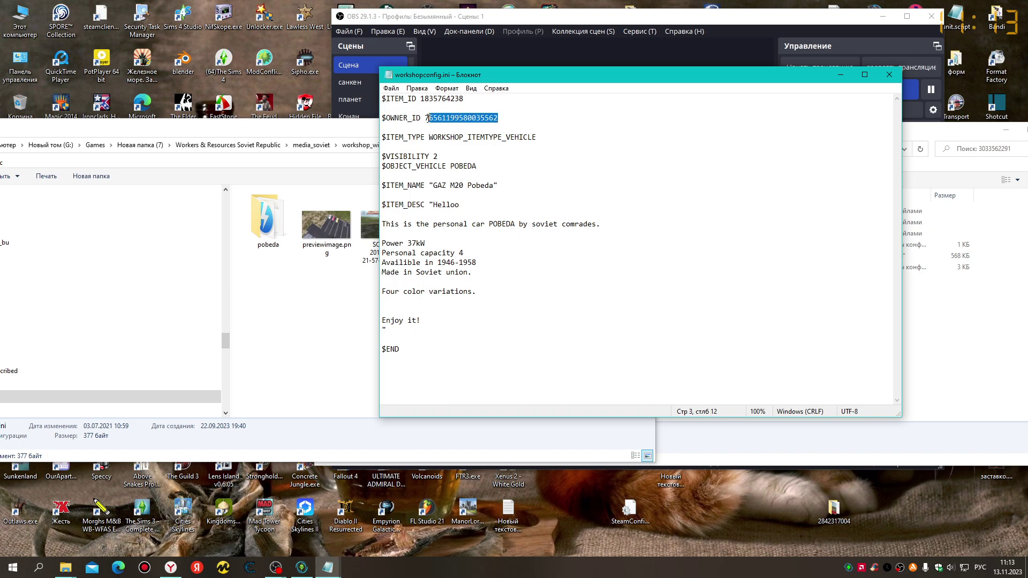
{"action": "right_click", "coordinate": [441, 118]}
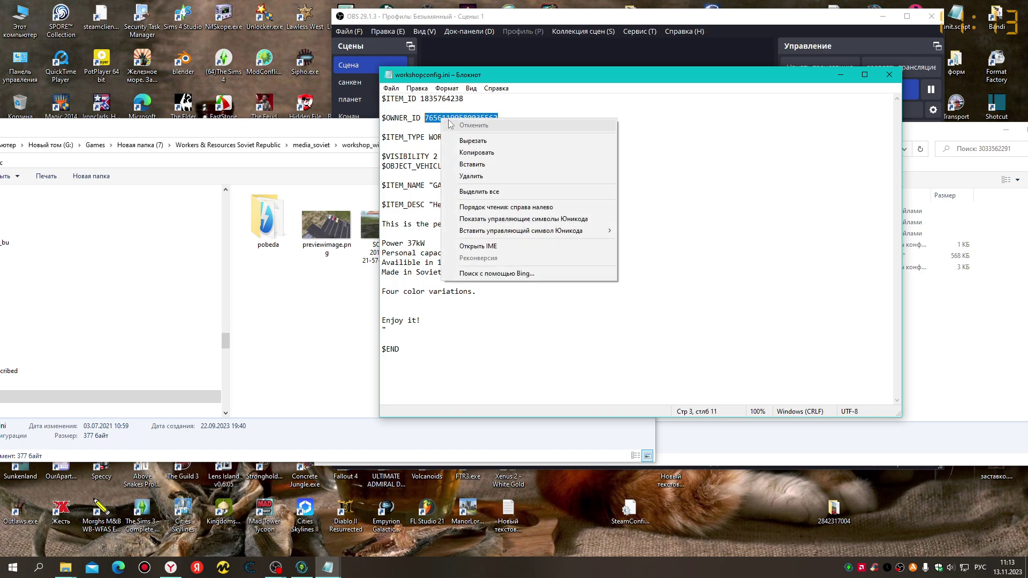
{"action": "left_click", "coordinate": [477, 152]}
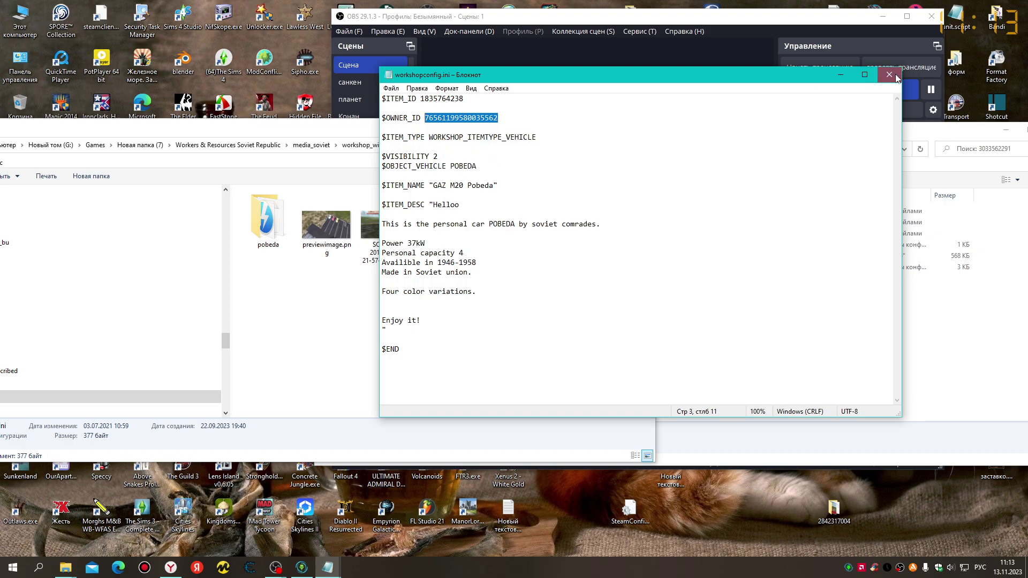
{"action": "left_click", "coordinate": [896, 78]}
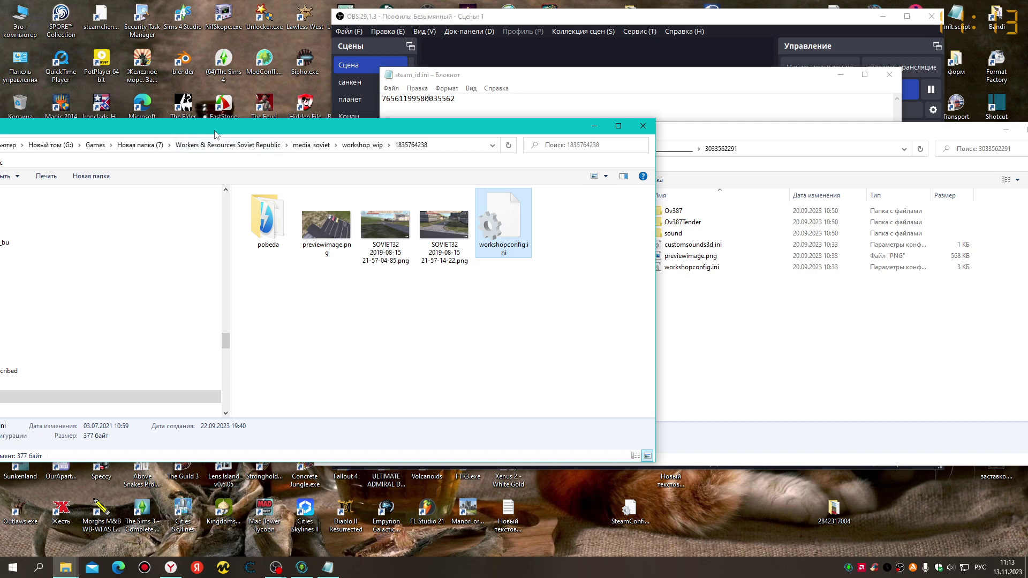
{"action": "left_click_drag", "start_coordinate": [216, 134], "coordinate": [406, 154]}
{"action": "left_click", "coordinate": [103, 166]}
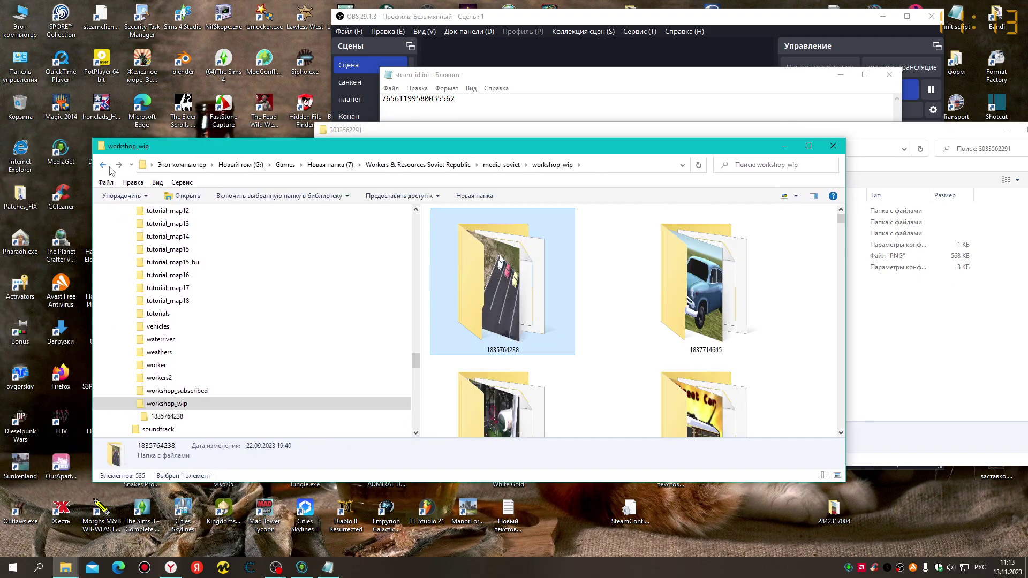
{"action": "left_click_drag", "start_coordinate": [672, 153], "coordinate": [438, 124]}
{"action": "mouse_move", "coordinate": [453, 273]}
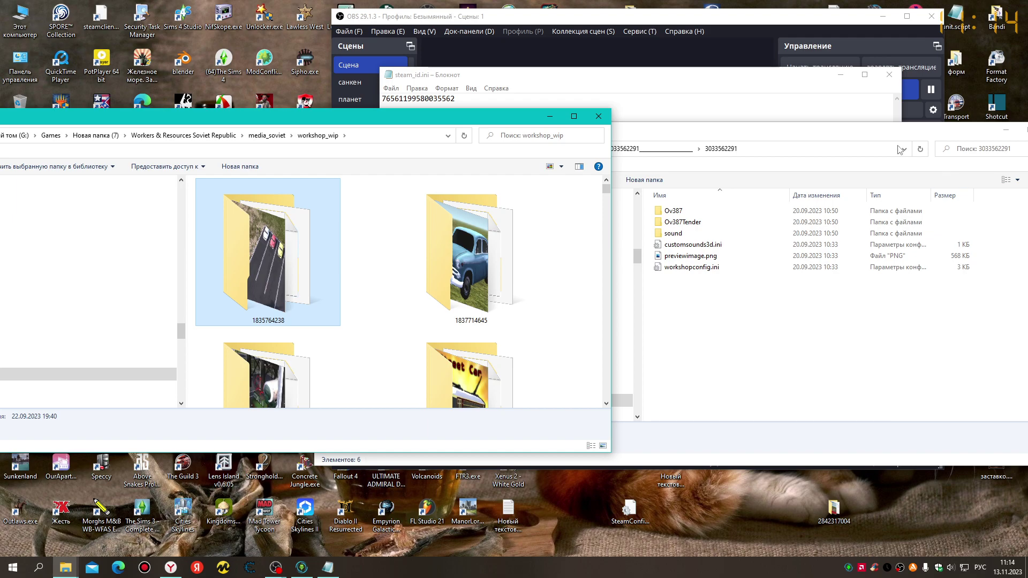
{"action": "left_click", "coordinate": [860, 137]}
{"action": "double_click", "coordinate": [696, 271]}
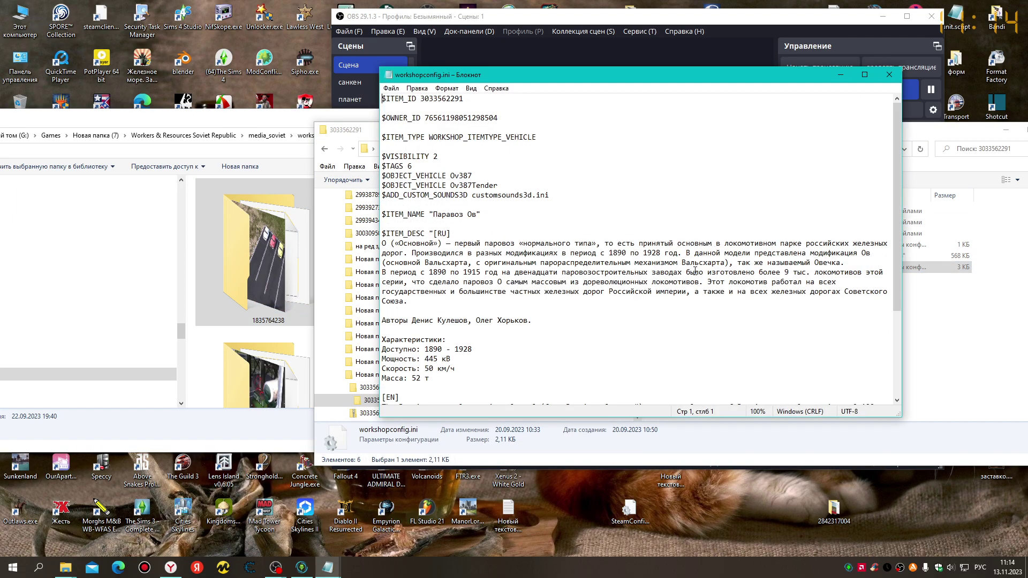
{"action": "left_click_drag", "start_coordinate": [498, 118], "coordinate": [428, 118]}
{"action": "right_click", "coordinate": [432, 119]}
{"action": "left_click", "coordinate": [889, 74]}
{"action": "left_click", "coordinate": [462, 295]}
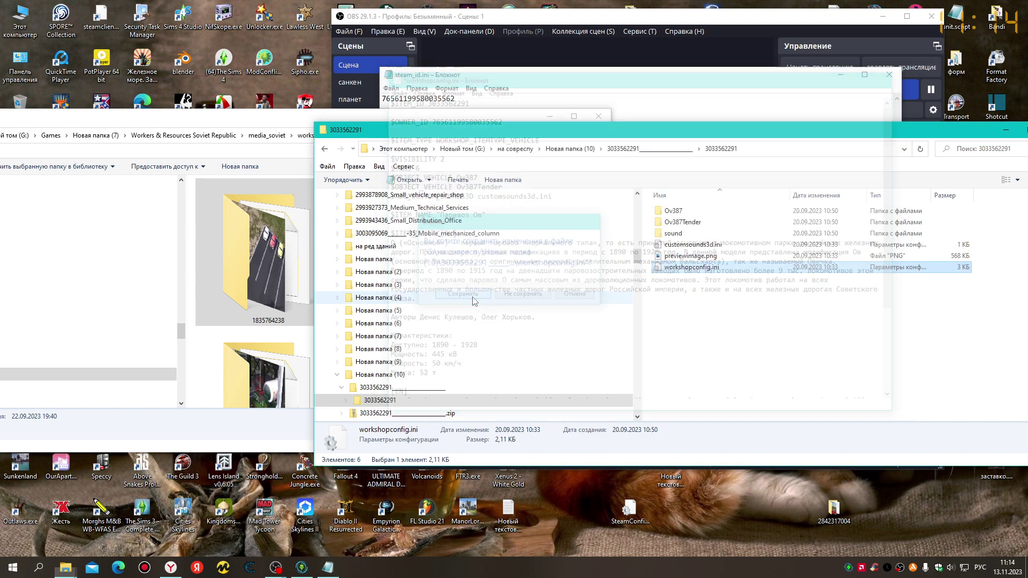
{"action": "left_click", "coordinate": [324, 148]}
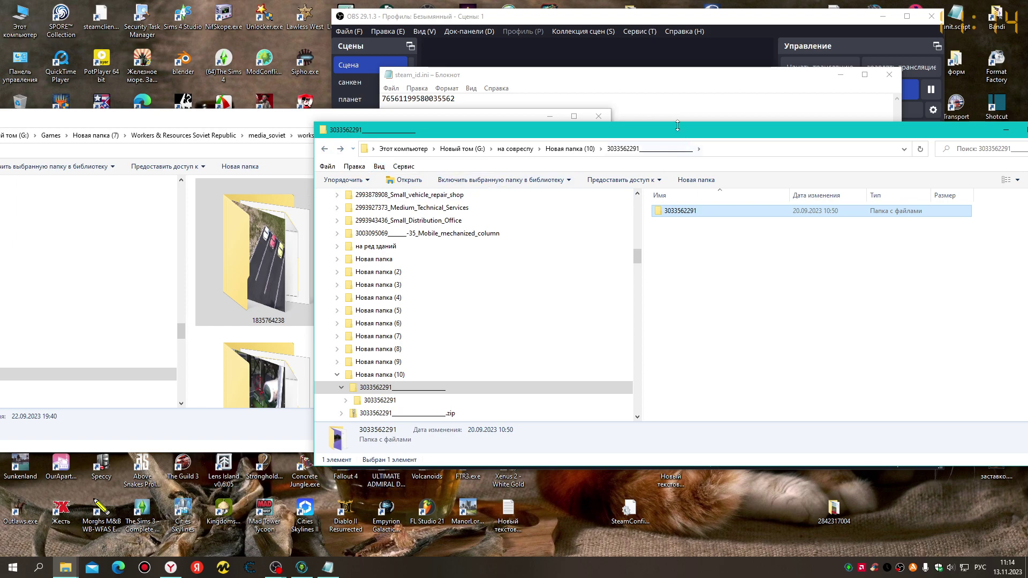
{"action": "left_click_drag", "start_coordinate": [535, 129], "coordinate": [723, 125]}
{"action": "left_click_drag", "start_coordinate": [878, 209], "coordinate": [382, 317]}
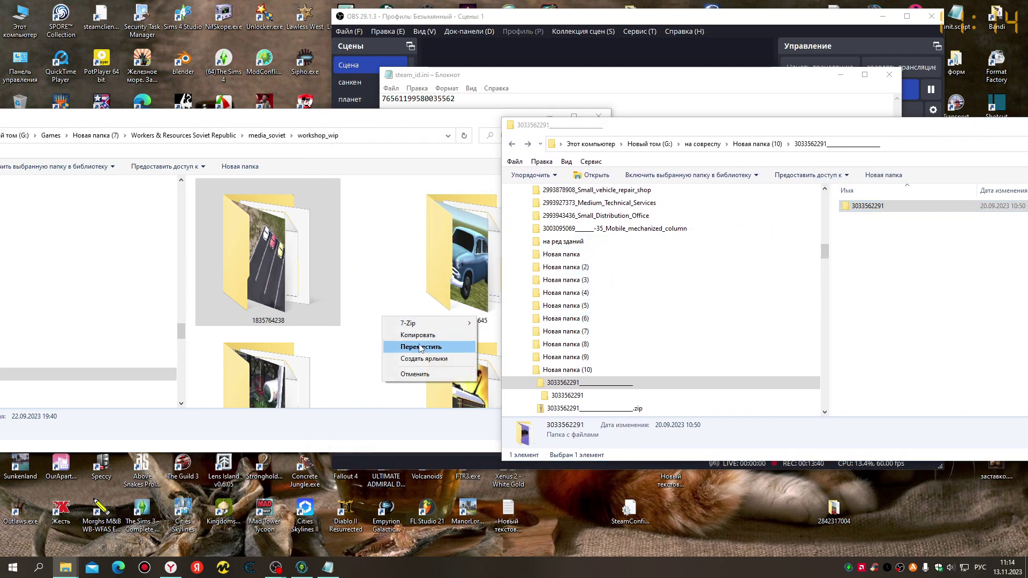
{"action": "left_click", "coordinate": [423, 347]}
Return to "Новая папка (10)" and permanently delete the emptied extraction folder, keeping the zip archive
{"action": "left_click", "coordinate": [643, 126]}
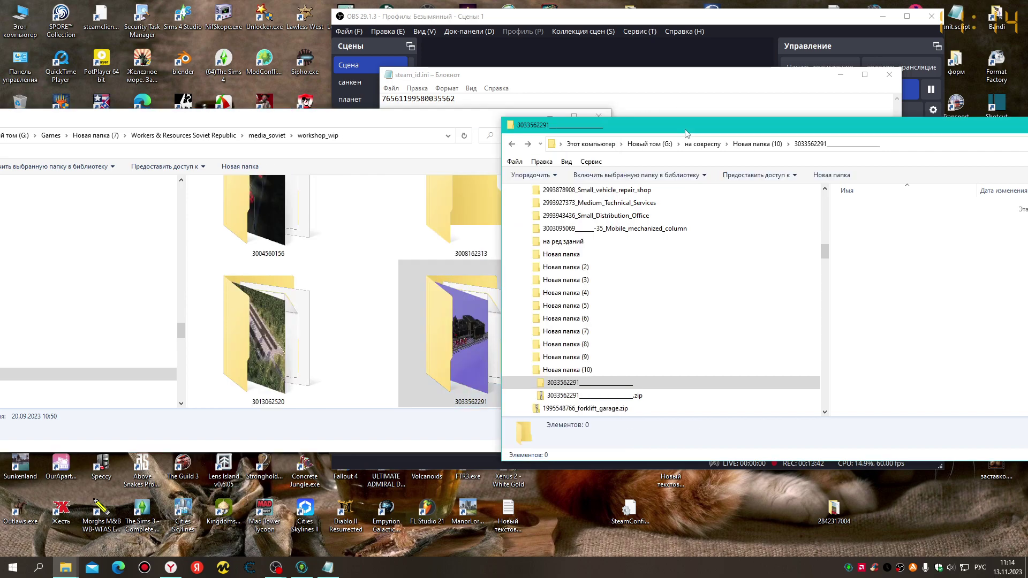
{"action": "left_click", "coordinate": [512, 143]}
{"action": "left_click_drag", "start_coordinate": [801, 131], "coordinate": [599, 131]}
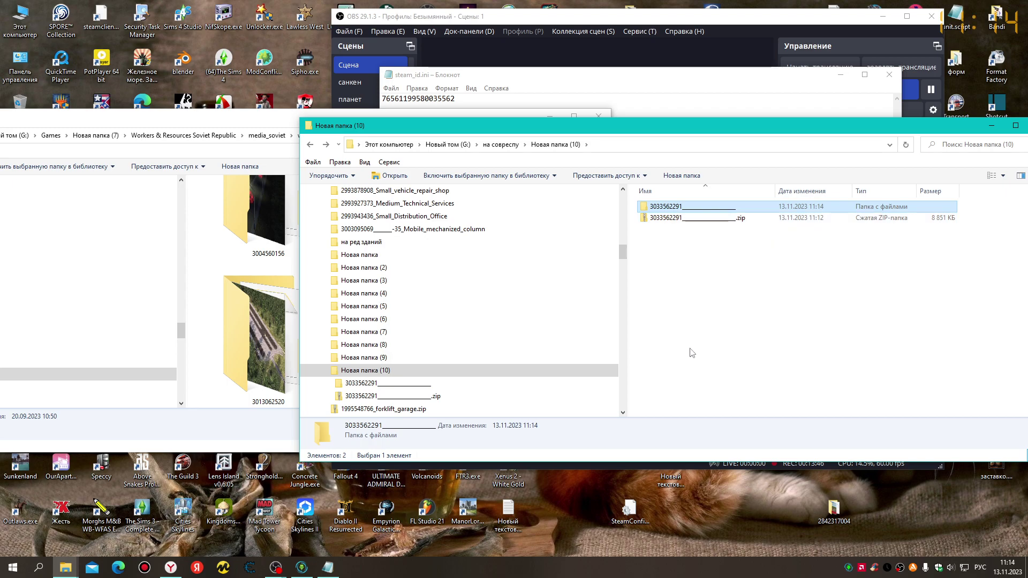
{"action": "key", "text": "shift+Delete"}
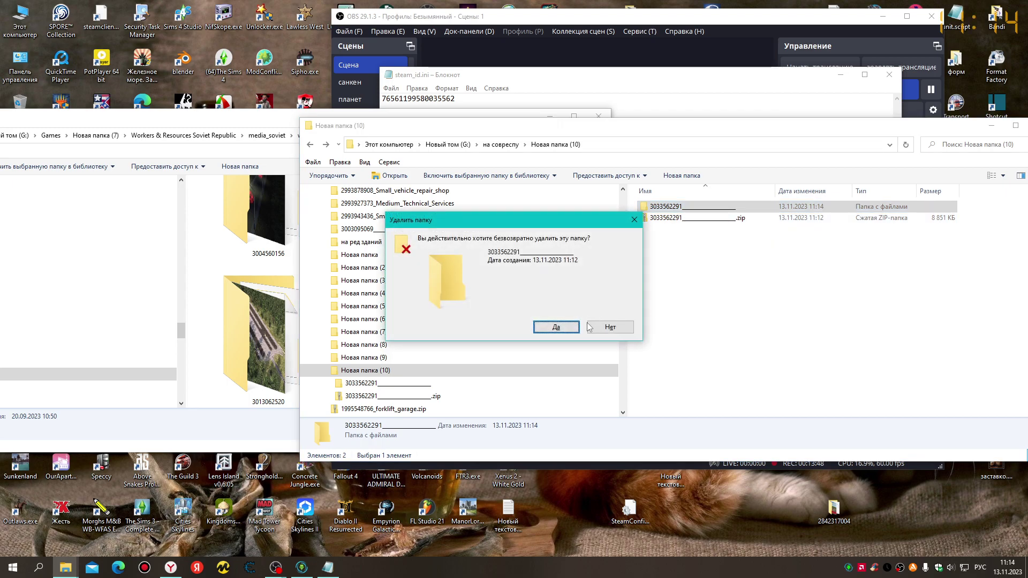
{"action": "left_click", "coordinate": [556, 327]}
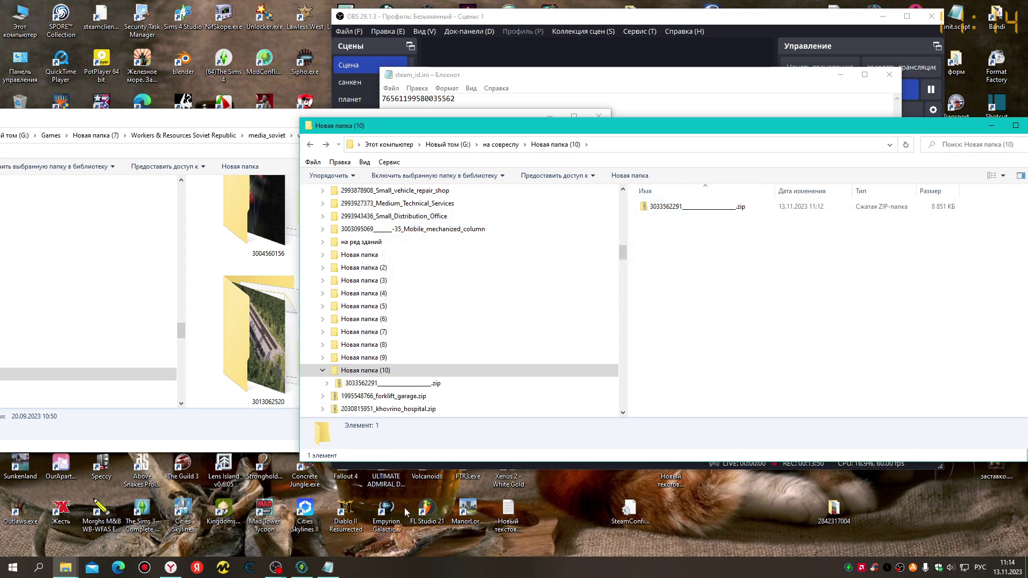
Switch to Yandex Browser and close the Modsbase and "Паравоз Ов" tabs to return to the Skymods Construction category
{"action": "left_click", "coordinate": [171, 573]}
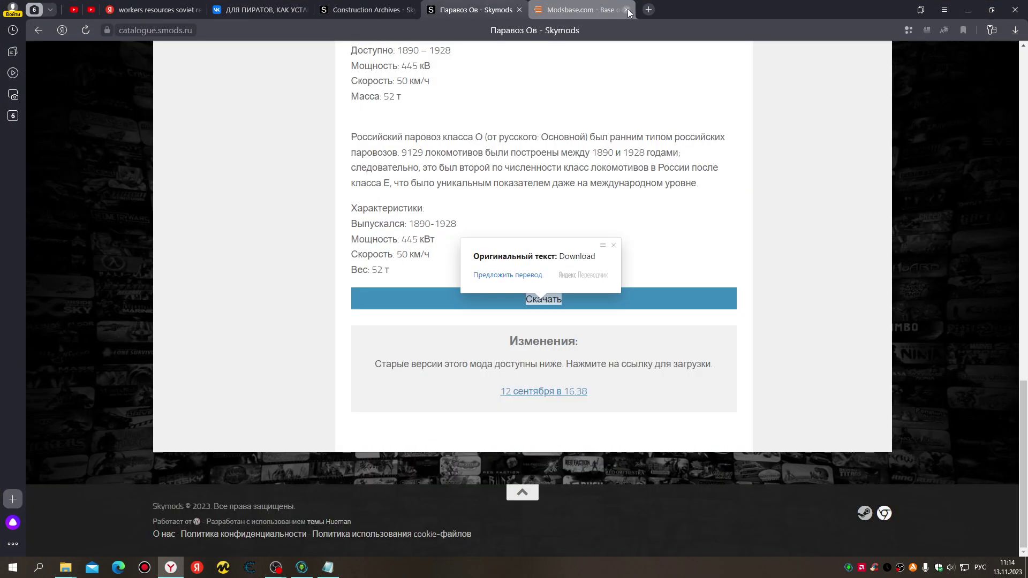
{"action": "left_click", "coordinate": [626, 10]}
{"action": "scroll", "coordinate": [539, 140], "scroll_direction": "up", "scroll_amount": 6}
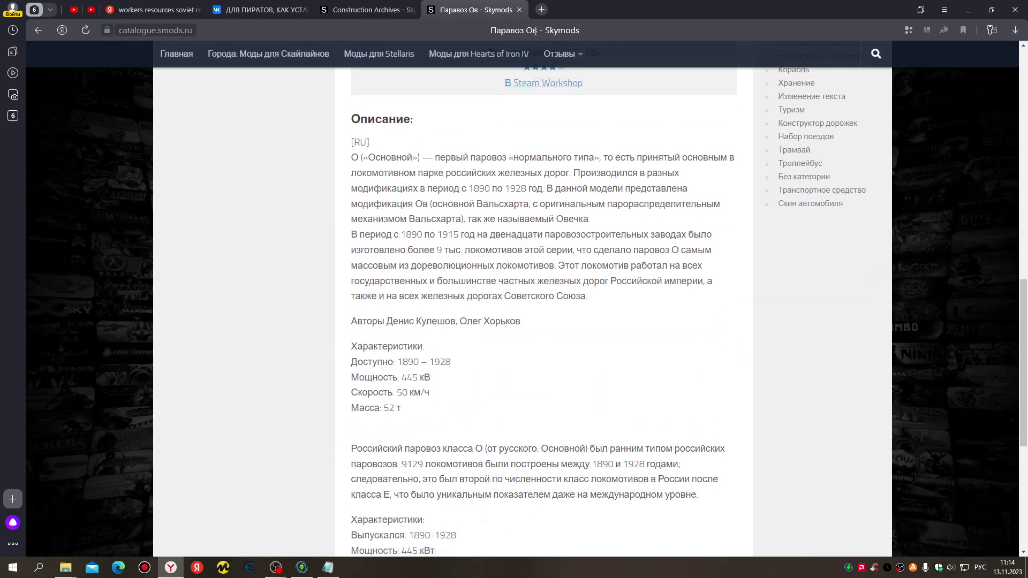
{"action": "left_click", "coordinate": [518, 9]}
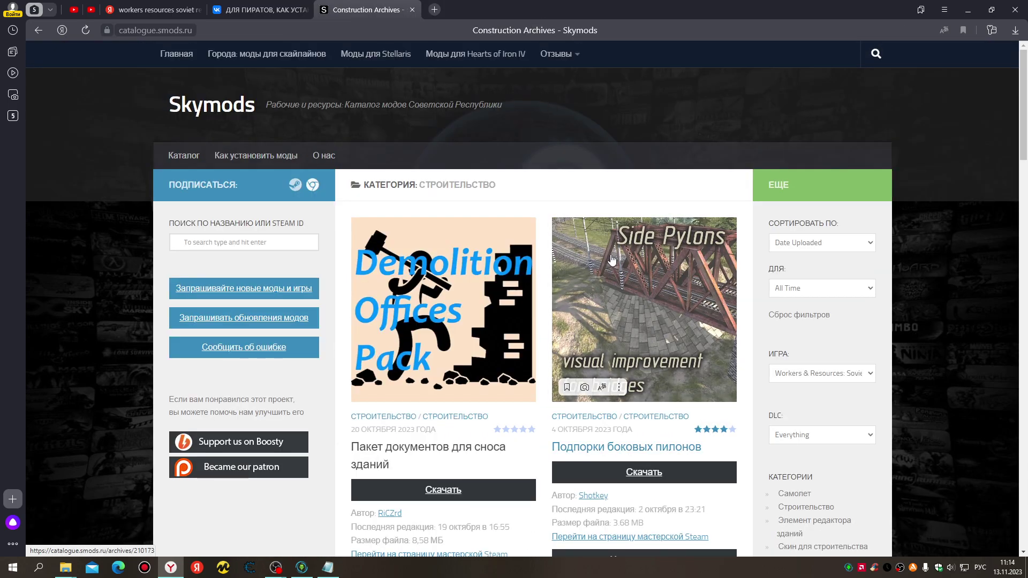
Open the "Demolition Offices Pack" mod page from the Construction category in a new tab
{"action": "scroll", "coordinate": [615, 256], "scroll_direction": "down", "scroll_amount": 2}
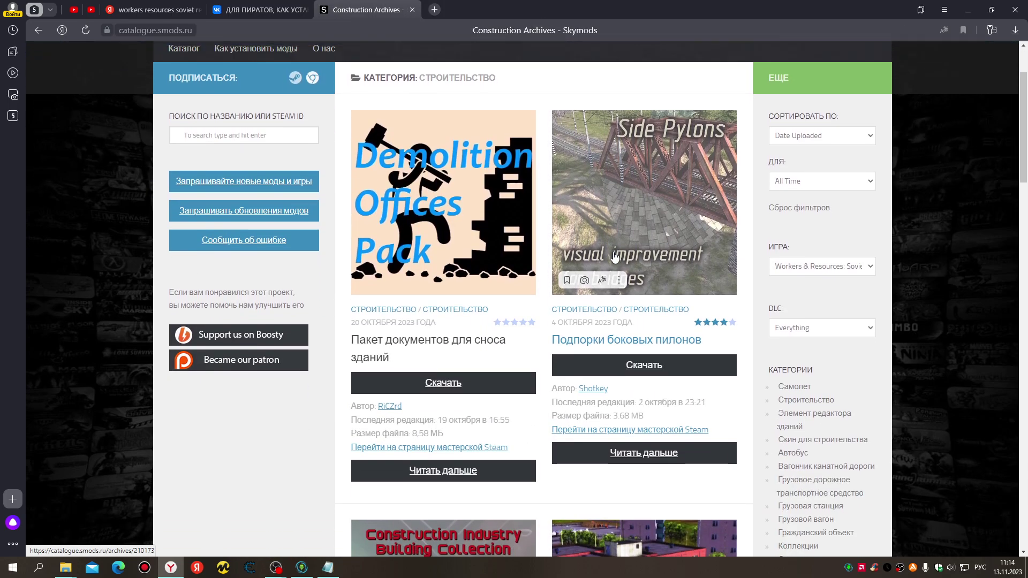
{"action": "scroll", "coordinate": [615, 257], "scroll_direction": "down", "scroll_amount": 1}
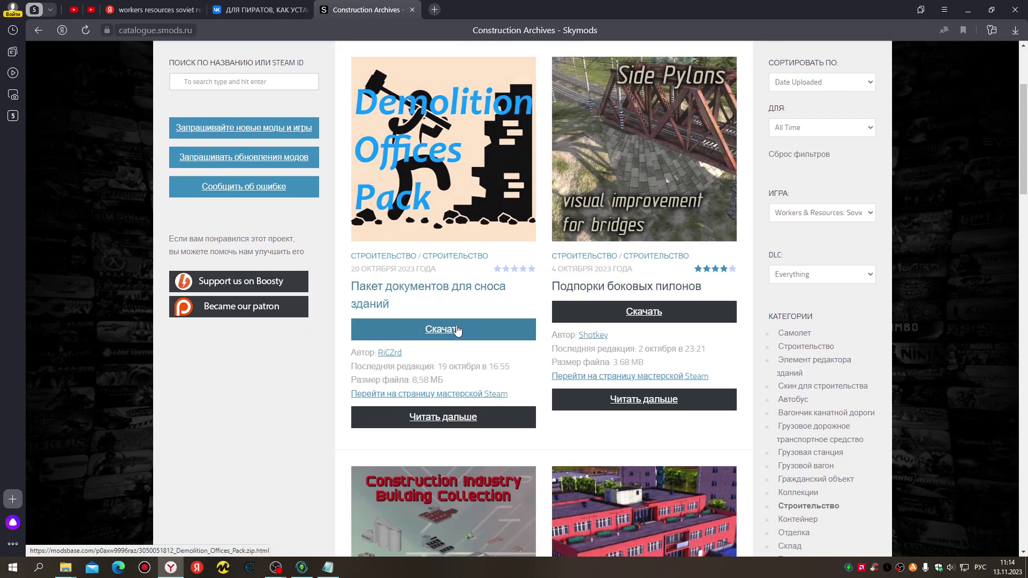
{"action": "right_click", "coordinate": [437, 291]}
{"action": "left_click", "coordinate": [480, 298]}
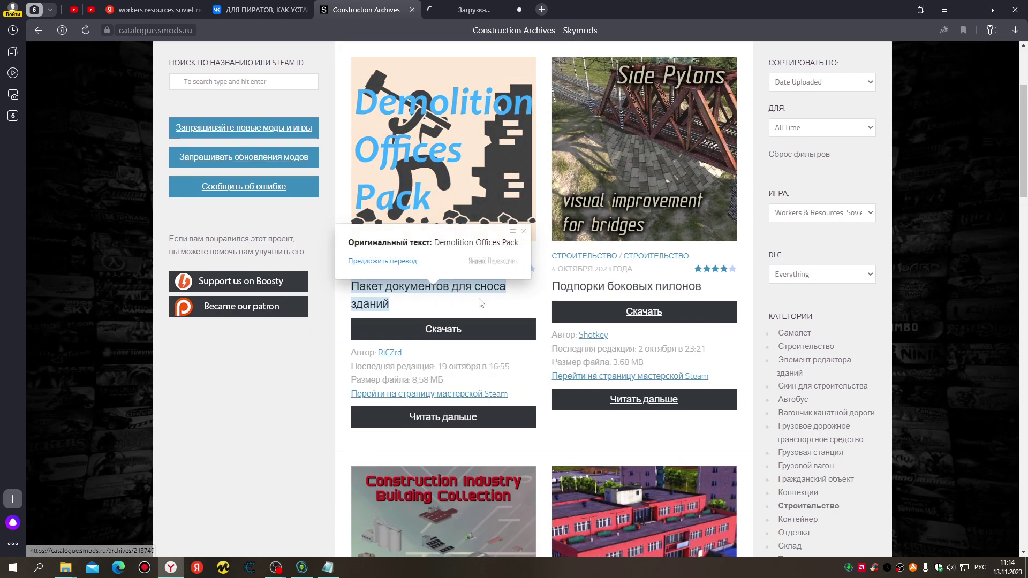
Look through the remaining mods on this page of the Construction category
{"action": "scroll", "coordinate": [484, 302], "scroll_direction": "down", "scroll_amount": 1}
{"action": "scroll", "coordinate": [484, 302], "scroll_direction": "up", "scroll_amount": 1}
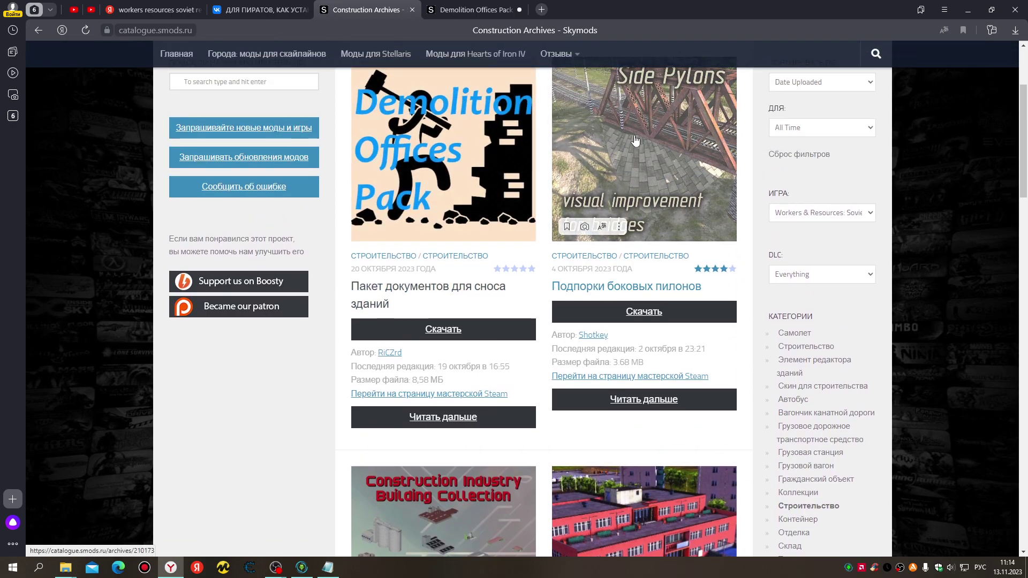
{"action": "scroll", "coordinate": [500, 269], "scroll_direction": "down", "scroll_amount": 3}
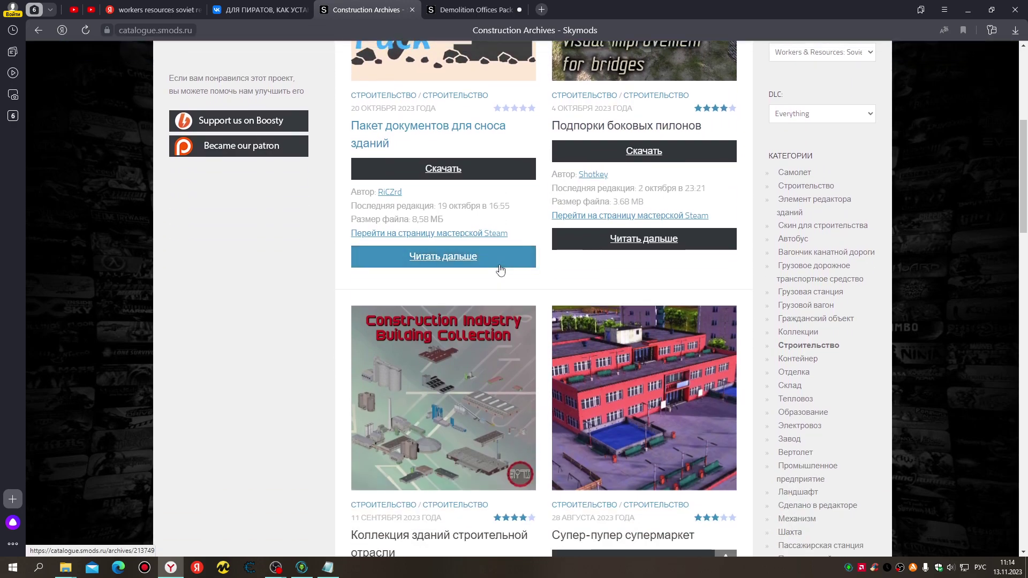
{"action": "scroll", "coordinate": [500, 269], "scroll_direction": "down", "scroll_amount": 2}
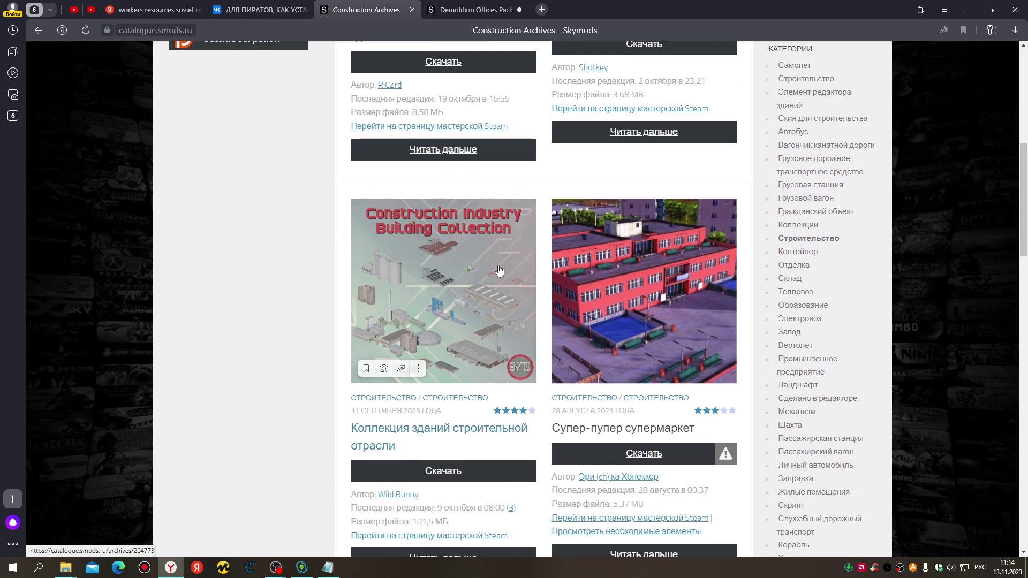
{"action": "scroll", "coordinate": [499, 269], "scroll_direction": "down", "scroll_amount": 2}
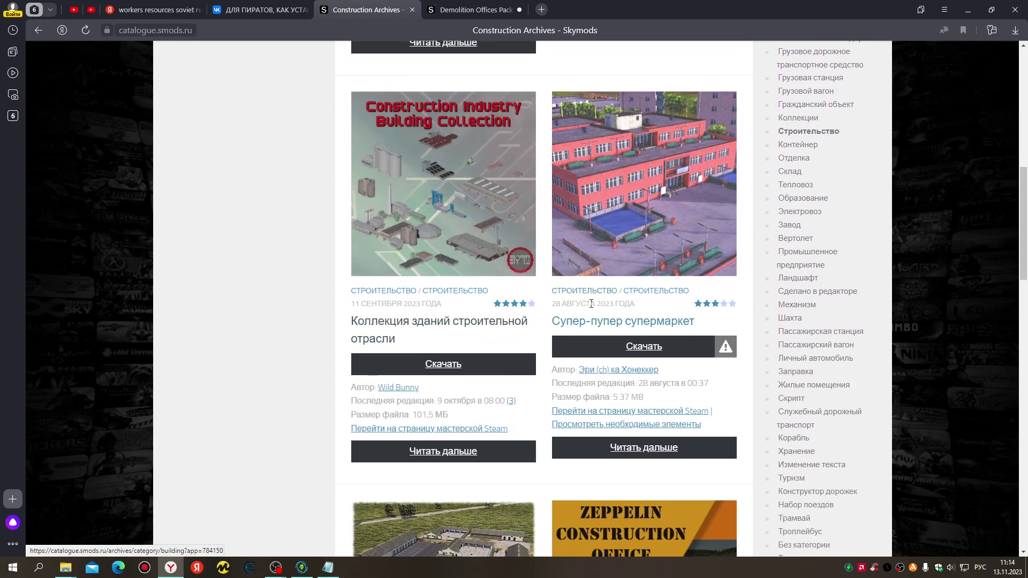
{"action": "scroll", "coordinate": [593, 303], "scroll_direction": "down", "scroll_amount": 2}
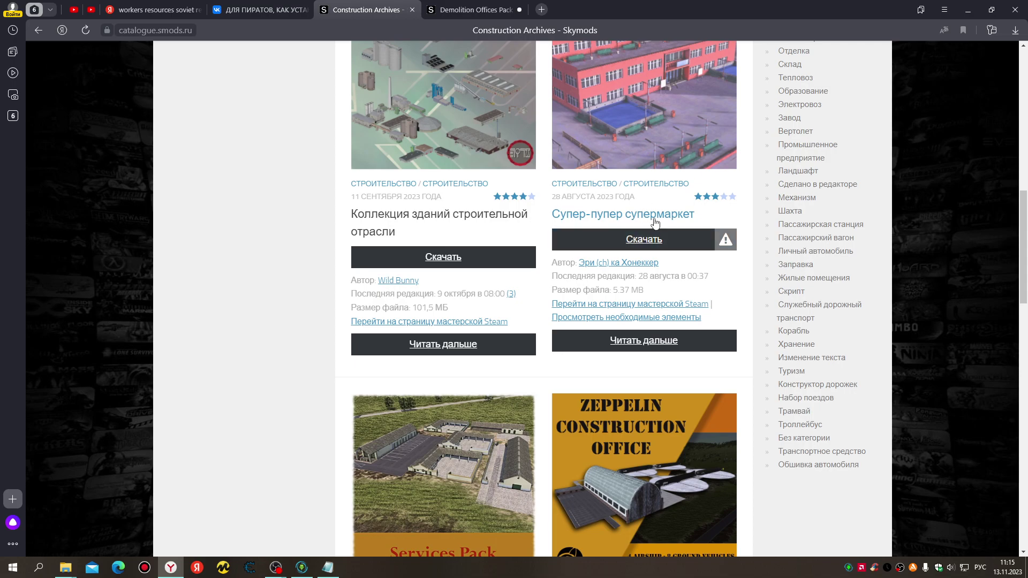
{"action": "scroll", "coordinate": [655, 225], "scroll_direction": "up", "scroll_amount": 1}
{"action": "scroll", "coordinate": [662, 142], "scroll_direction": "down", "scroll_amount": 5}
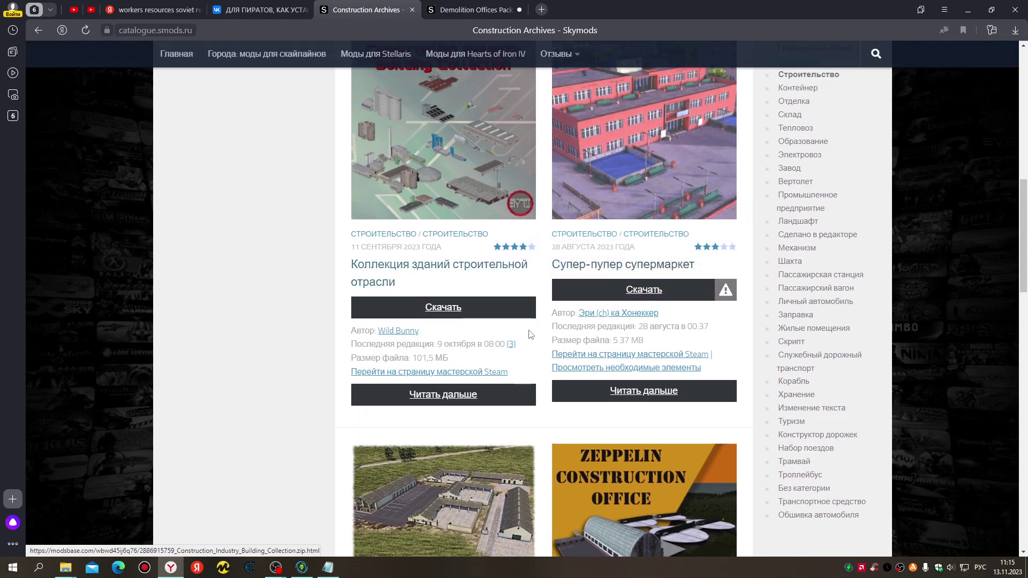
{"action": "scroll", "coordinate": [469, 332], "scroll_direction": "down", "scroll_amount": 10}
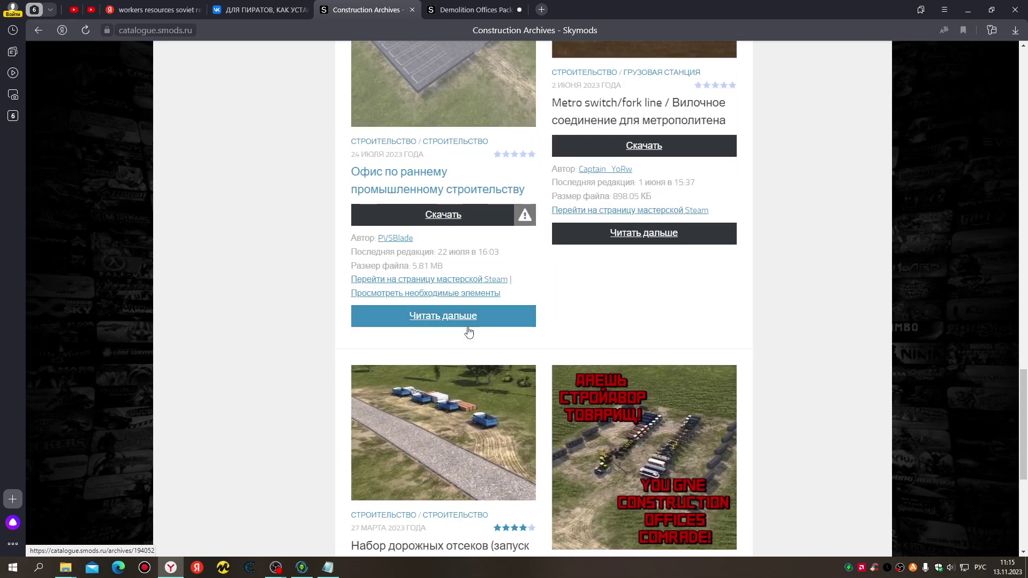
{"action": "scroll", "coordinate": [468, 332], "scroll_direction": "down", "scroll_amount": 4}
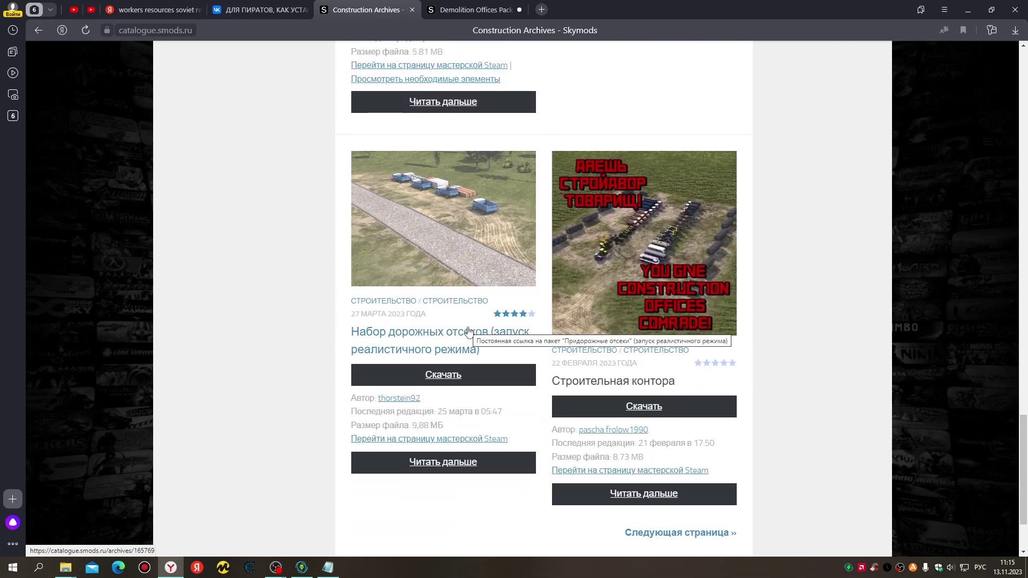
Open the "Roadside bays pack (realistic mode start)" and "Construction office" mod pages in new tabs
{"action": "mouse_move", "coordinate": [426, 345]}
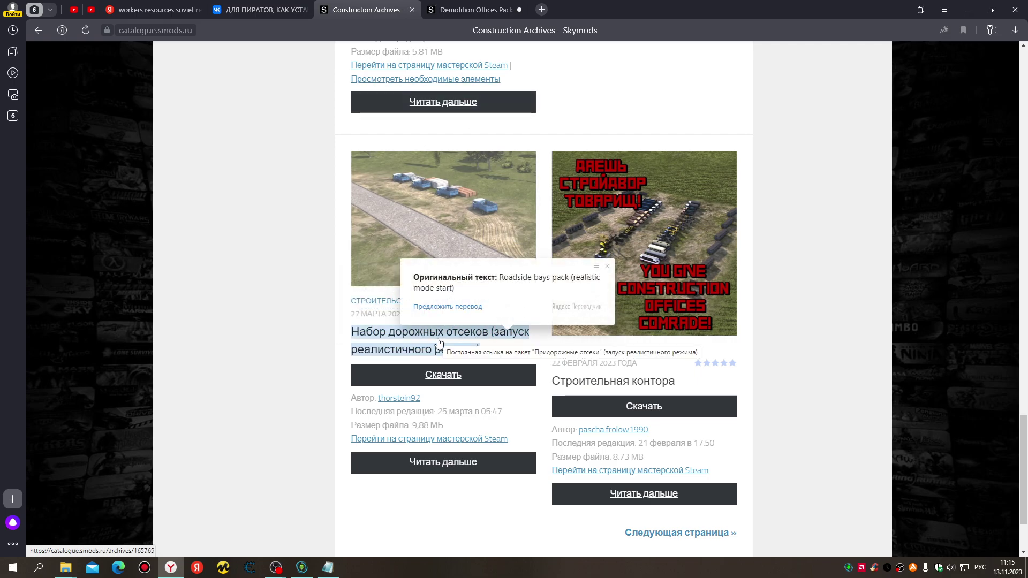
{"action": "mouse_move", "coordinate": [442, 208]}
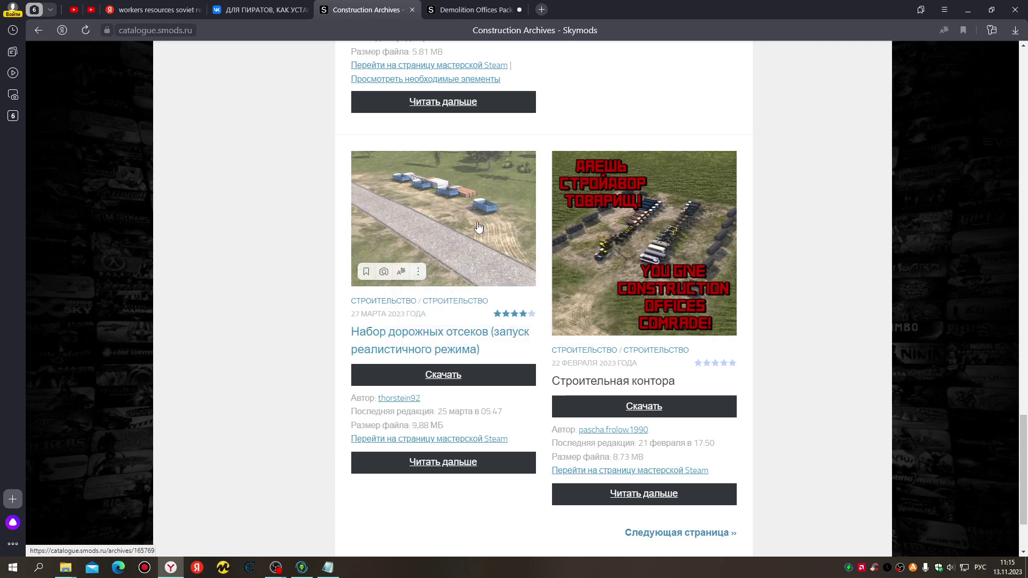
{"action": "right_click", "coordinate": [455, 330]}
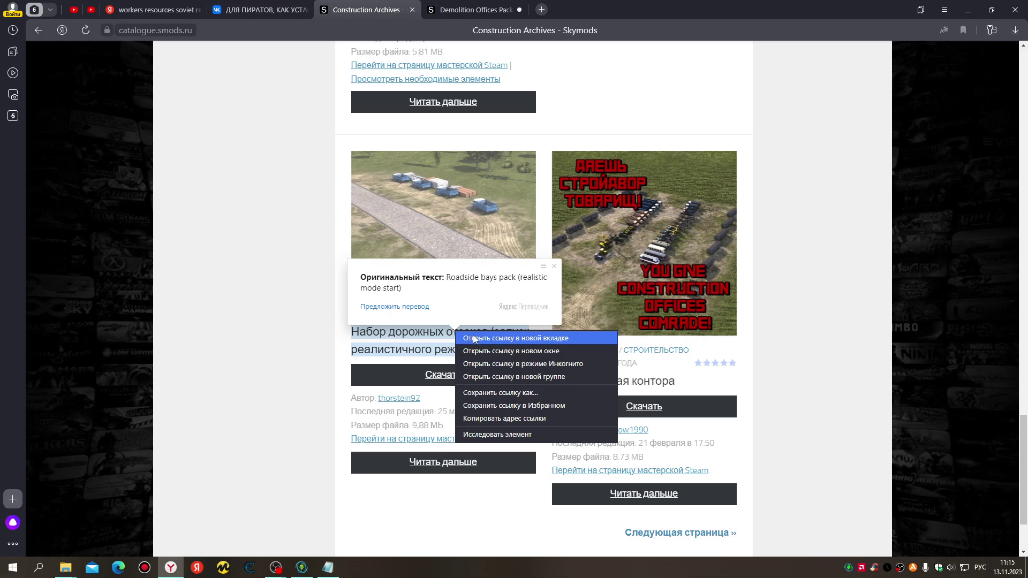
{"action": "left_click", "coordinate": [473, 336]}
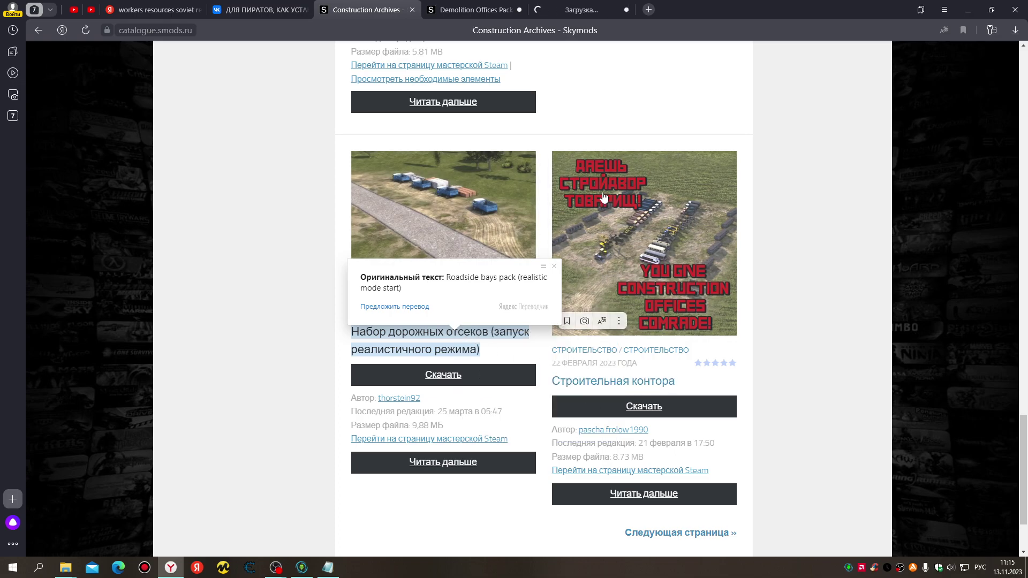
{"action": "mouse_move", "coordinate": [523, 252]}
{"action": "right_click", "coordinate": [631, 381]}
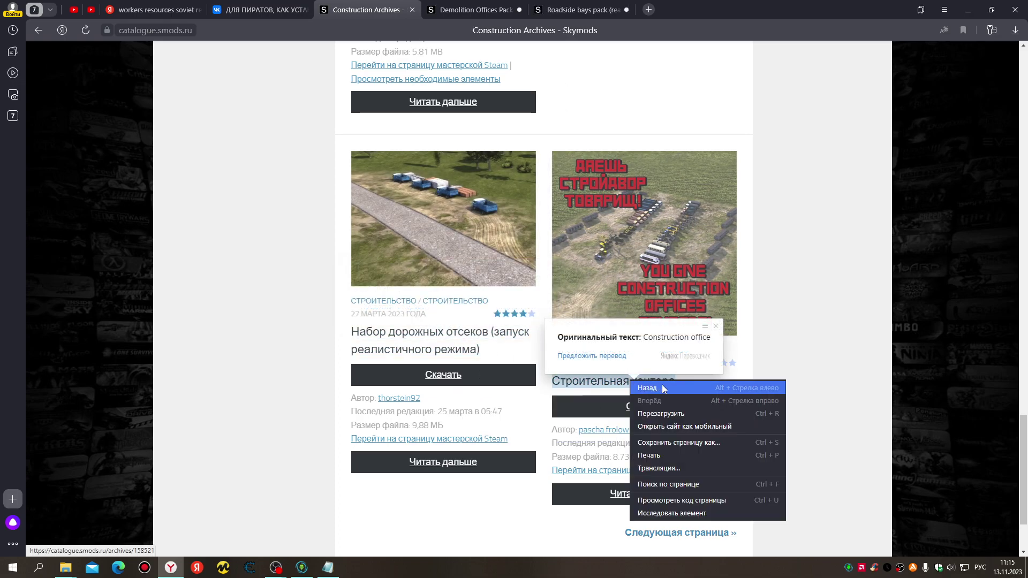
{"action": "left_click", "coordinate": [821, 383]}
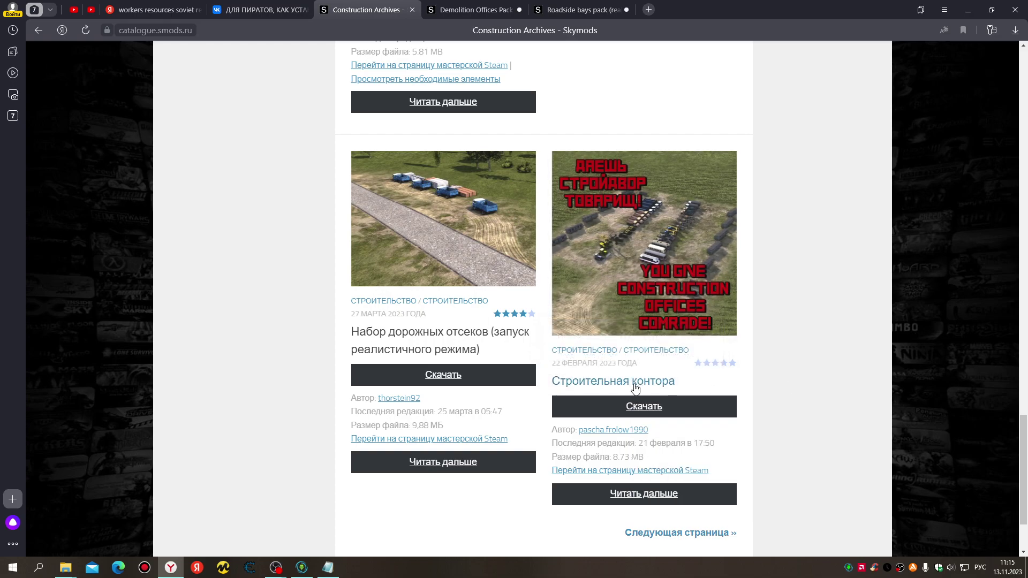
{"action": "right_click", "coordinate": [637, 388]}
{"action": "left_click", "coordinate": [699, 393]}
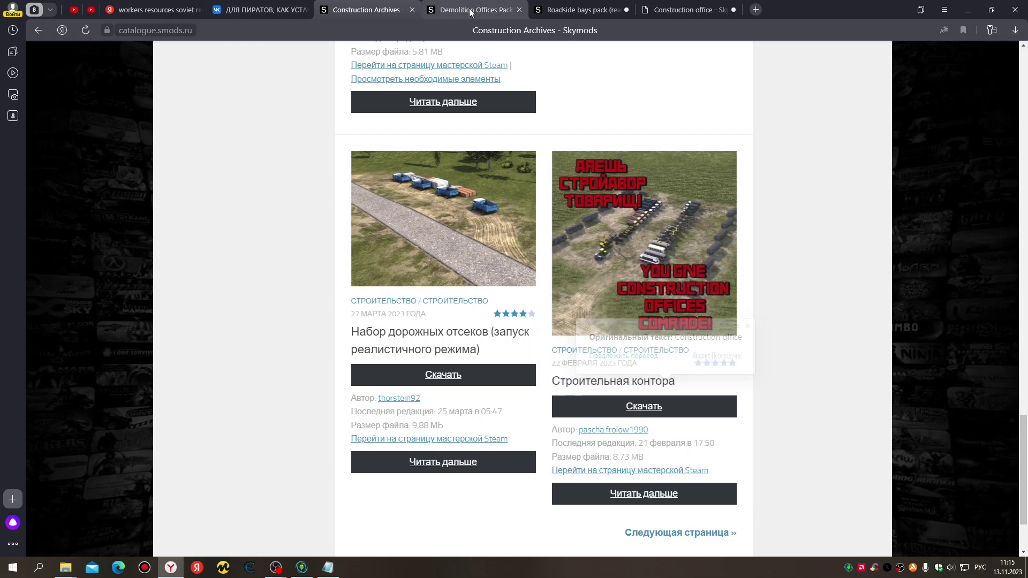
Switch to the "Demolition Offices Pack" page and read the mod's description down to its download link
{"action": "left_click", "coordinate": [470, 11]}
{"action": "scroll", "coordinate": [530, 346], "scroll_direction": "down", "scroll_amount": 9}
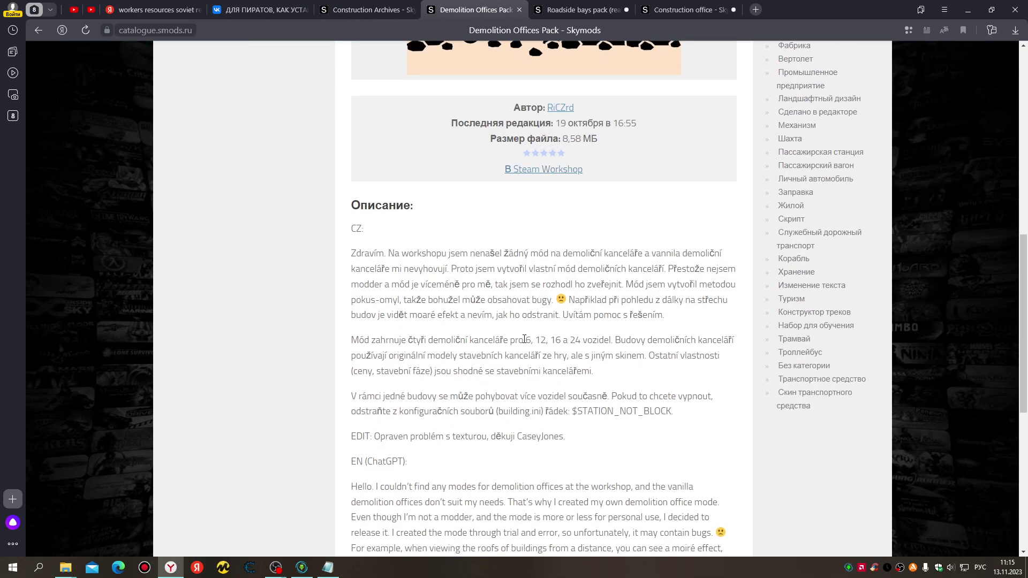
{"action": "mouse_move", "coordinate": [467, 275]}
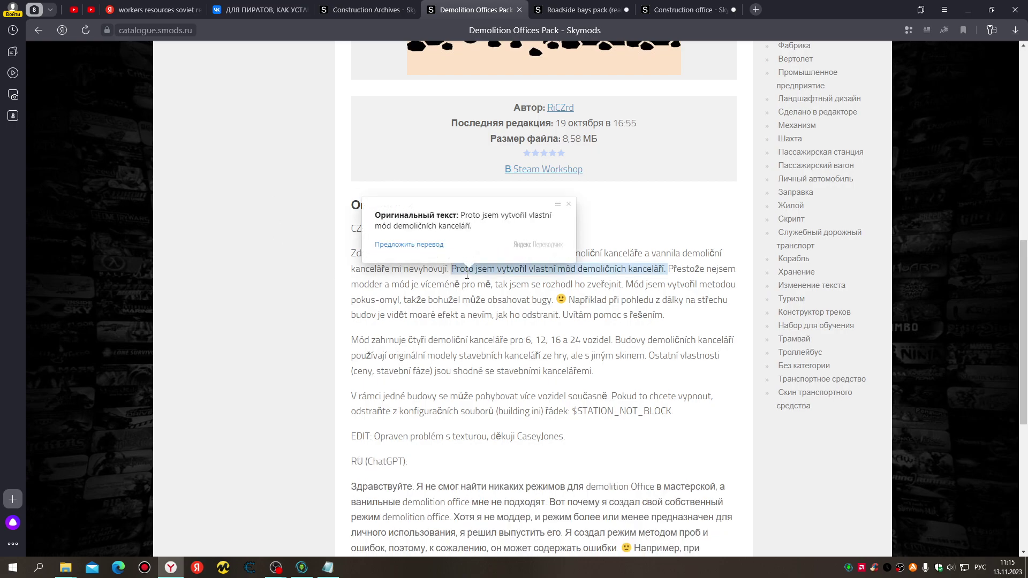
{"action": "scroll", "coordinate": [267, 354], "scroll_direction": "down", "scroll_amount": 5}
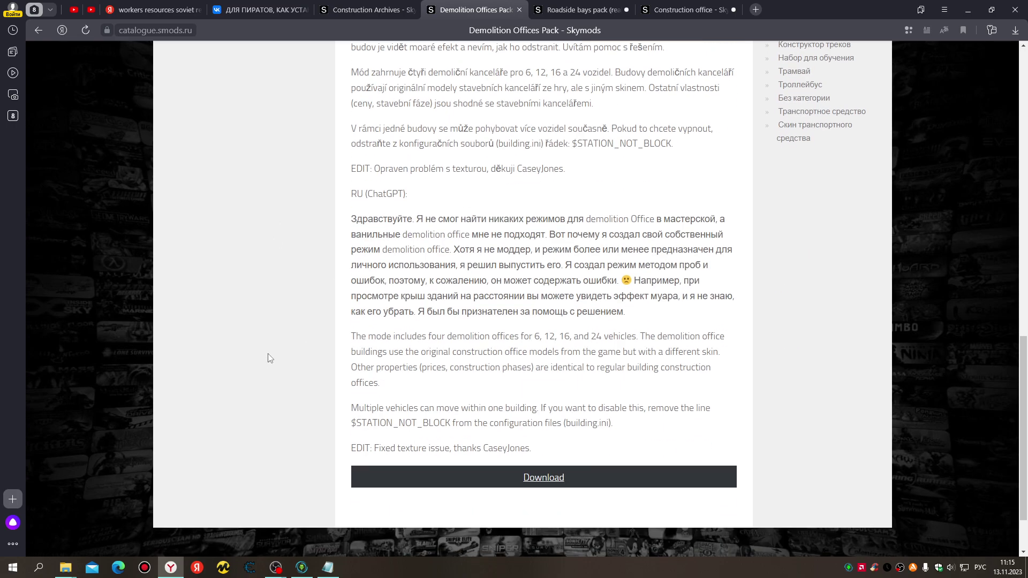
{"action": "scroll", "coordinate": [267, 357], "scroll_direction": "up", "scroll_amount": 3}
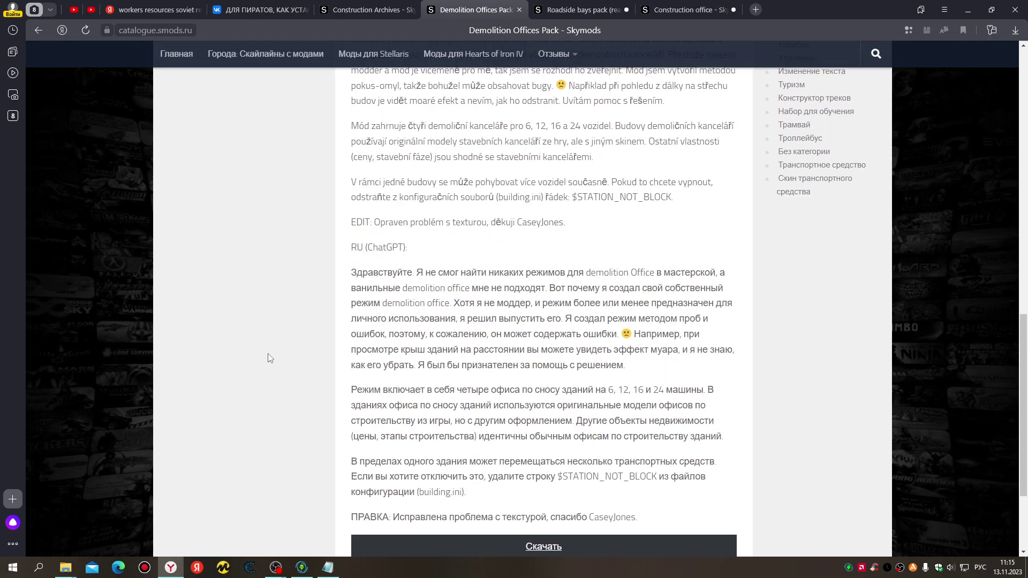
{"action": "scroll", "coordinate": [268, 354], "scroll_direction": "down", "scroll_amount": 2}
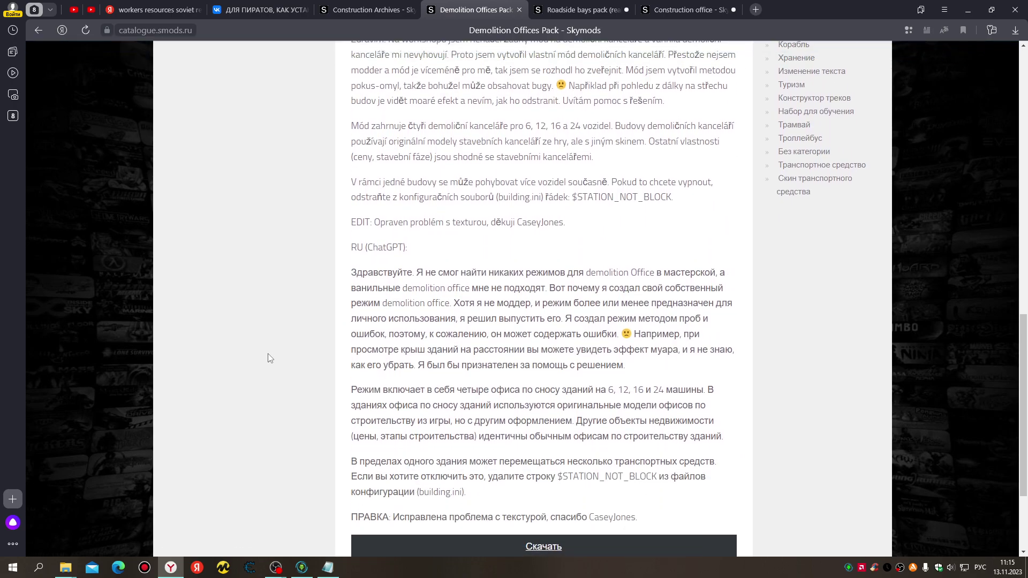
Reread the "Demolition Offices Pack" description, check its preview image and file details, and close the mod's page
{"action": "scroll", "coordinate": [269, 358], "scroll_direction": "up", "scroll_amount": 2}
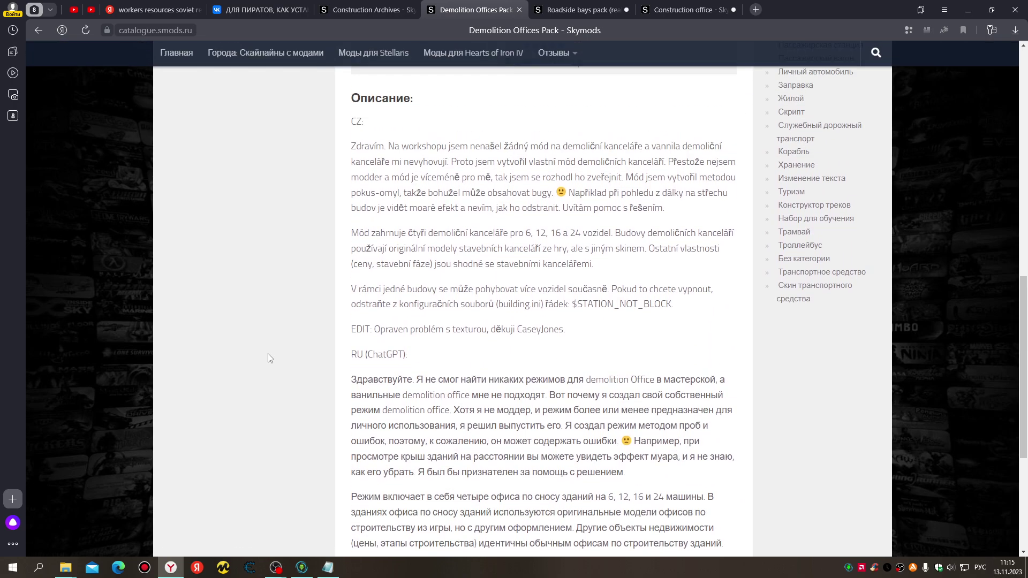
{"action": "scroll", "coordinate": [269, 358], "scroll_direction": "down", "scroll_amount": 2}
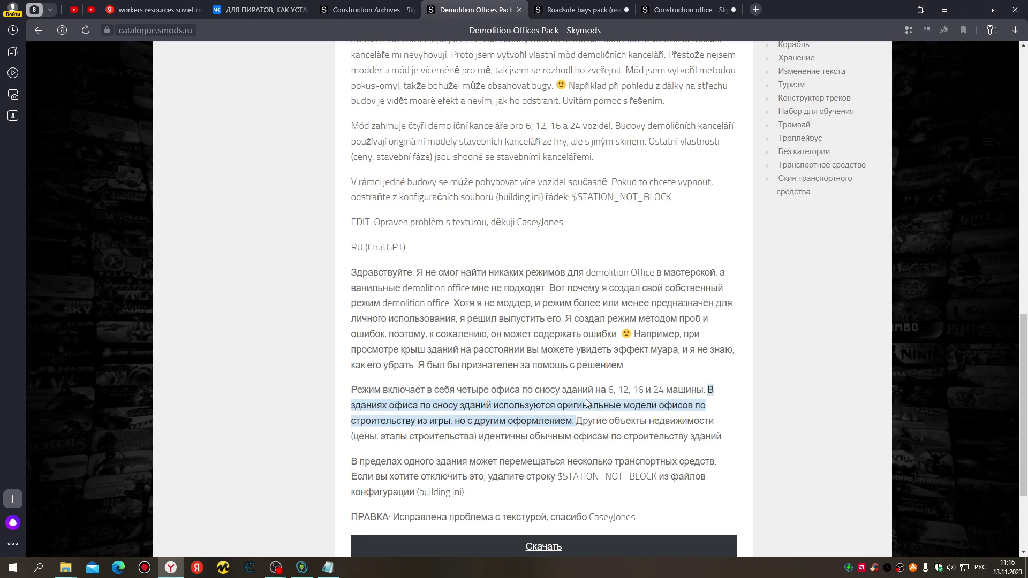
{"action": "scroll", "coordinate": [837, 444], "scroll_direction": "down", "scroll_amount": 1}
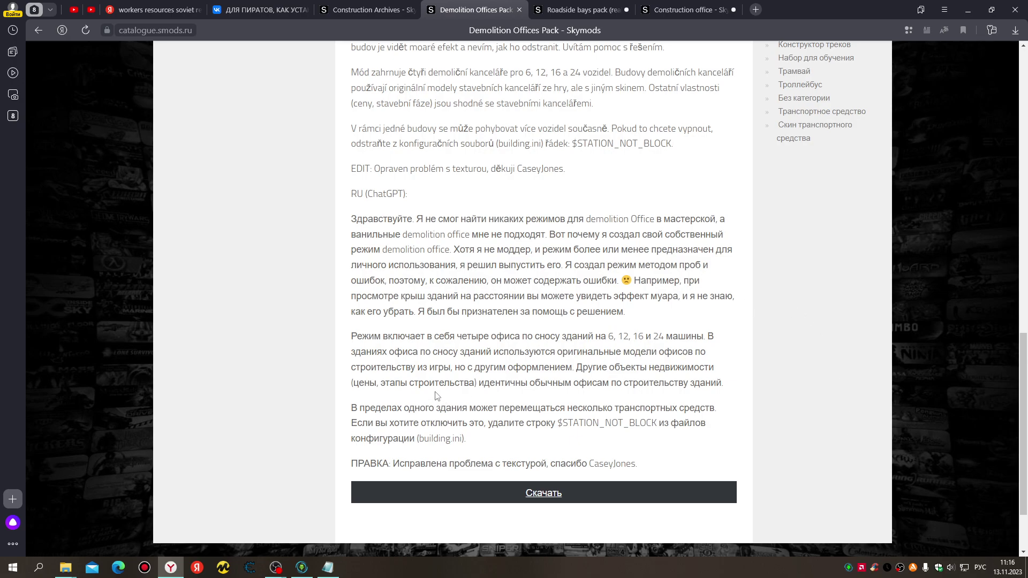
{"action": "mouse_move", "coordinate": [594, 369]}
{"action": "mouse_move", "coordinate": [563, 425]}
{"action": "scroll", "coordinate": [597, 263], "scroll_direction": "up", "scroll_amount": 1}
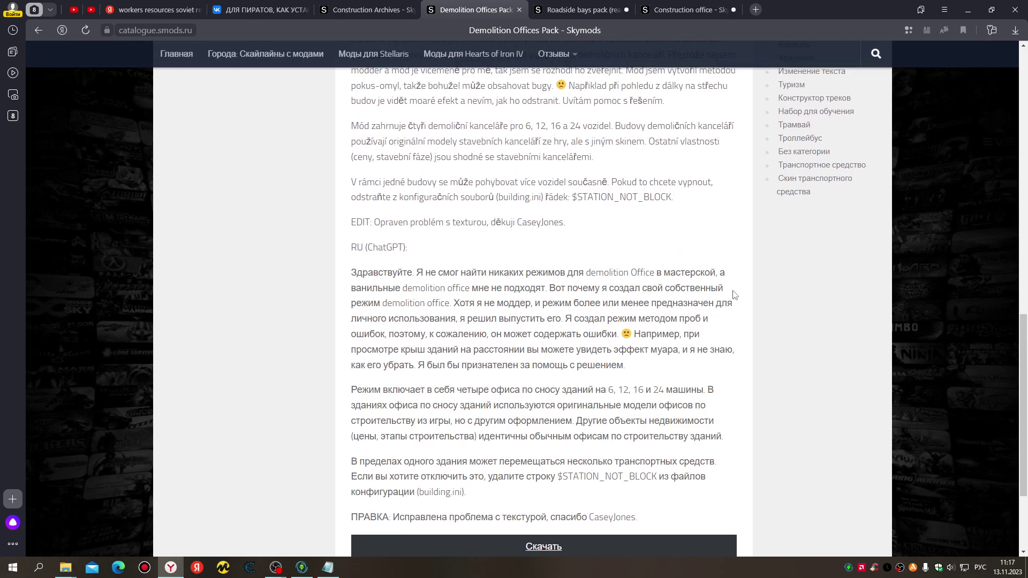
{"action": "scroll", "coordinate": [733, 343], "scroll_direction": "up", "scroll_amount": 7}
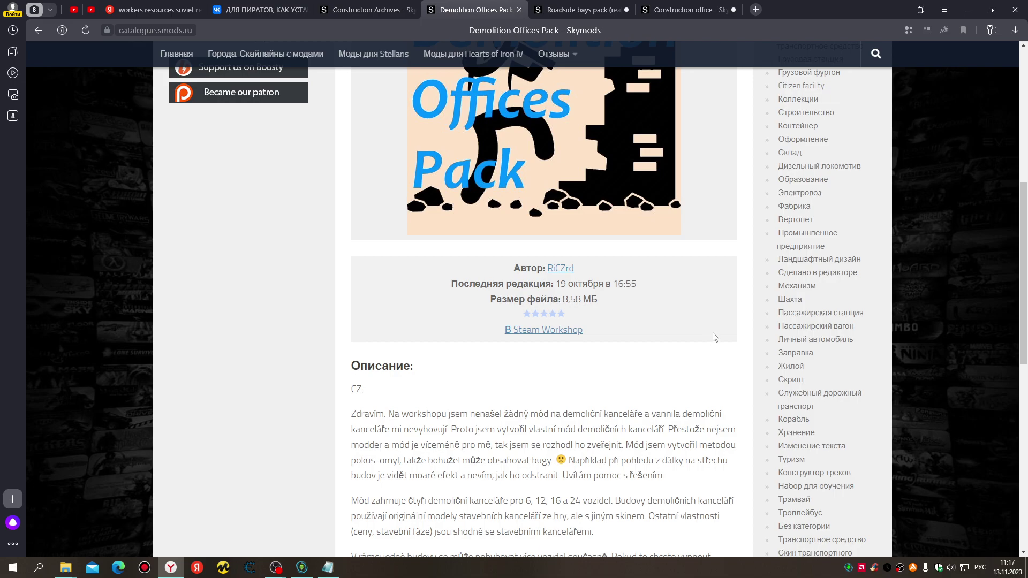
{"action": "mouse_move", "coordinate": [621, 203]}
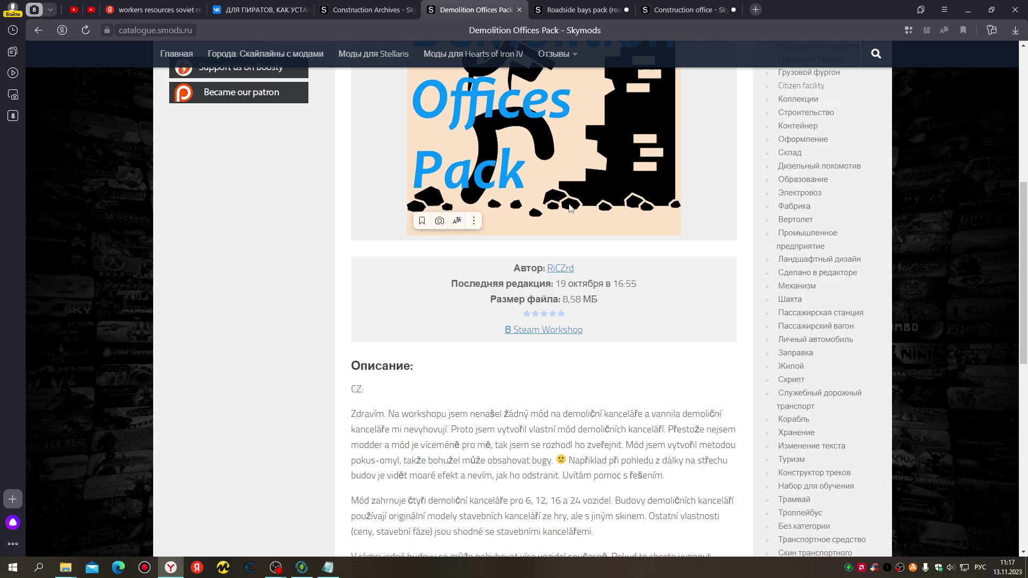
{"action": "scroll", "coordinate": [544, 216], "scroll_direction": "up", "scroll_amount": 1}
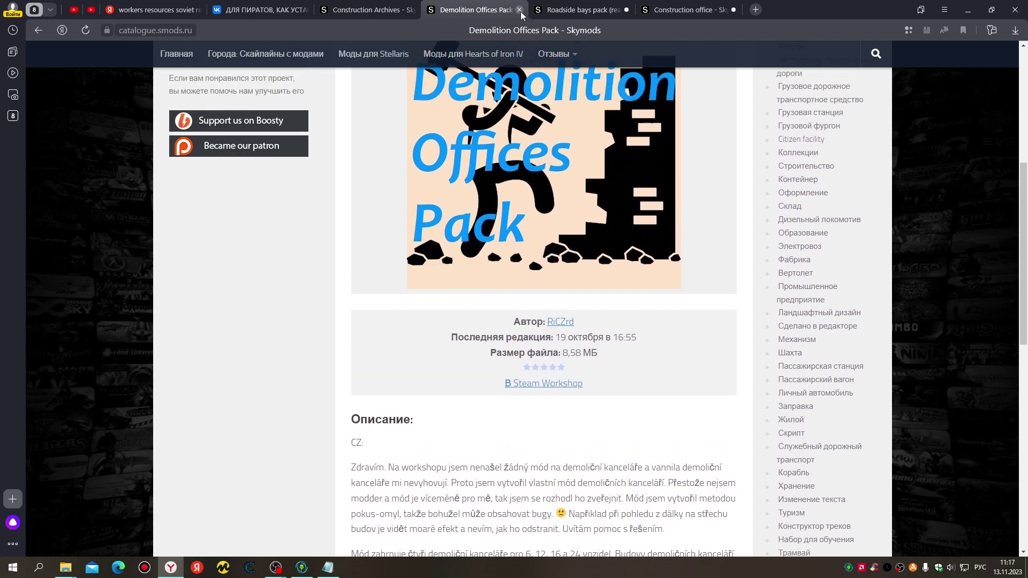
{"action": "left_click", "coordinate": [519, 10]}
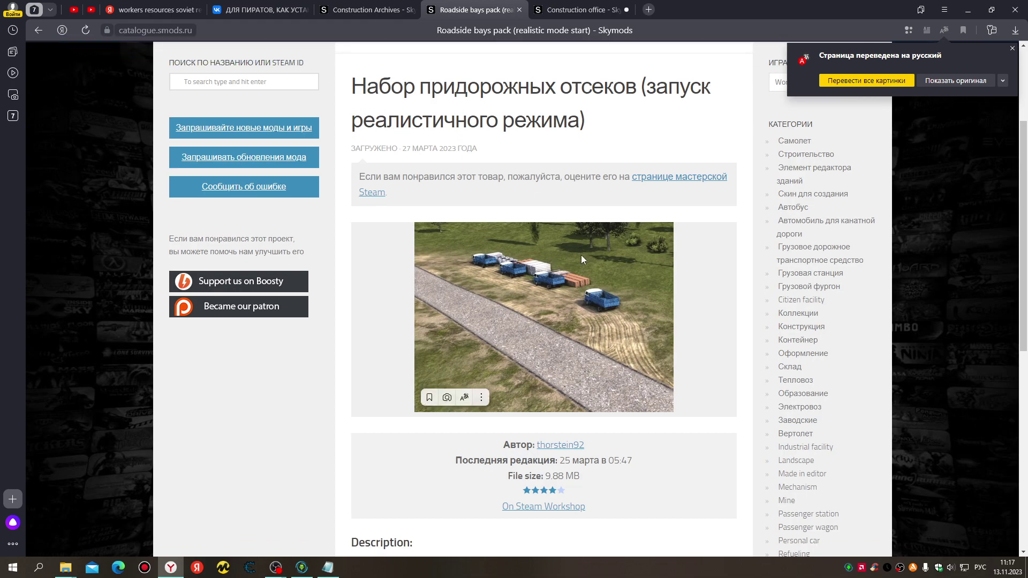
Examine the preview image, file details and introductory description of the "Roadside bays pack (realistic mode start)" mod
{"action": "scroll", "coordinate": [582, 259], "scroll_direction": "down", "scroll_amount": 3}
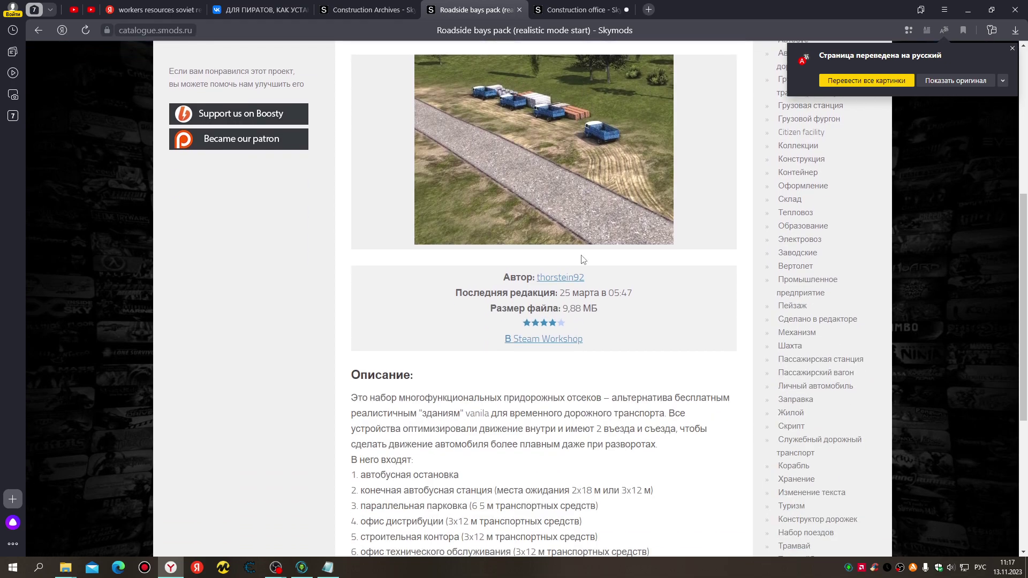
{"action": "scroll", "coordinate": [582, 257], "scroll_direction": "down", "scroll_amount": 3}
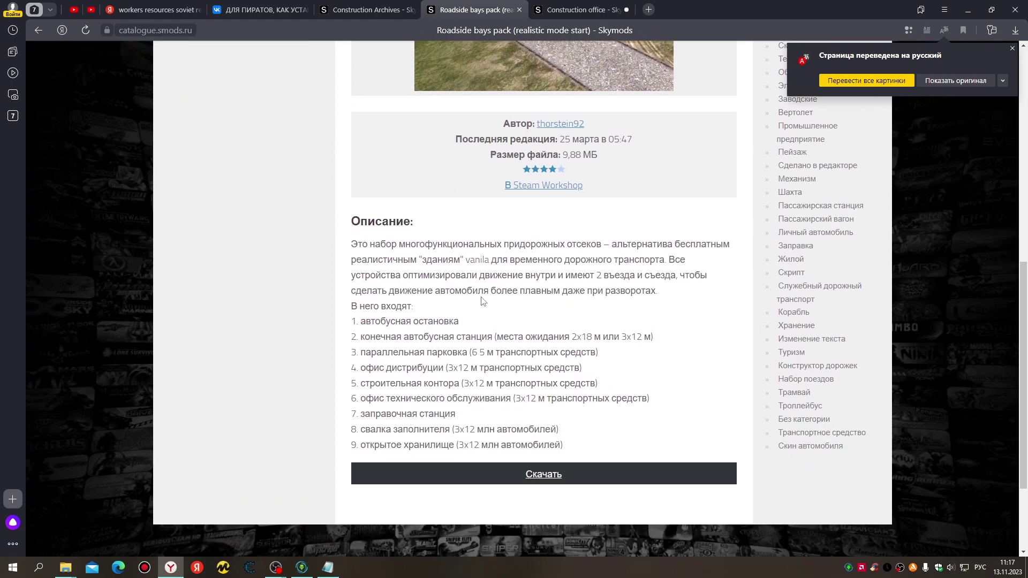
{"action": "scroll", "coordinate": [626, 245], "scroll_direction": "up", "scroll_amount": 2}
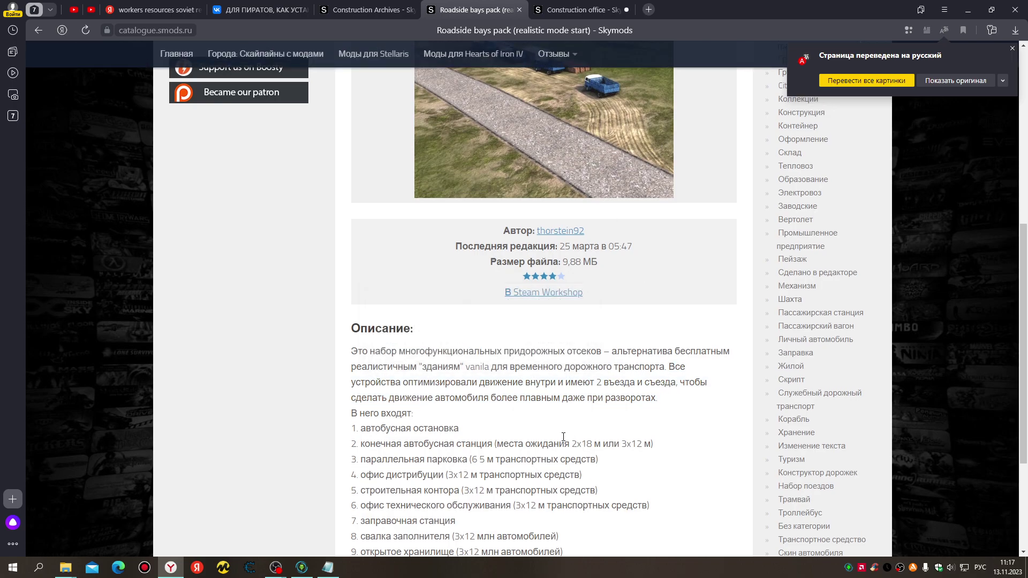
{"action": "scroll", "coordinate": [404, 392], "scroll_direction": "down", "scroll_amount": 1}
{"action": "scroll", "coordinate": [589, 375], "scroll_direction": "up", "scroll_amount": 1}
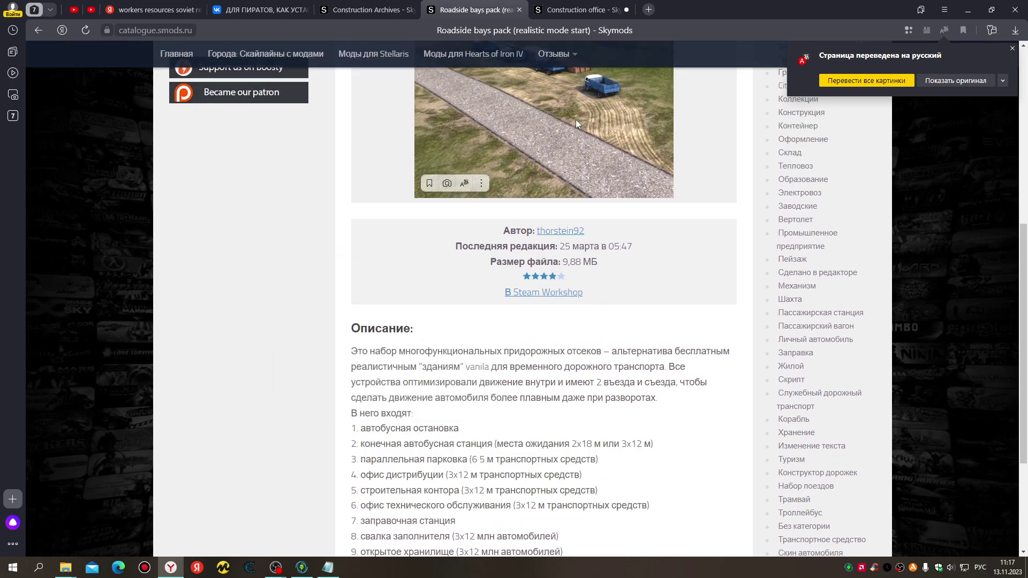
{"action": "scroll", "coordinate": [600, 377], "scroll_direction": "down", "scroll_amount": 1}
{"action": "scroll", "coordinate": [561, 204], "scroll_direction": "up", "scroll_amount": 3}
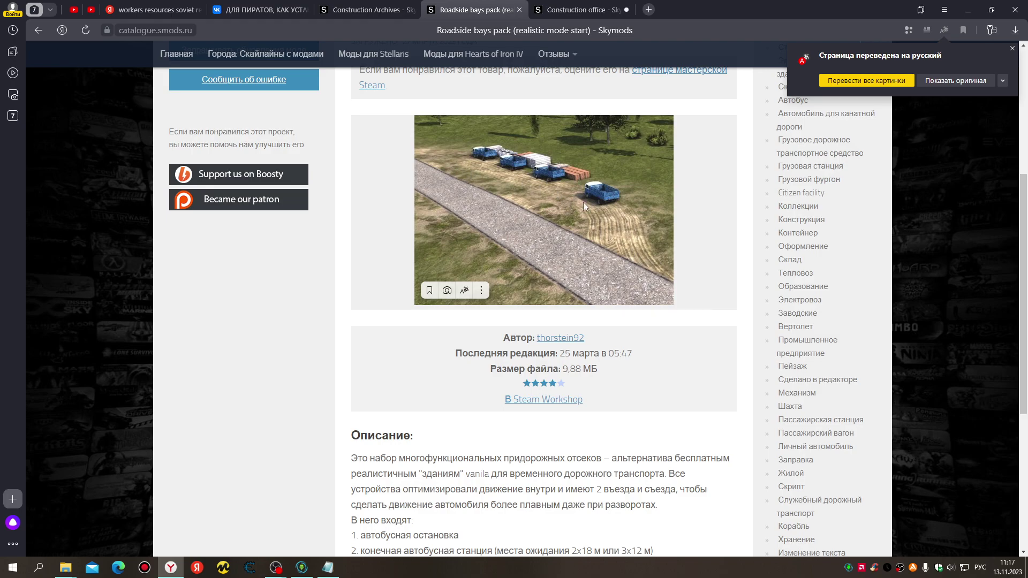
{"action": "scroll", "coordinate": [571, 214], "scroll_direction": "down", "scroll_amount": 4}
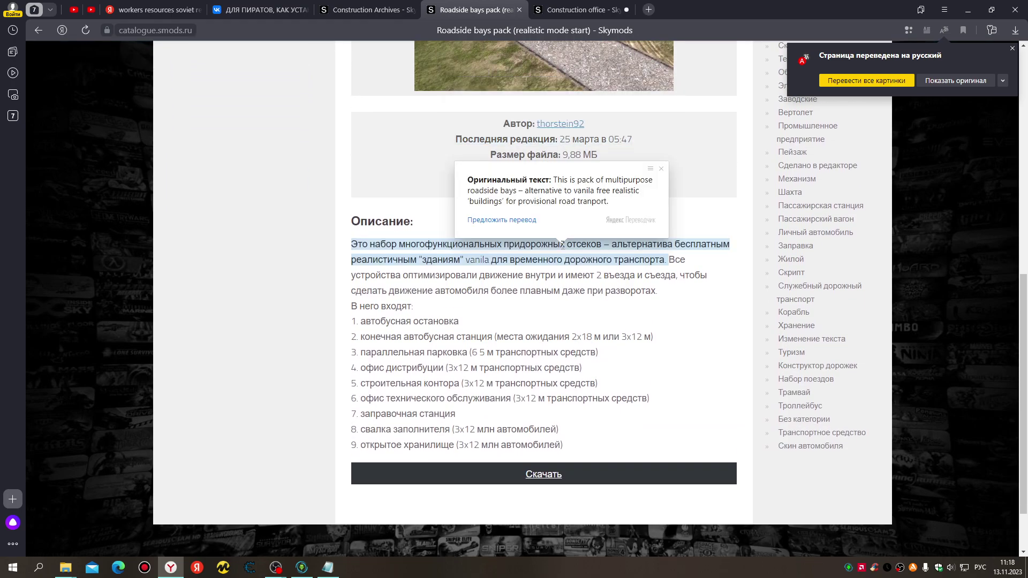
Read the list of facilities included in the roadside bays pack down to the download link, and close the mod's page
{"action": "mouse_move", "coordinate": [406, 348]}
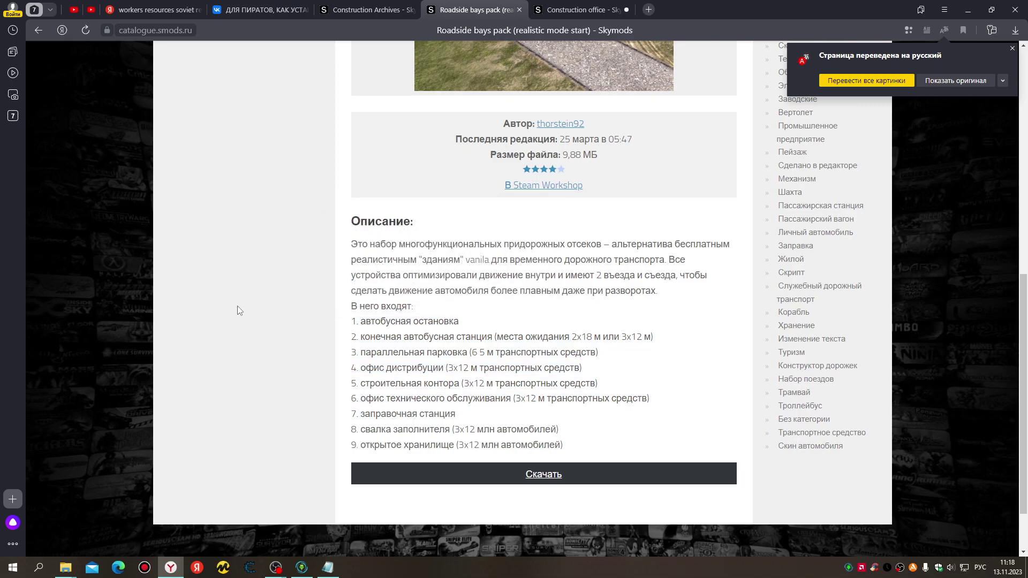
{"action": "scroll", "coordinate": [237, 310], "scroll_direction": "up", "scroll_amount": 2}
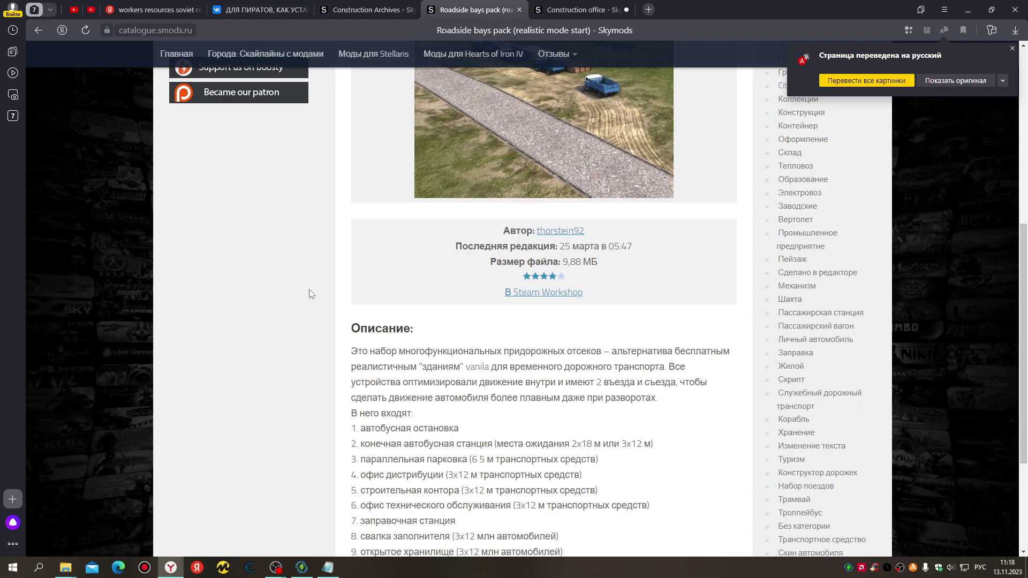
{"action": "scroll", "coordinate": [282, 336], "scroll_direction": "down", "scroll_amount": 2}
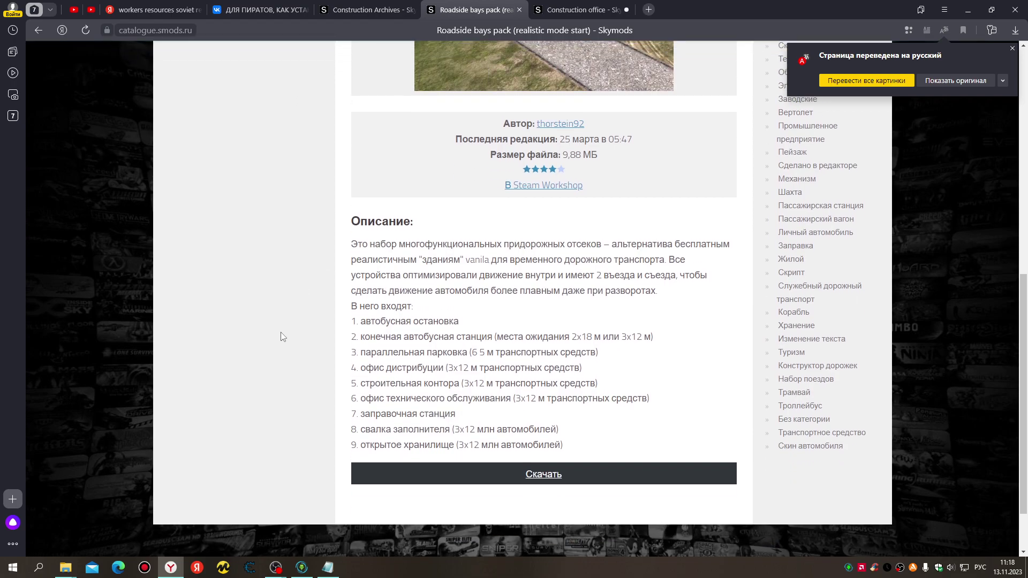
{"action": "scroll", "coordinate": [283, 336], "scroll_direction": "down", "scroll_amount": 2}
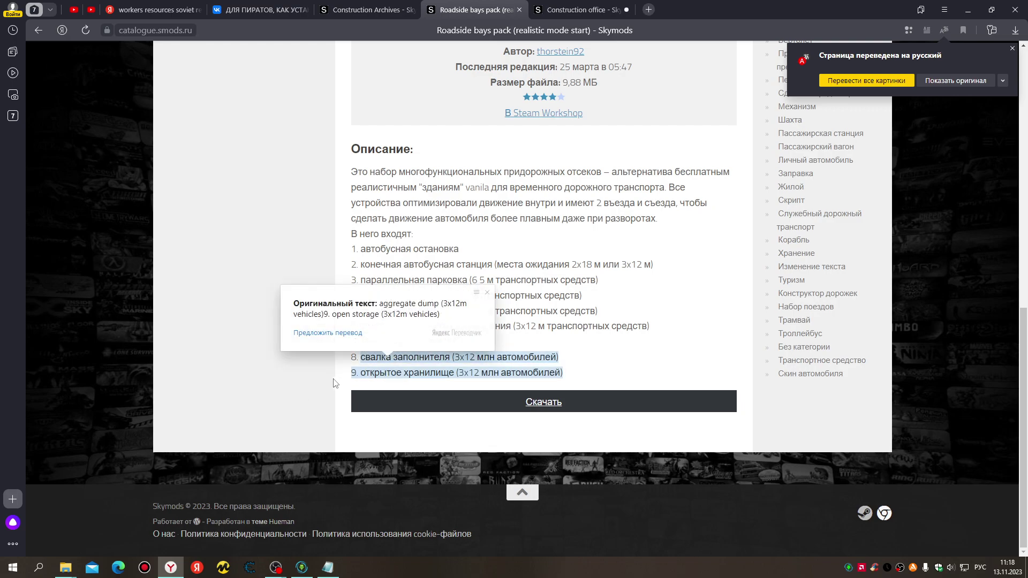
{"action": "scroll", "coordinate": [323, 381], "scroll_direction": "up", "scroll_amount": 1}
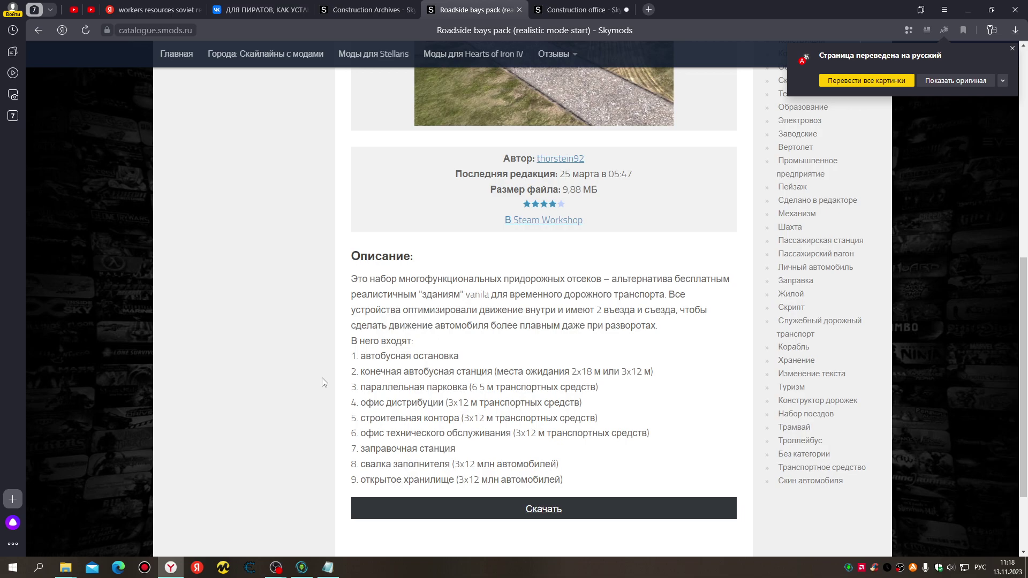
{"action": "scroll", "coordinate": [322, 378], "scroll_direction": "up", "scroll_amount": 7}
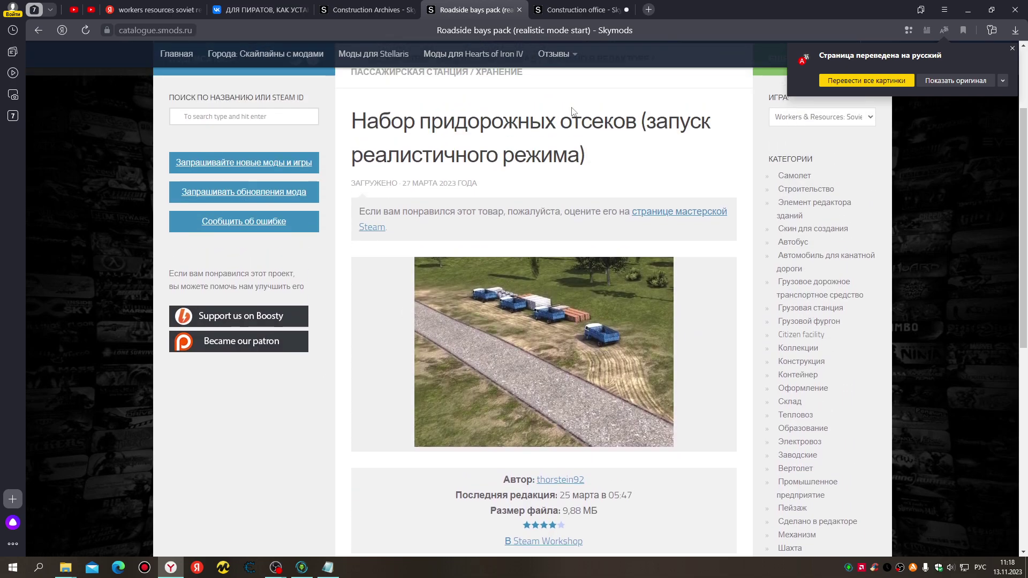
{"action": "left_click", "coordinate": [519, 10]}
Read the "Construction office" mod's description, compare it with the preview image, and close the mod's page
{"action": "scroll", "coordinate": [657, 303], "scroll_direction": "down", "scroll_amount": 9}
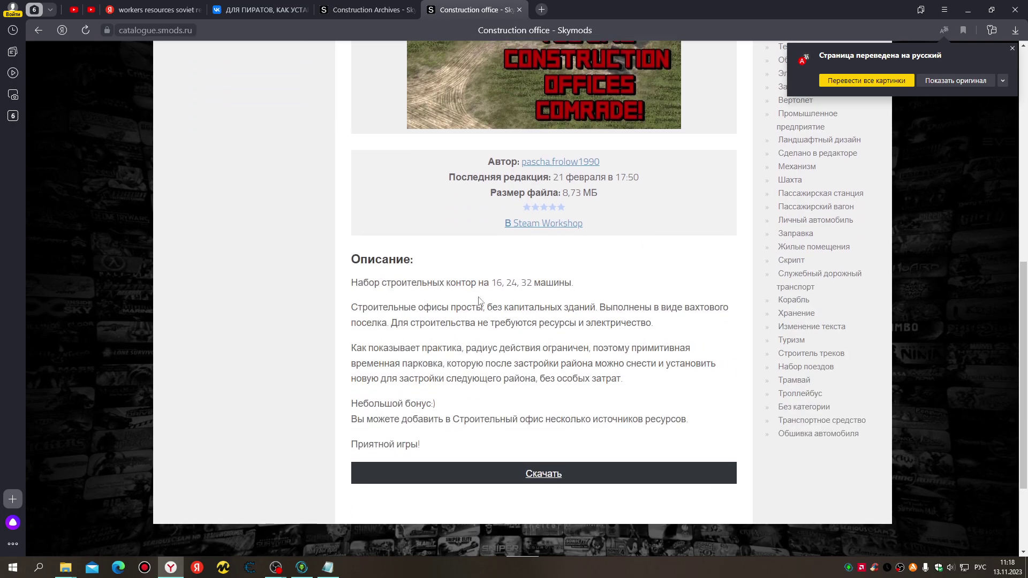
{"action": "scroll", "coordinate": [478, 298], "scroll_direction": "up", "scroll_amount": 4}
{"action": "scroll", "coordinate": [478, 298], "scroll_direction": "down", "scroll_amount": 4}
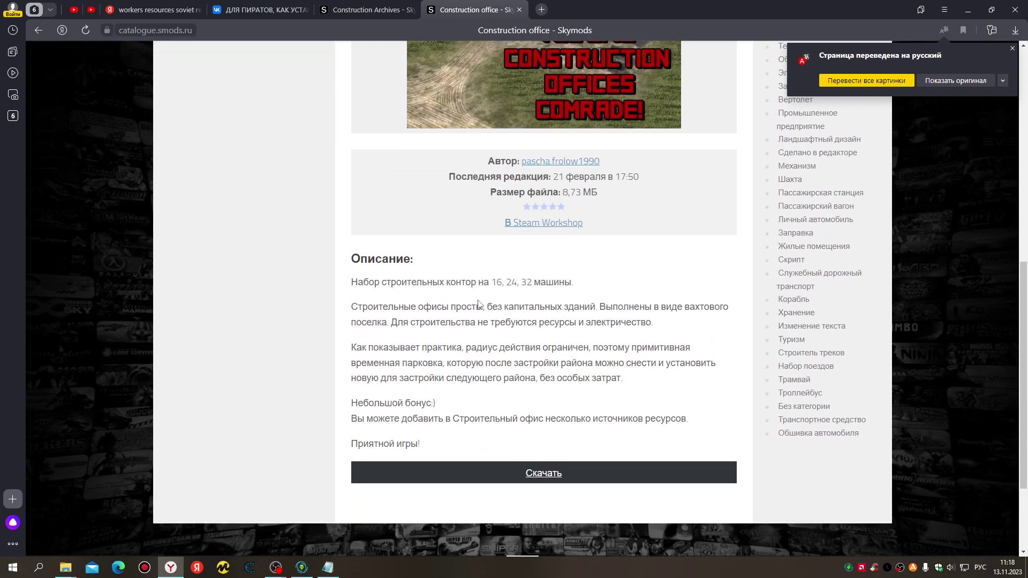
{"action": "scroll", "coordinate": [478, 304], "scroll_direction": "up", "scroll_amount": 4}
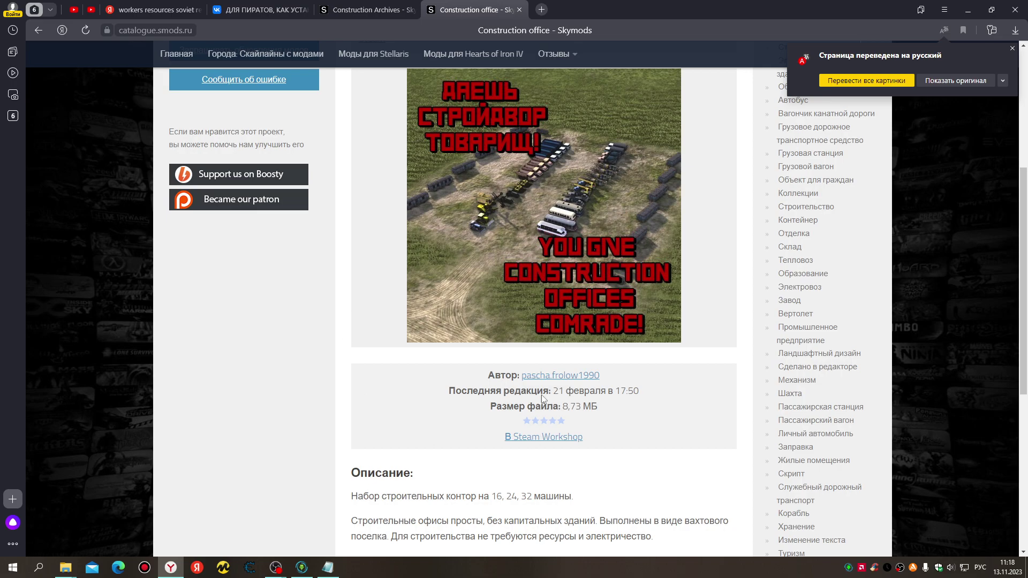
{"action": "scroll", "coordinate": [525, 215], "scroll_direction": "down", "scroll_amount": 2}
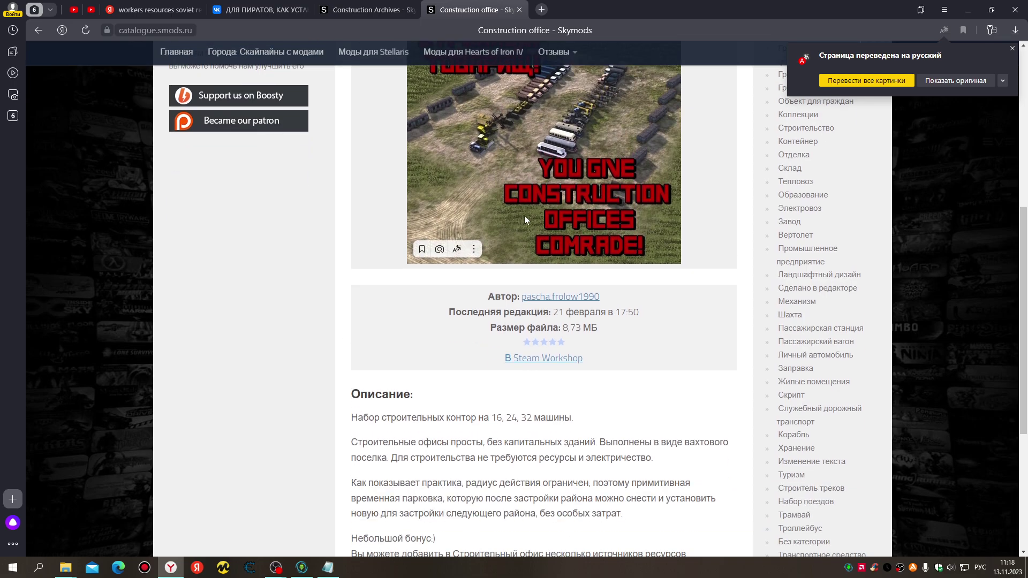
{"action": "scroll", "coordinate": [522, 220], "scroll_direction": "up", "scroll_amount": 3}
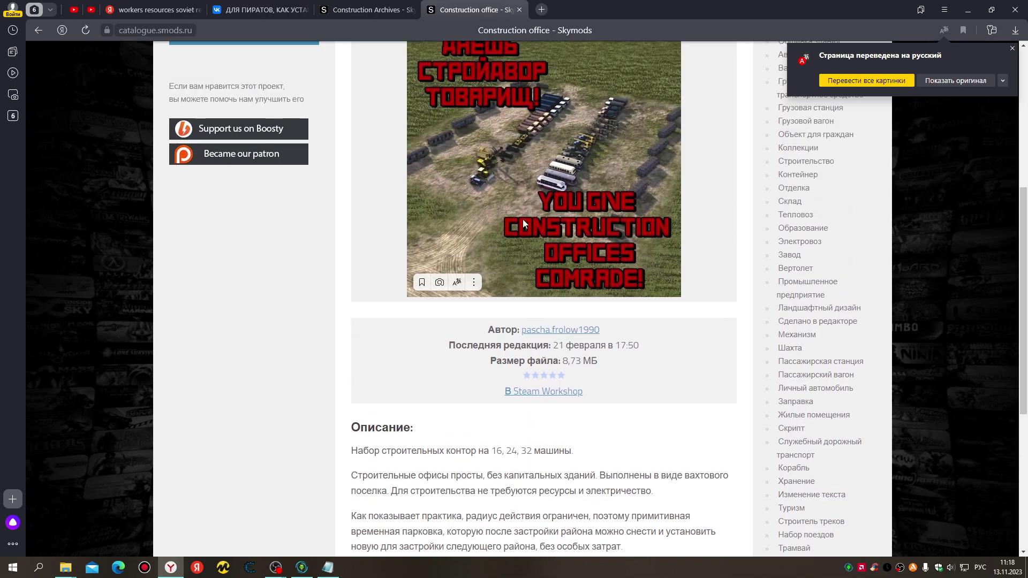
{"action": "scroll", "coordinate": [521, 226], "scroll_direction": "down", "scroll_amount": 2}
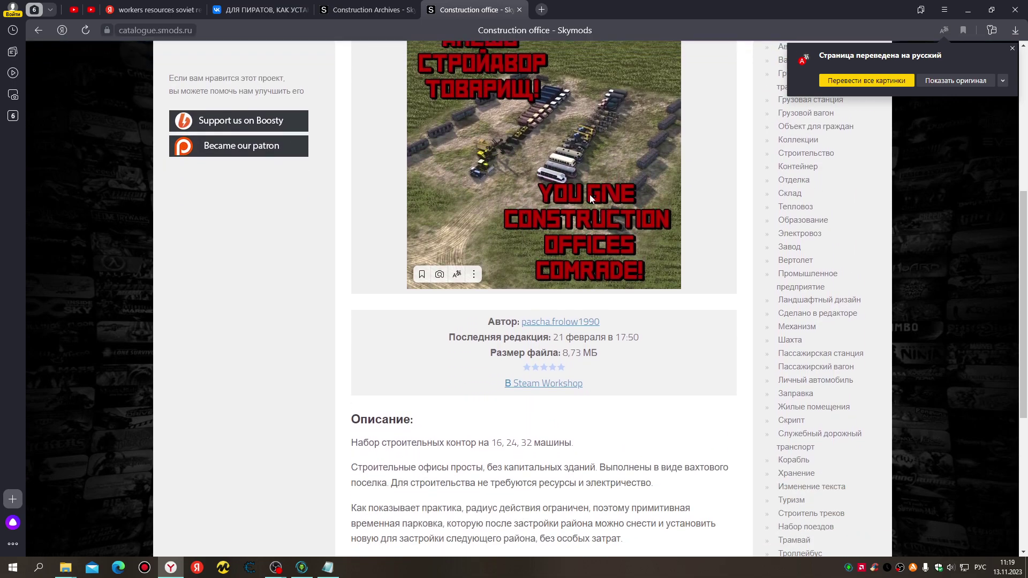
{"action": "scroll", "coordinate": [588, 191], "scroll_direction": "down", "scroll_amount": 4}
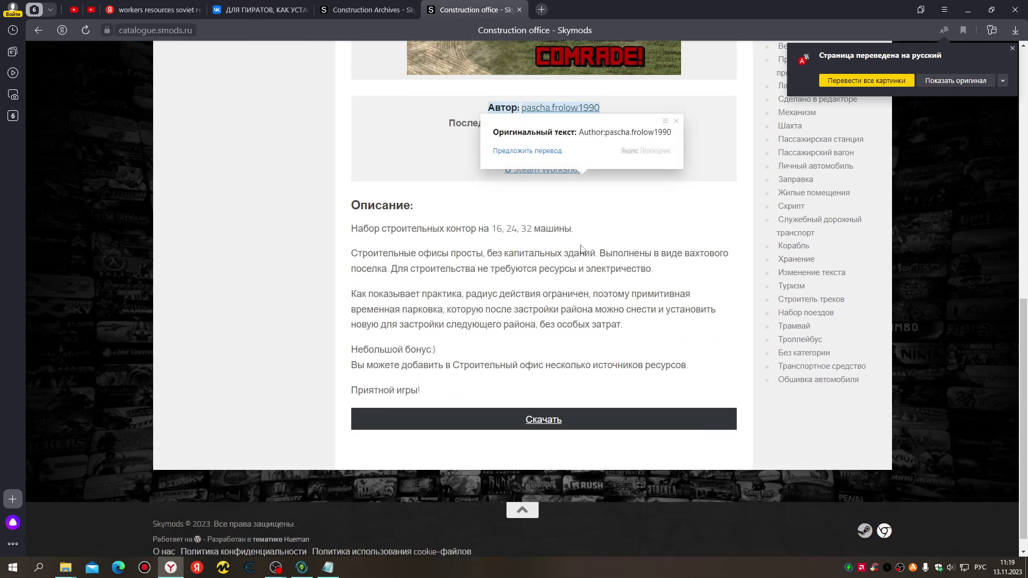
{"action": "scroll", "coordinate": [578, 248], "scroll_direction": "up", "scroll_amount": 2}
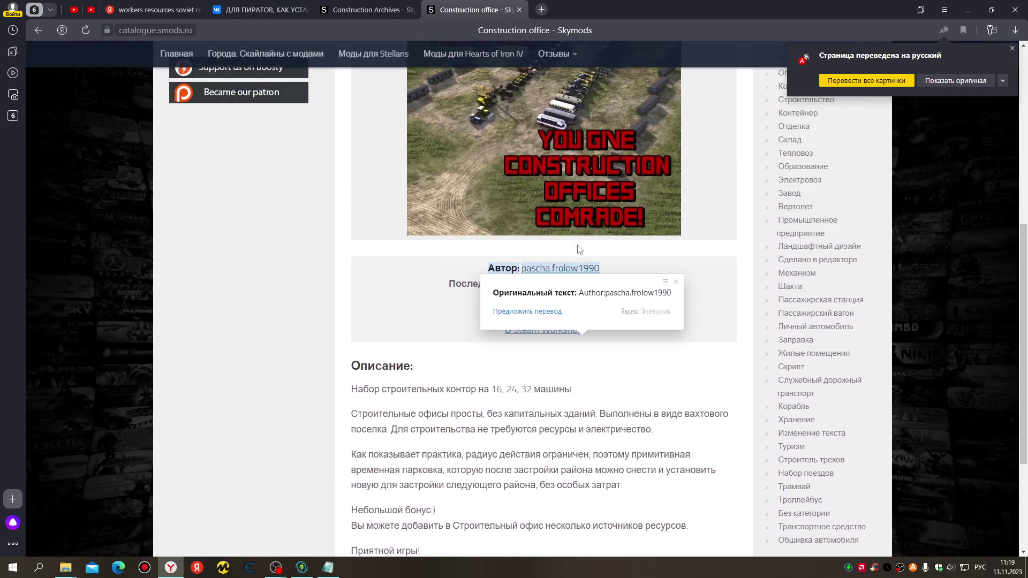
{"action": "scroll", "coordinate": [548, 258], "scroll_direction": "up", "scroll_amount": 3}
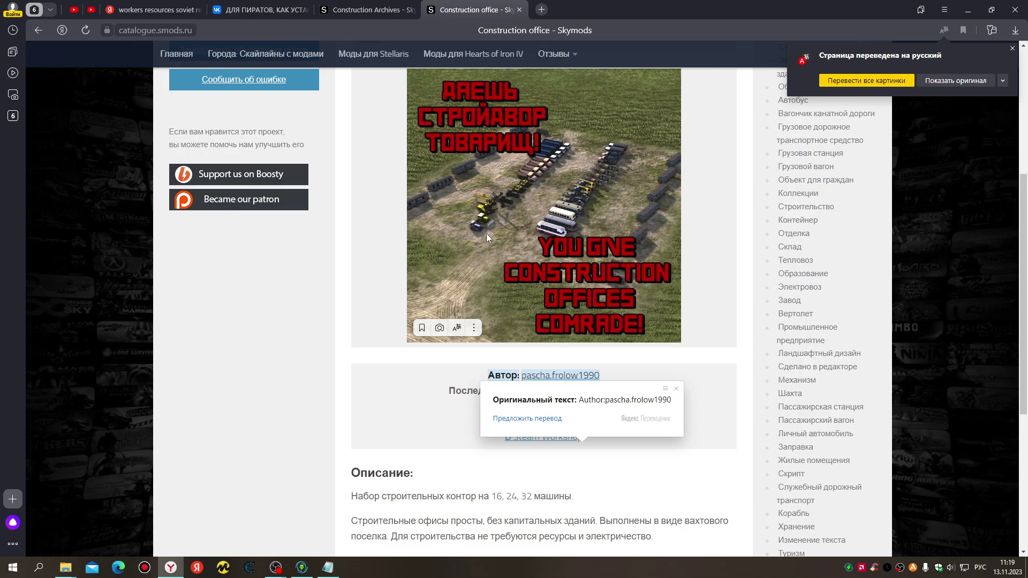
{"action": "left_click", "coordinate": [518, 9]}
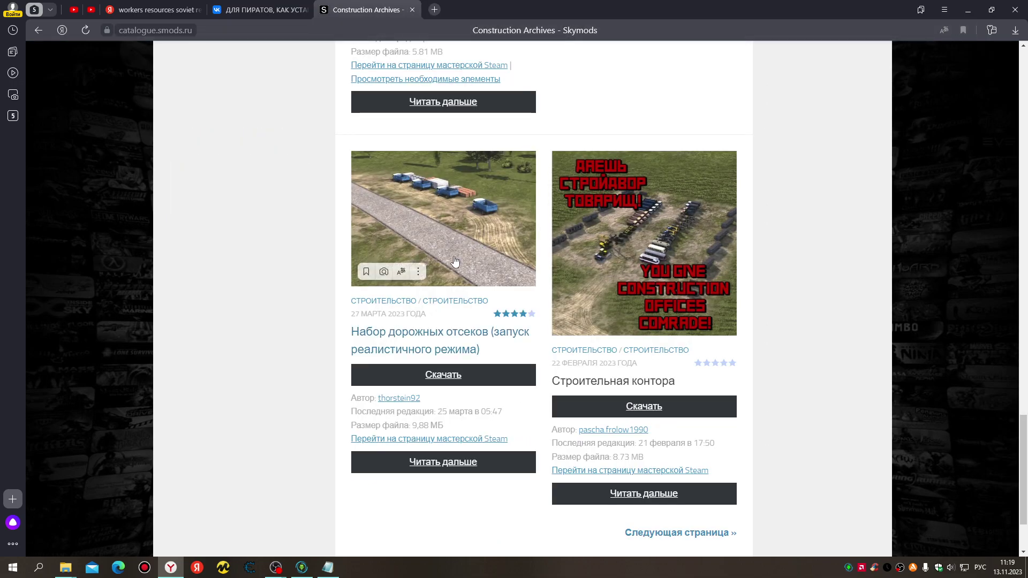
Go back up the Construction category listing to its first mods and the list of categories
{"action": "scroll", "coordinate": [436, 268], "scroll_direction": "down", "scroll_amount": 2}
{"action": "scroll", "coordinate": [663, 349], "scroll_direction": "up", "scroll_amount": 10}
{"action": "scroll", "coordinate": [669, 349], "scroll_direction": "up", "scroll_amount": 10}
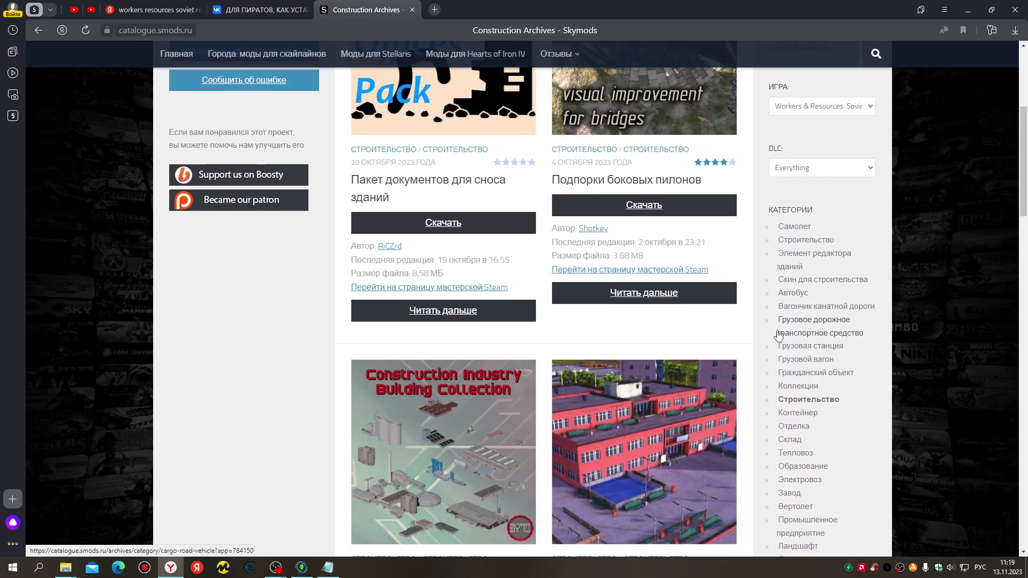
{"action": "mouse_move", "coordinate": [779, 333]}
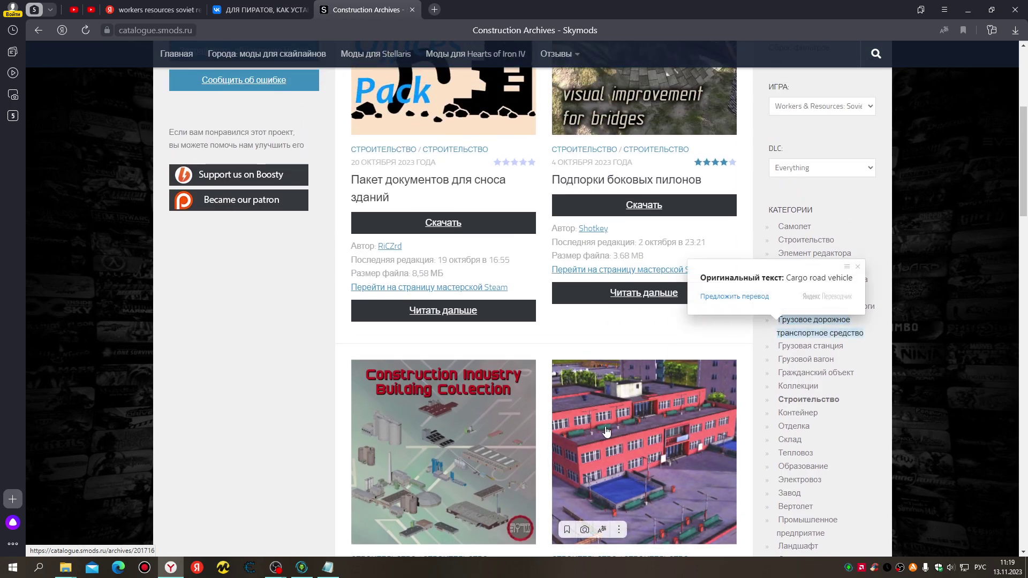
Show the steam_id.ini file in Notepad, minimize it, and return to the Construction category's mod listing in the browser
{"action": "left_click", "coordinate": [328, 568]}
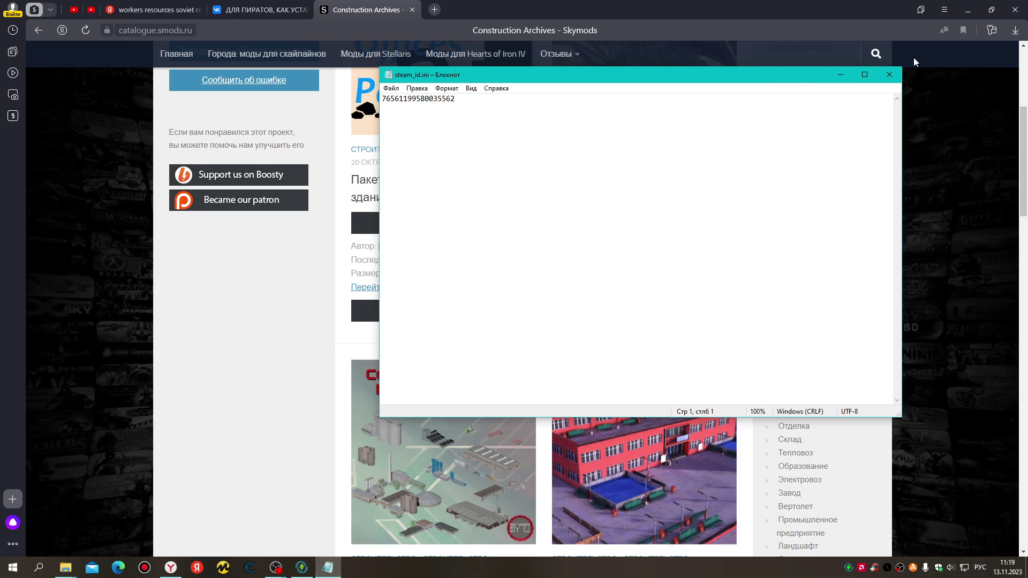
{"action": "left_click", "coordinate": [840, 74]}
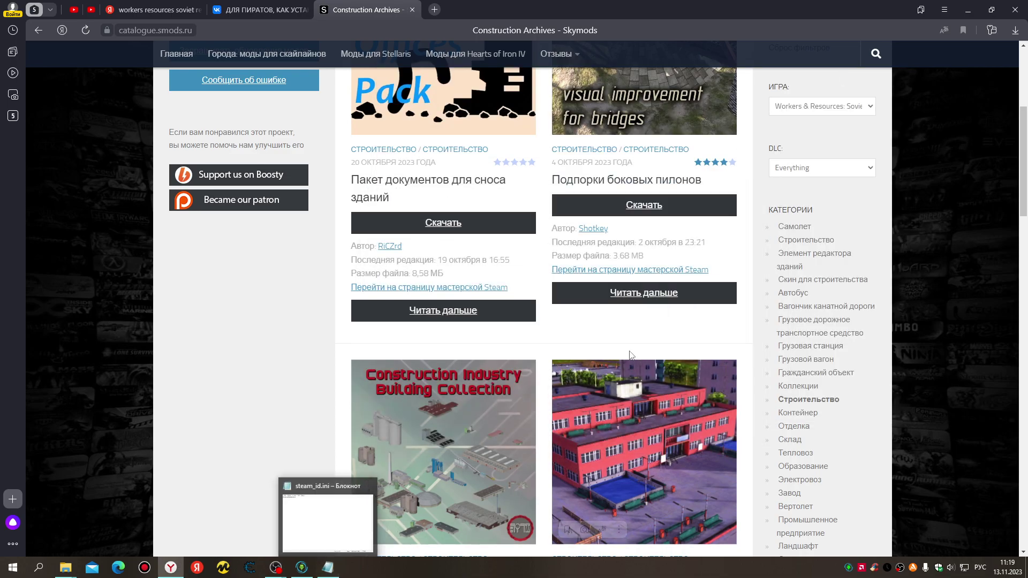
{"action": "scroll", "coordinate": [631, 362], "scroll_direction": "down", "scroll_amount": 4}
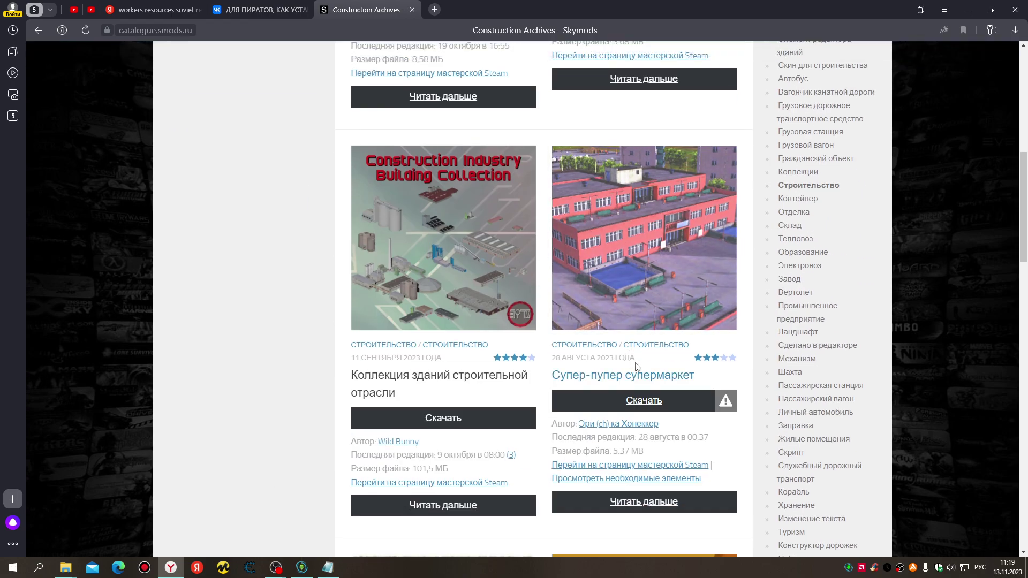
Look through the remaining mods in the Construction category's listing, and open the Tram category
{"action": "scroll", "coordinate": [631, 363], "scroll_direction": "down", "scroll_amount": 5}
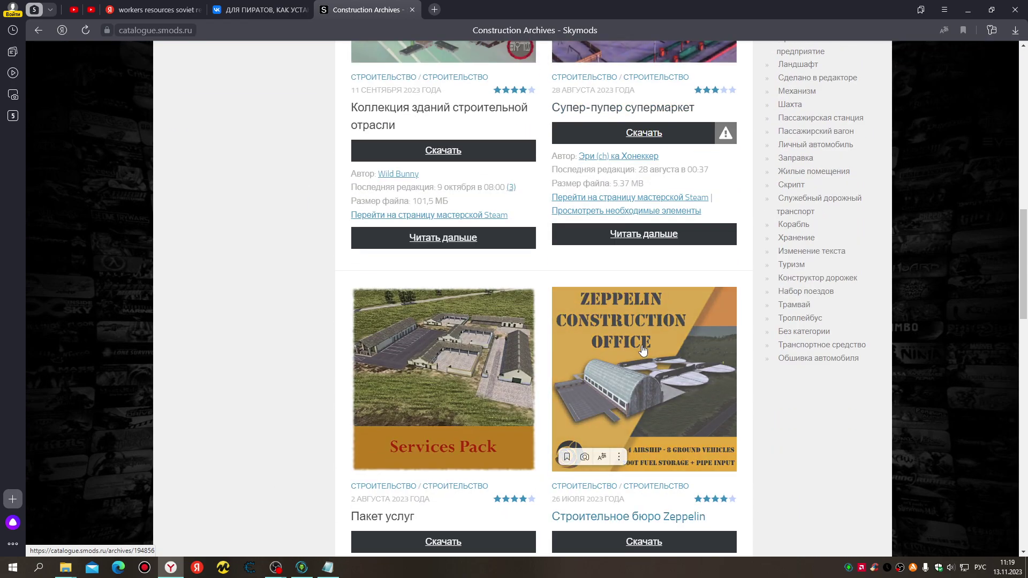
{"action": "scroll", "coordinate": [643, 349], "scroll_direction": "down", "scroll_amount": 5}
{"action": "scroll", "coordinate": [642, 349], "scroll_direction": "down", "scroll_amount": 3}
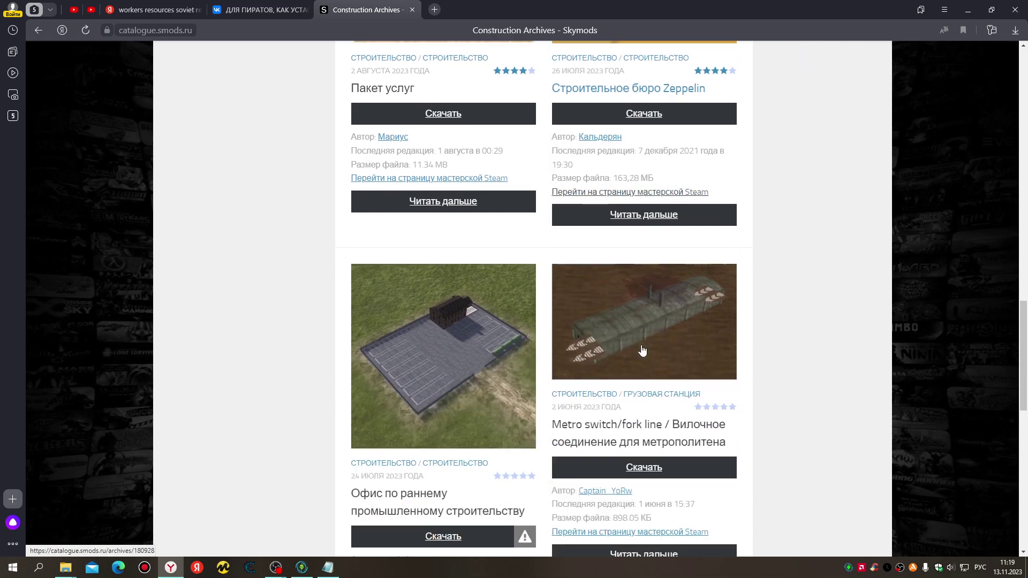
{"action": "scroll", "coordinate": [642, 349], "scroll_direction": "down", "scroll_amount": 2}
{"action": "scroll", "coordinate": [641, 345], "scroll_direction": "up", "scroll_amount": 10}
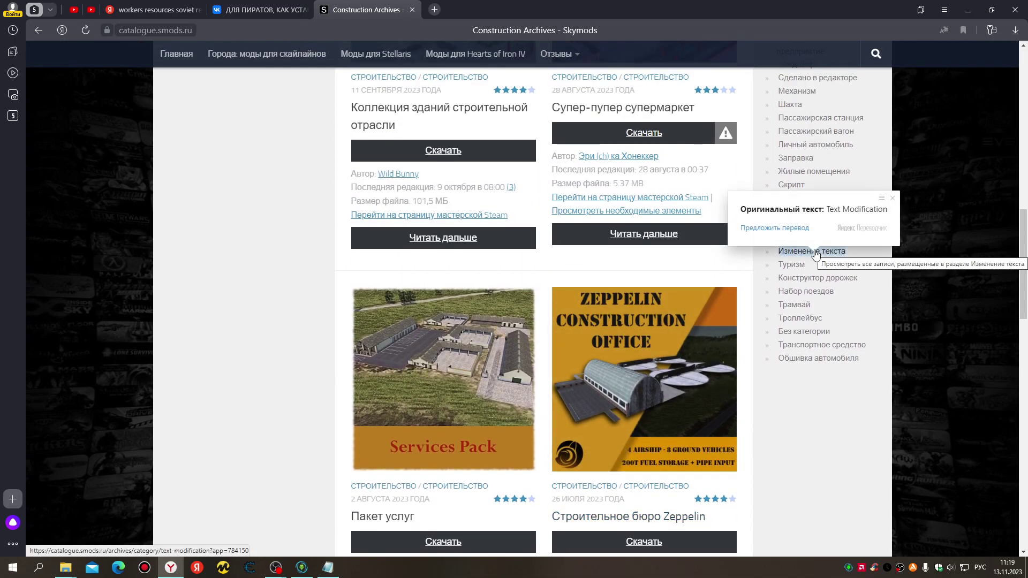
{"action": "mouse_move", "coordinate": [808, 278]}
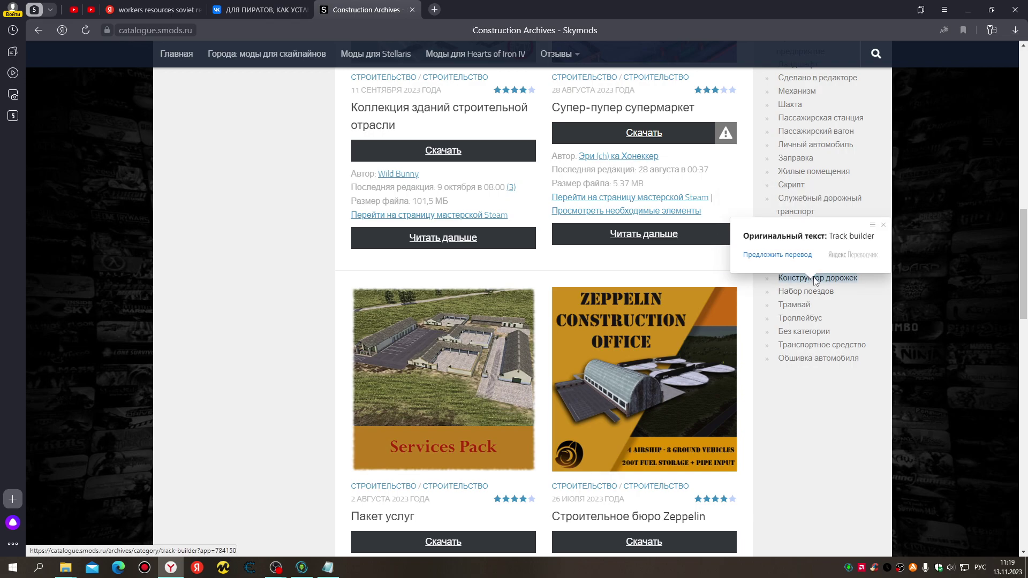
{"action": "left_click", "coordinate": [795, 309]}
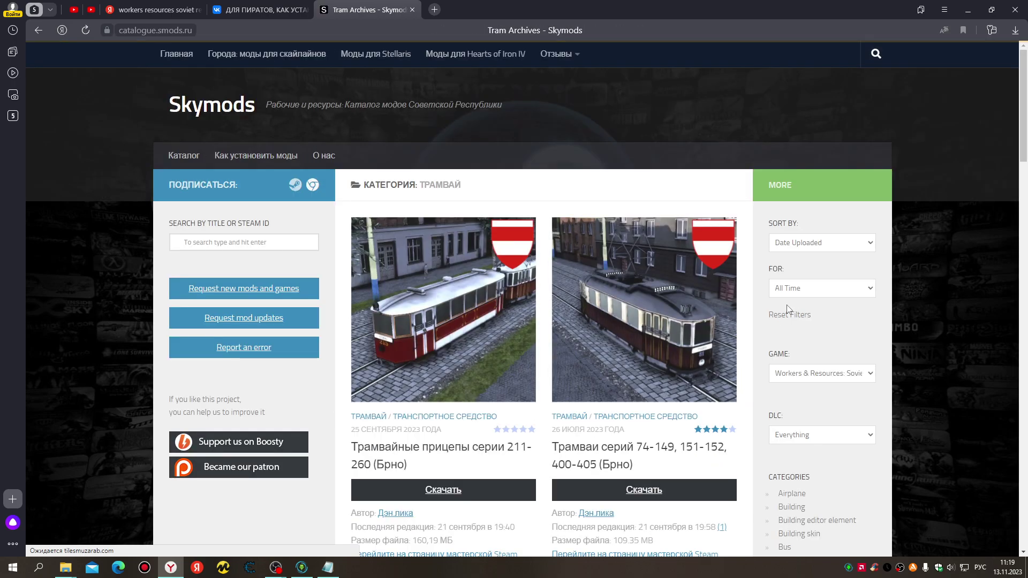
Examine the tram mods on the Tram category's first page down to its end, and open page 2
{"action": "scroll", "coordinate": [581, 238], "scroll_direction": "down", "scroll_amount": 3}
{"action": "scroll", "coordinate": [580, 239], "scroll_direction": "down", "scroll_amount": 3}
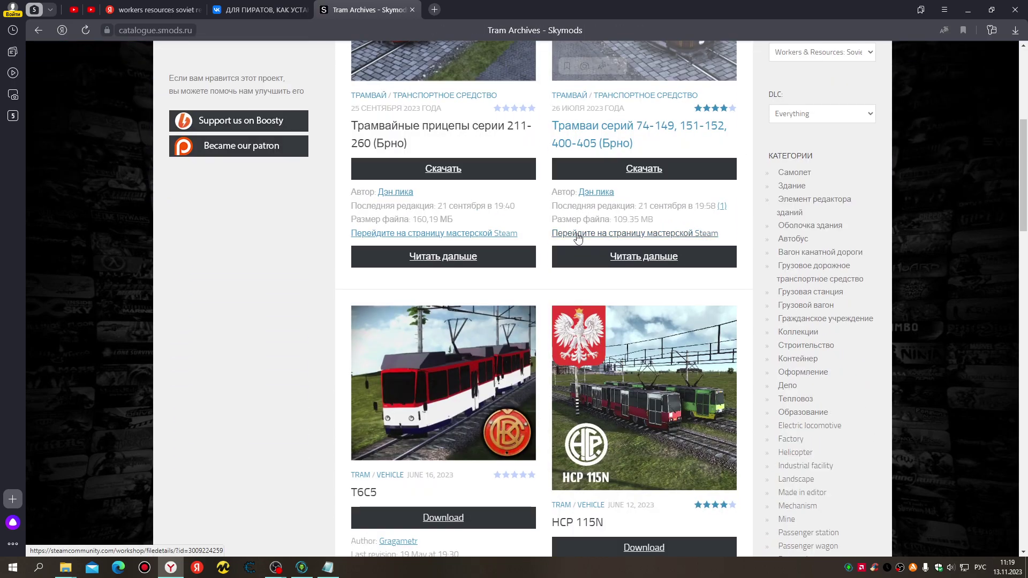
{"action": "scroll", "coordinate": [578, 239], "scroll_direction": "down", "scroll_amount": 4}
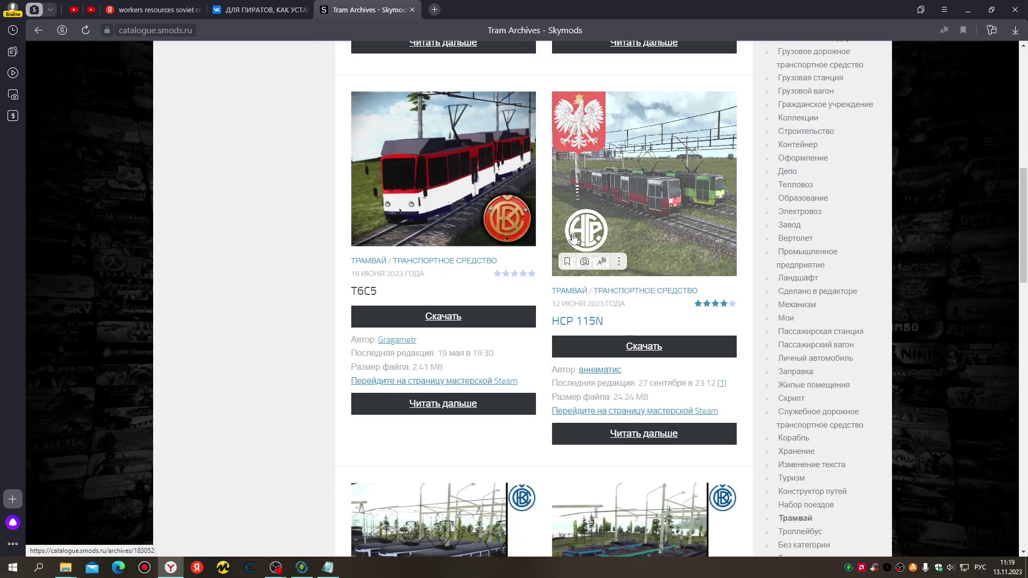
{"action": "scroll", "coordinate": [509, 250], "scroll_direction": "down", "scroll_amount": 1}
{"action": "scroll", "coordinate": [509, 250], "scroll_direction": "down", "scroll_amount": 6}
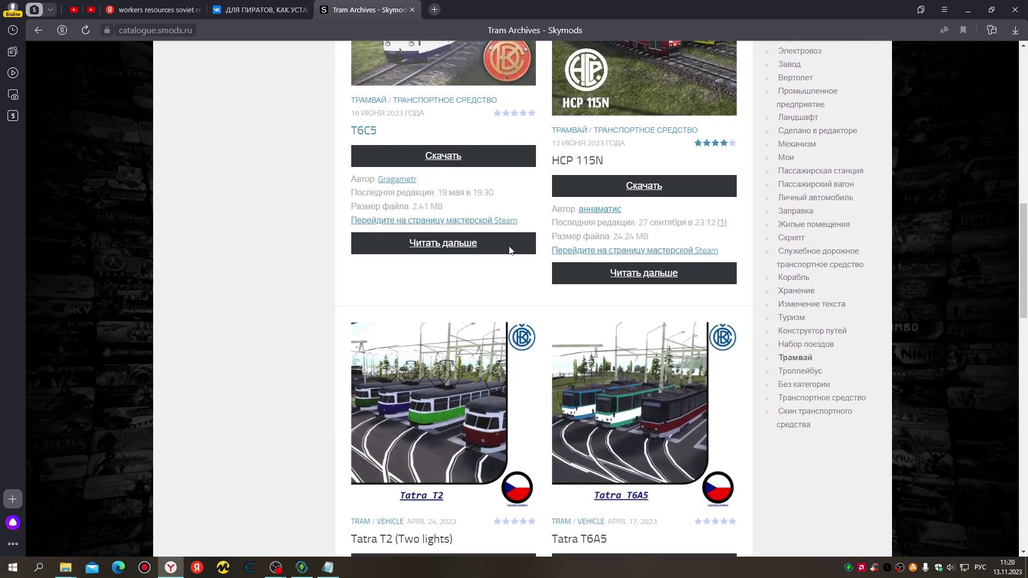
{"action": "scroll", "coordinate": [509, 250], "scroll_direction": "down", "scroll_amount": 3}
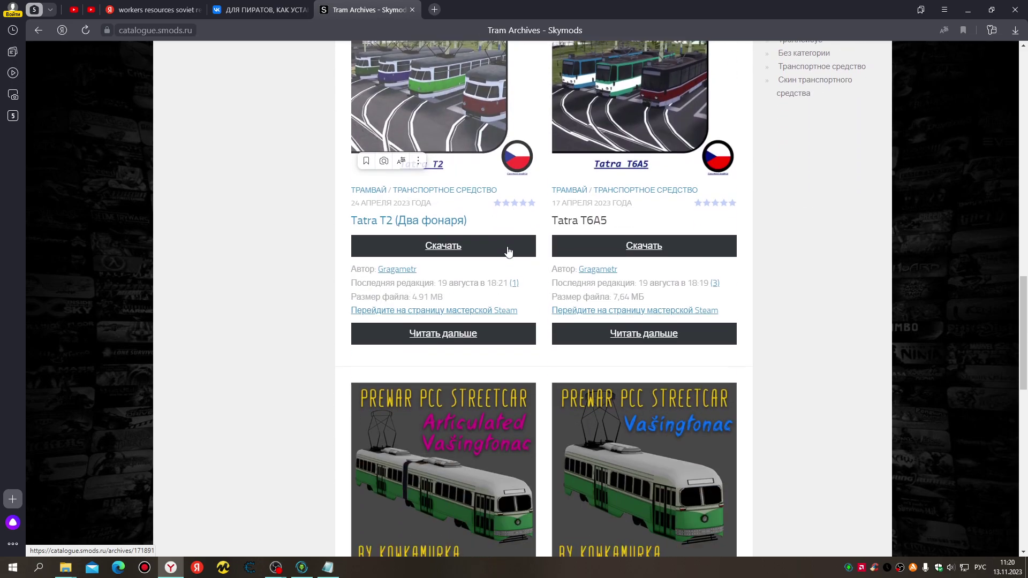
{"action": "scroll", "coordinate": [509, 252], "scroll_direction": "up", "scroll_amount": 9}
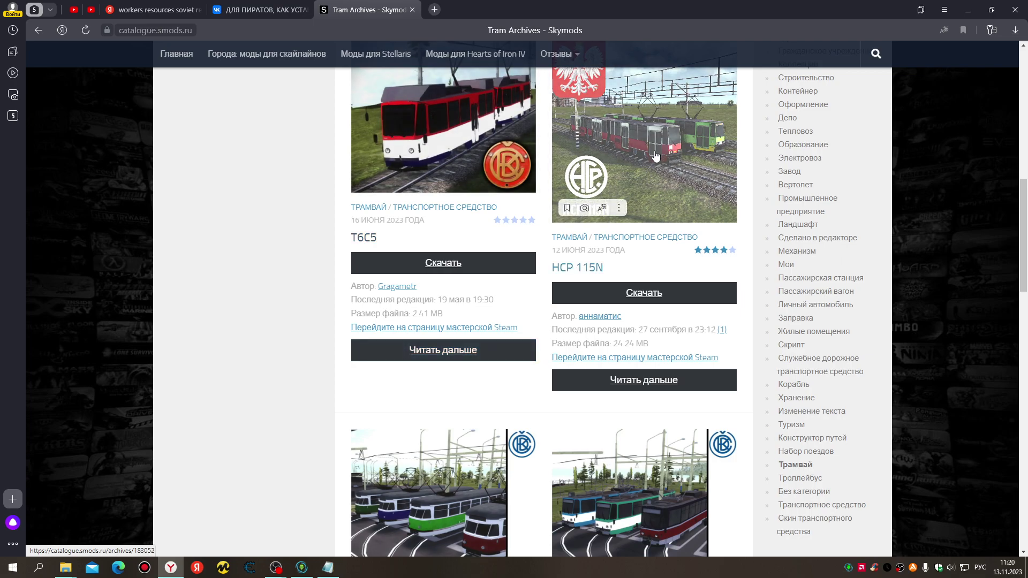
{"action": "scroll", "coordinate": [656, 244], "scroll_direction": "down", "scroll_amount": 5}
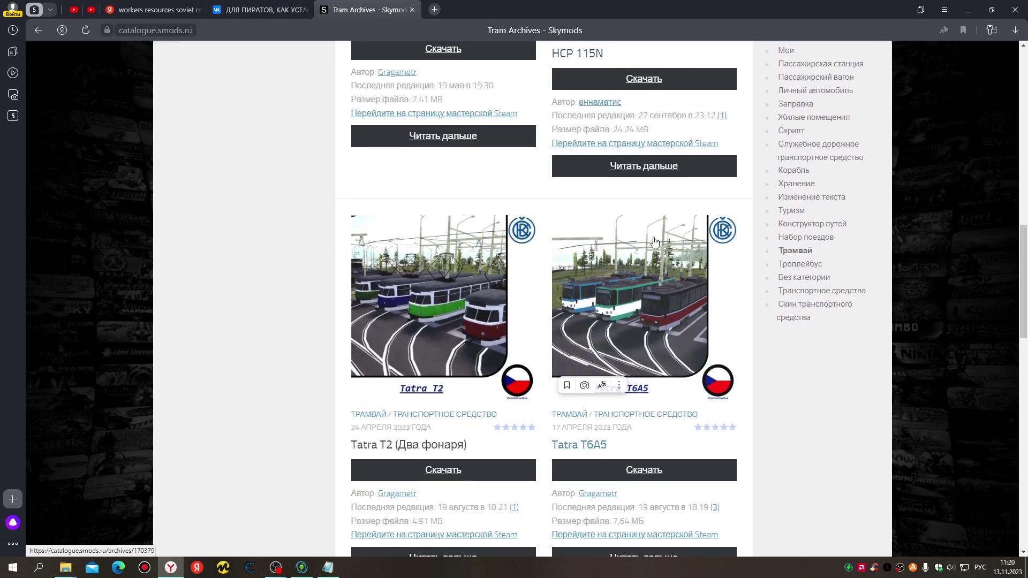
{"action": "scroll", "coordinate": [653, 242], "scroll_direction": "down", "scroll_amount": 8}
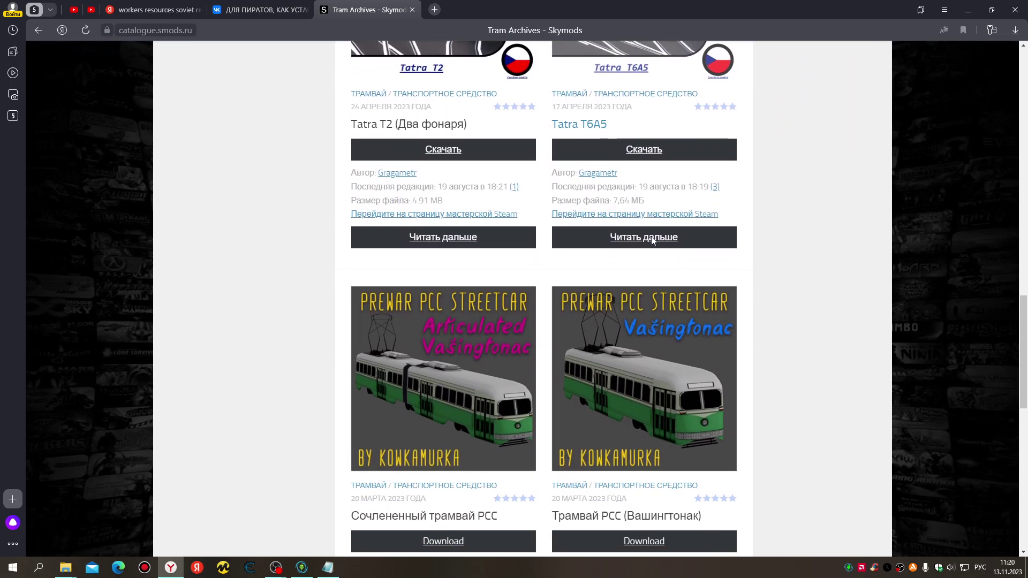
{"action": "scroll", "coordinate": [651, 242], "scroll_direction": "down", "scroll_amount": 10}
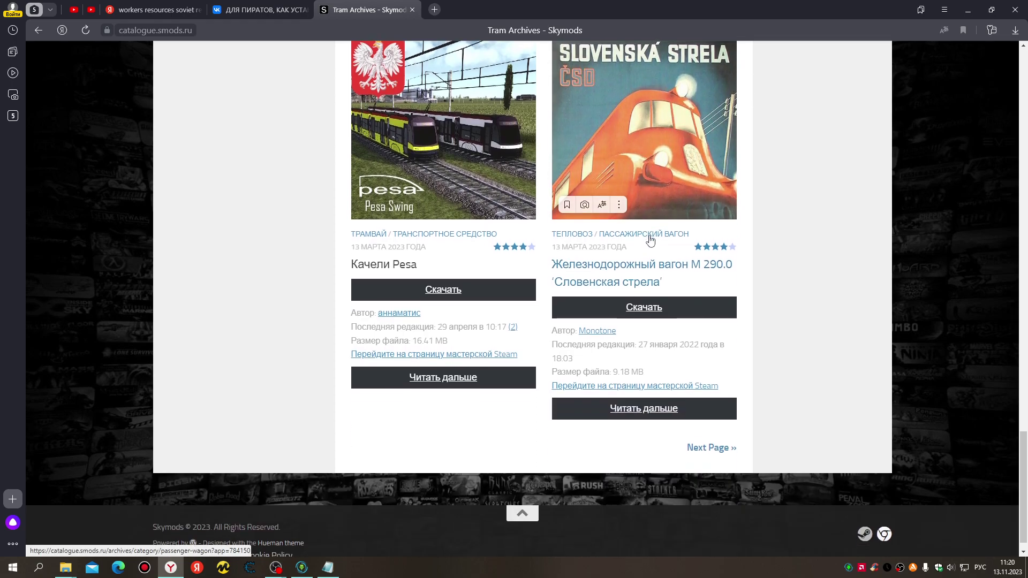
{"action": "left_click", "coordinate": [679, 426]}
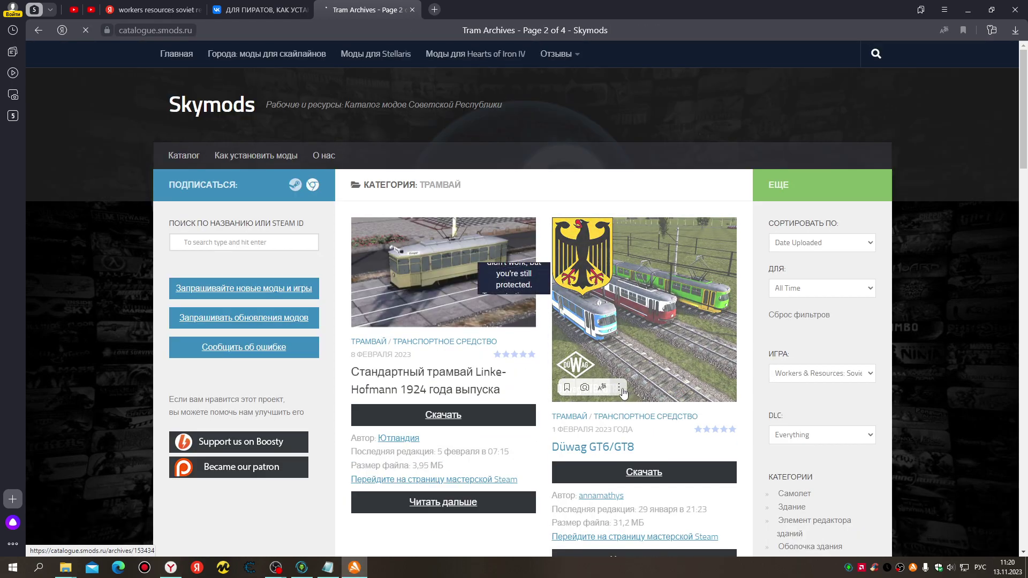
Look over the first tram mods on page 2 and close the antivirus pop-up covering the listing
{"action": "scroll", "coordinate": [470, 400], "scroll_direction": "down", "scroll_amount": 4}
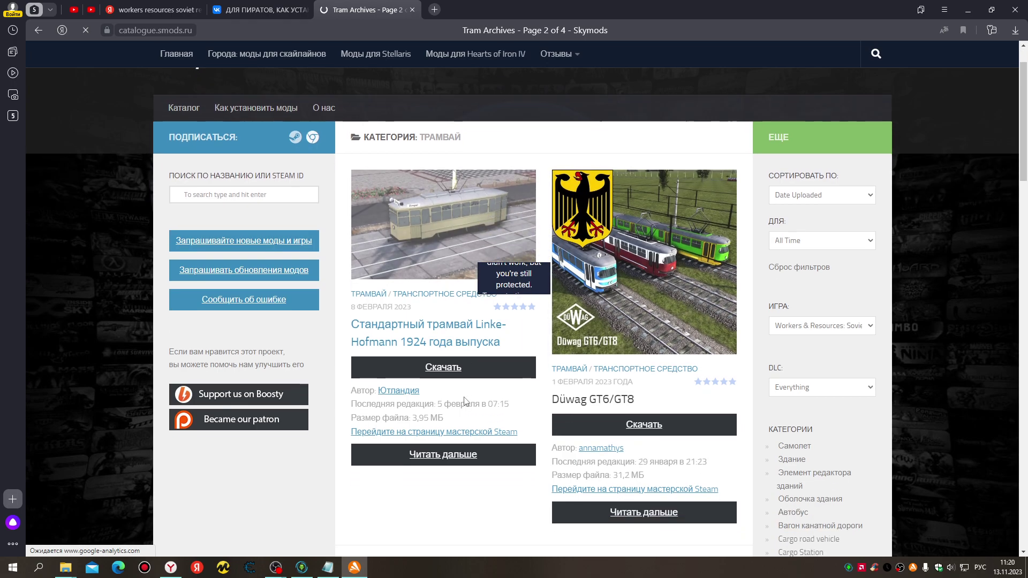
{"action": "scroll", "coordinate": [465, 401], "scroll_direction": "down", "scroll_amount": 3}
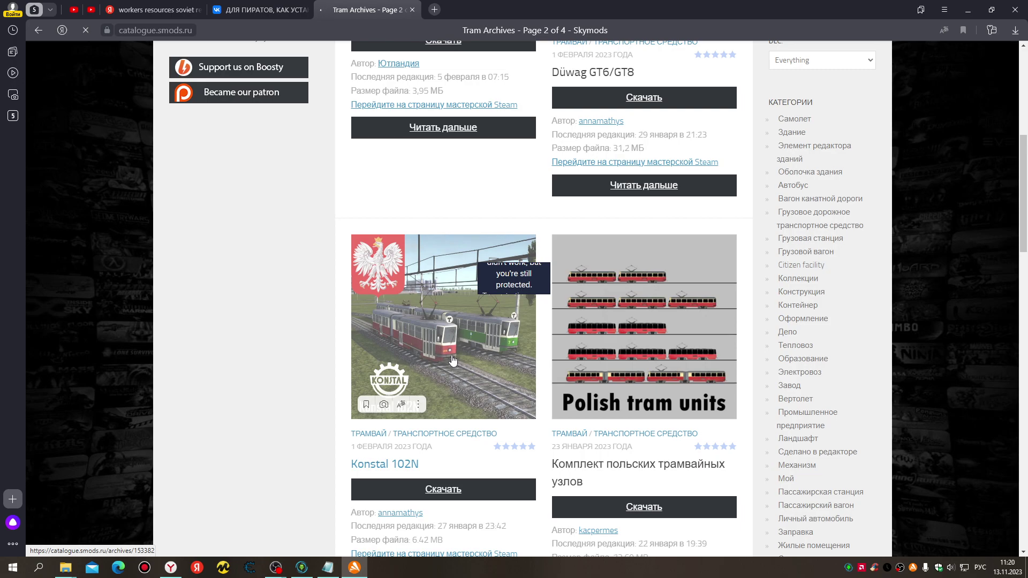
{"action": "scroll", "coordinate": [452, 360], "scroll_direction": "down", "scroll_amount": 2}
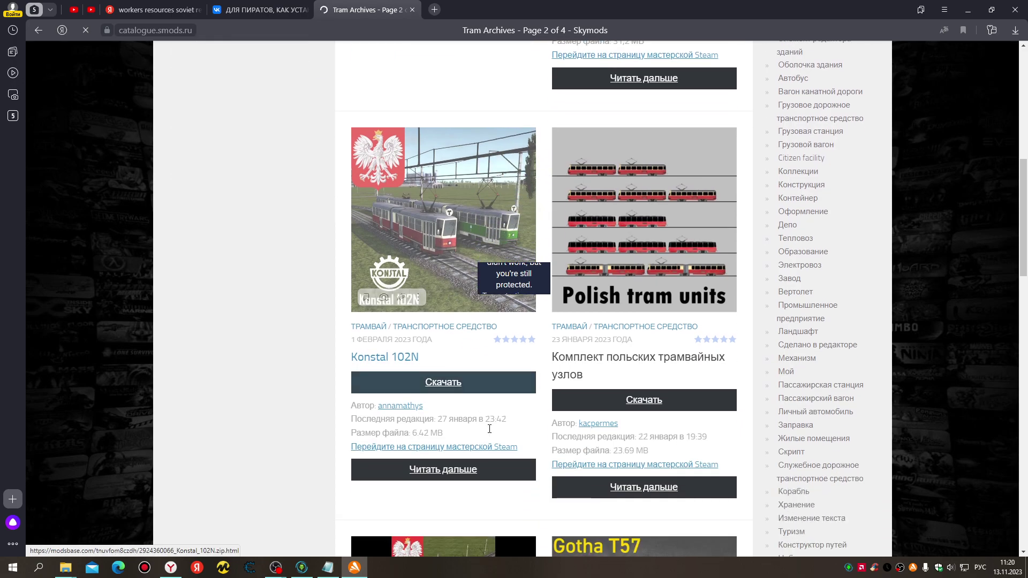
{"action": "right_click", "coordinate": [354, 567]}
{"action": "left_click", "coordinate": [338, 545]}
{"action": "scroll", "coordinate": [492, 417], "scroll_direction": "down", "scroll_amount": 2}
{"action": "scroll", "coordinate": [493, 417], "scroll_direction": "down", "scroll_amount": 3}
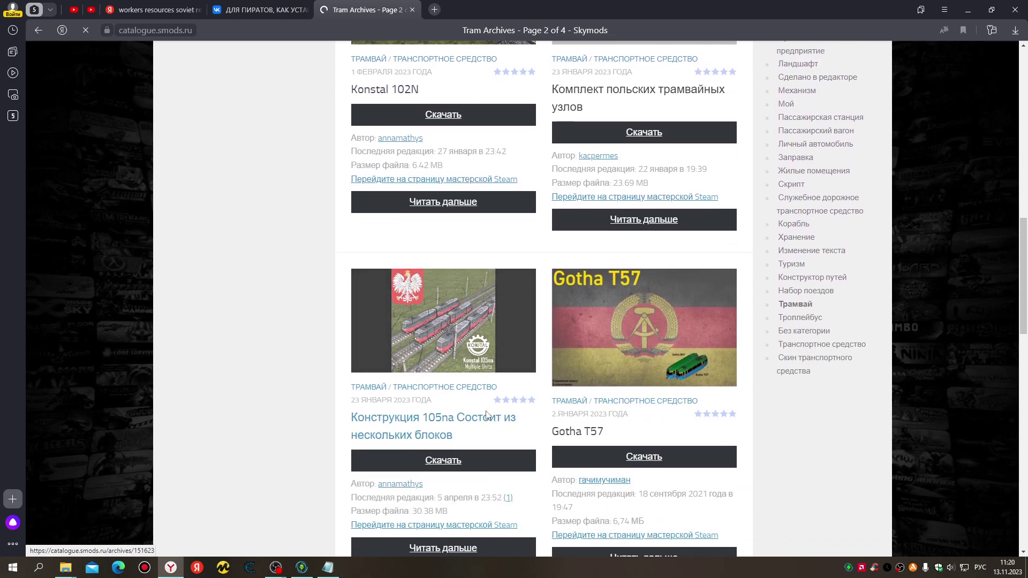
Review the tram mods on page 2 from the Linke-Hofmann tram to the end, and open page 3
{"action": "scroll", "coordinate": [487, 416], "scroll_direction": "up", "scroll_amount": 8}
{"action": "scroll", "coordinate": [486, 410], "scroll_direction": "up", "scroll_amount": 1}
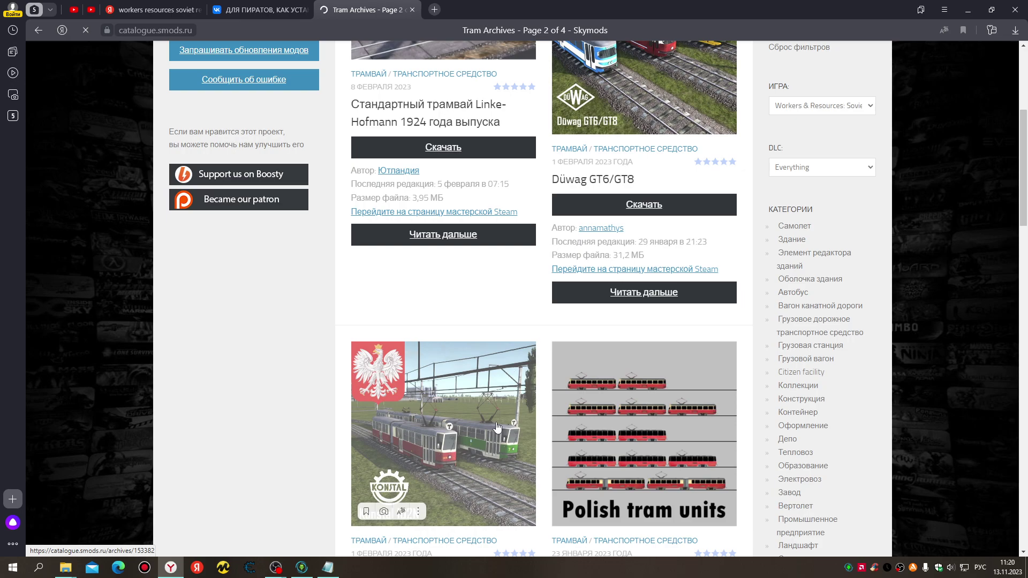
{"action": "scroll", "coordinate": [474, 439], "scroll_direction": "down", "scroll_amount": 6}
{"action": "scroll", "coordinate": [475, 438], "scroll_direction": "down", "scroll_amount": 8}
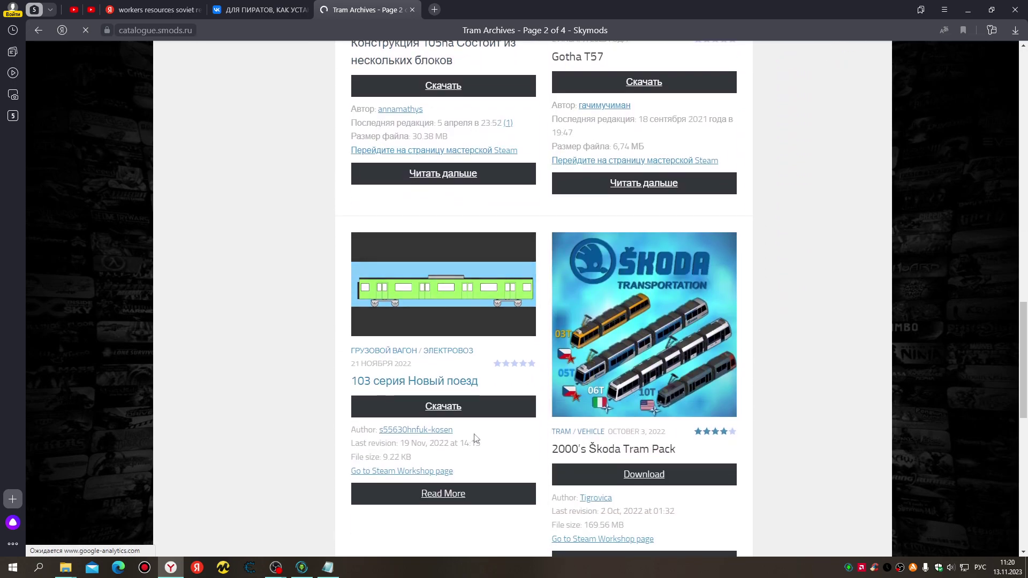
{"action": "scroll", "coordinate": [474, 438], "scroll_direction": "down", "scroll_amount": 4}
{"action": "scroll", "coordinate": [507, 410], "scroll_direction": "down", "scroll_amount": 2}
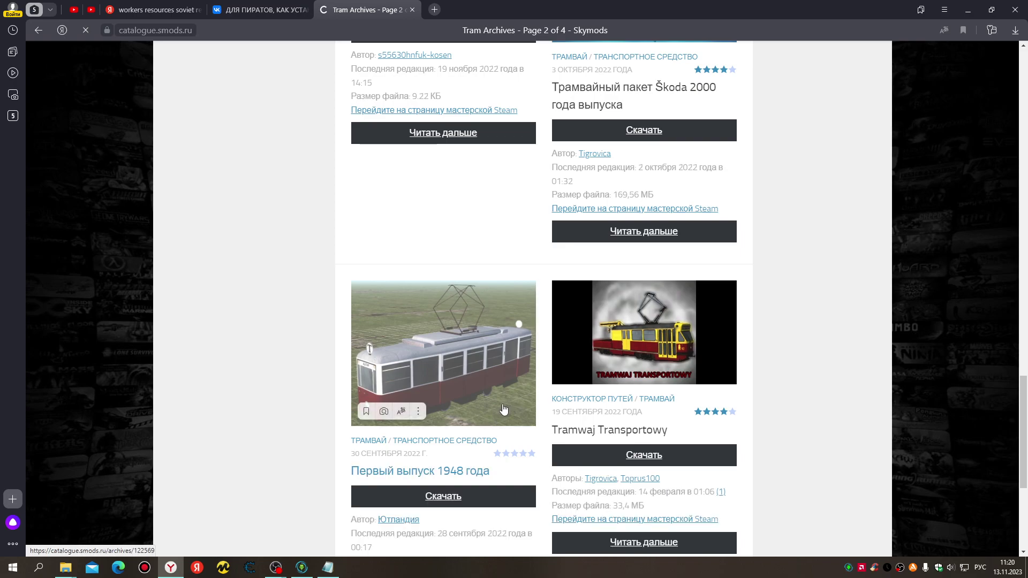
{"action": "scroll", "coordinate": [503, 409], "scroll_direction": "down", "scroll_amount": 4}
{"action": "left_click", "coordinate": [706, 425]}
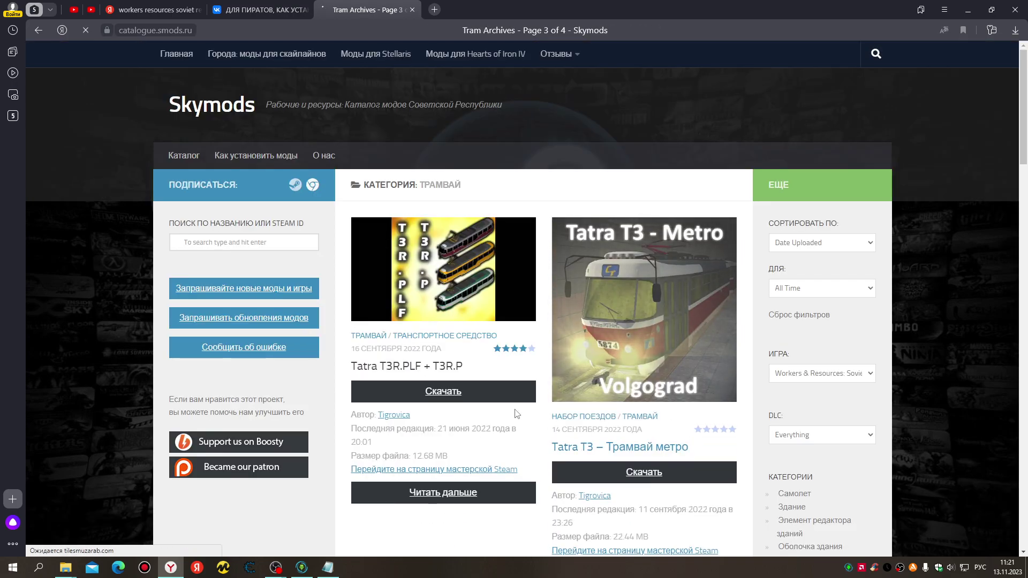
Browse the tram mods on page 3 down to the KT8D5-RN2P entry, and open page 4
{"action": "scroll", "coordinate": [690, 431], "scroll_direction": "down", "scroll_amount": 10}
{"action": "scroll", "coordinate": [509, 417], "scroll_direction": "down", "scroll_amount": 8}
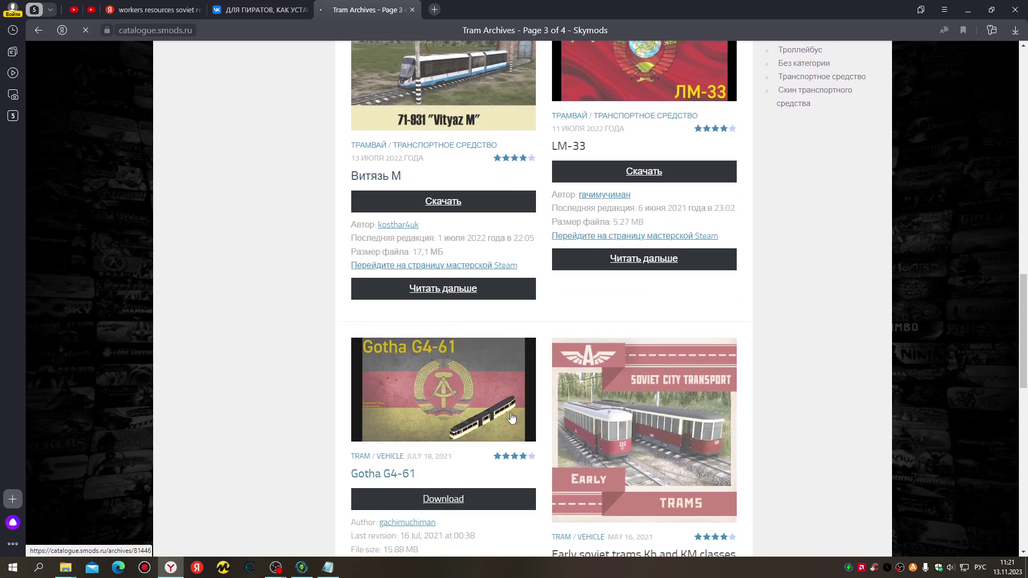
{"action": "scroll", "coordinate": [511, 412], "scroll_direction": "down", "scroll_amount": 3}
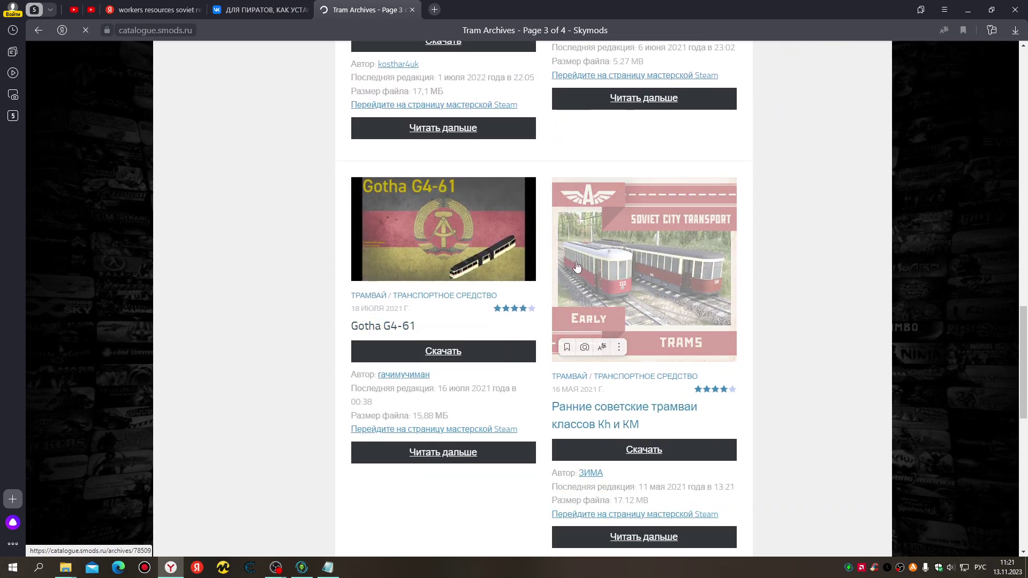
{"action": "scroll", "coordinate": [608, 297], "scroll_direction": "down", "scroll_amount": 6}
{"action": "scroll", "coordinate": [597, 315], "scroll_direction": "down", "scroll_amount": 4}
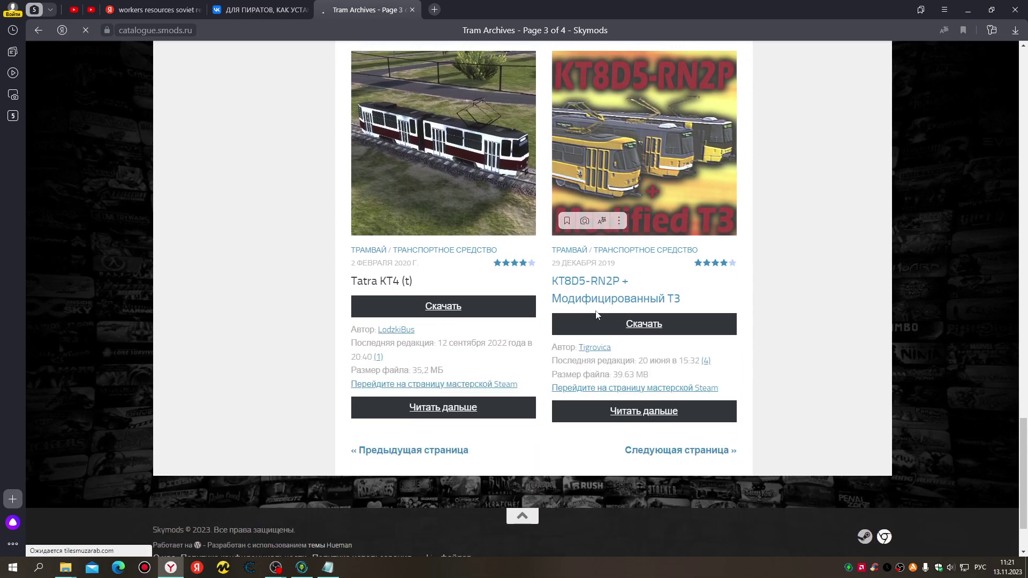
{"action": "mouse_move", "coordinate": [458, 168]}
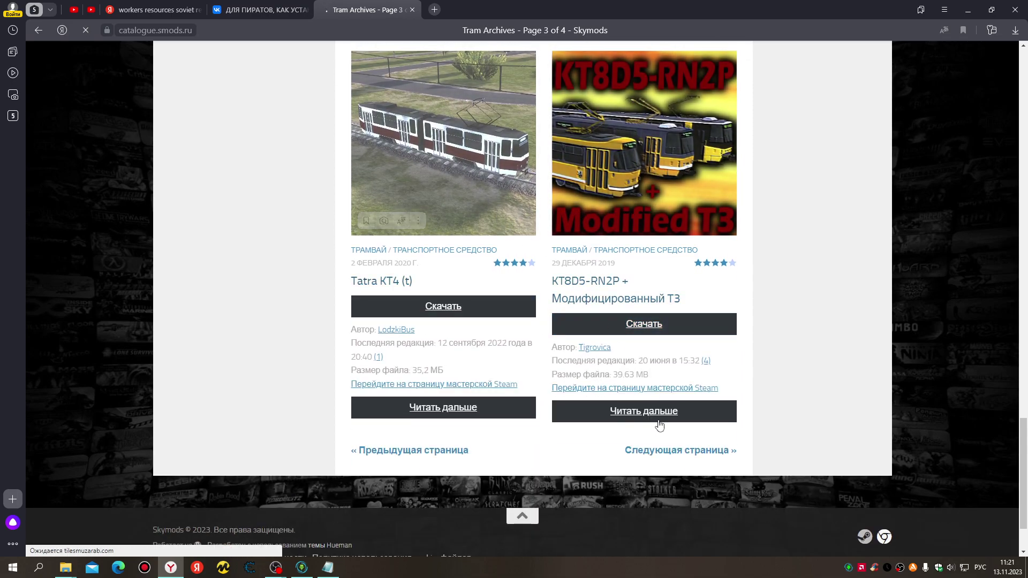
{"action": "left_click", "coordinate": [677, 451]}
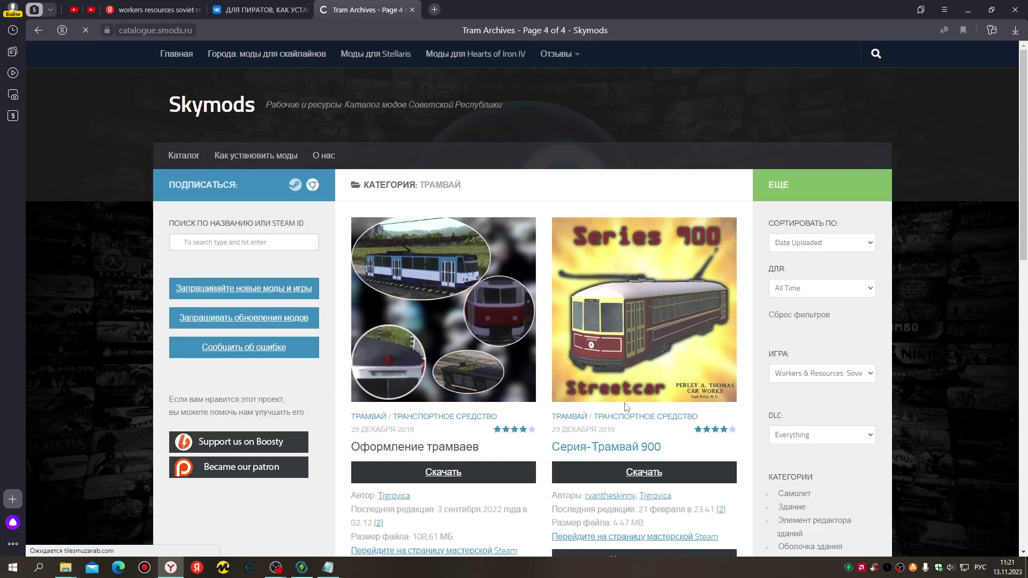
Examine the tram and trolleybus mods on page 4, and close the antivirus pop-up covering the listing
{"action": "scroll", "coordinate": [618, 405], "scroll_direction": "down", "scroll_amount": 1}
{"action": "scroll", "coordinate": [618, 406], "scroll_direction": "down", "scroll_amount": 10}
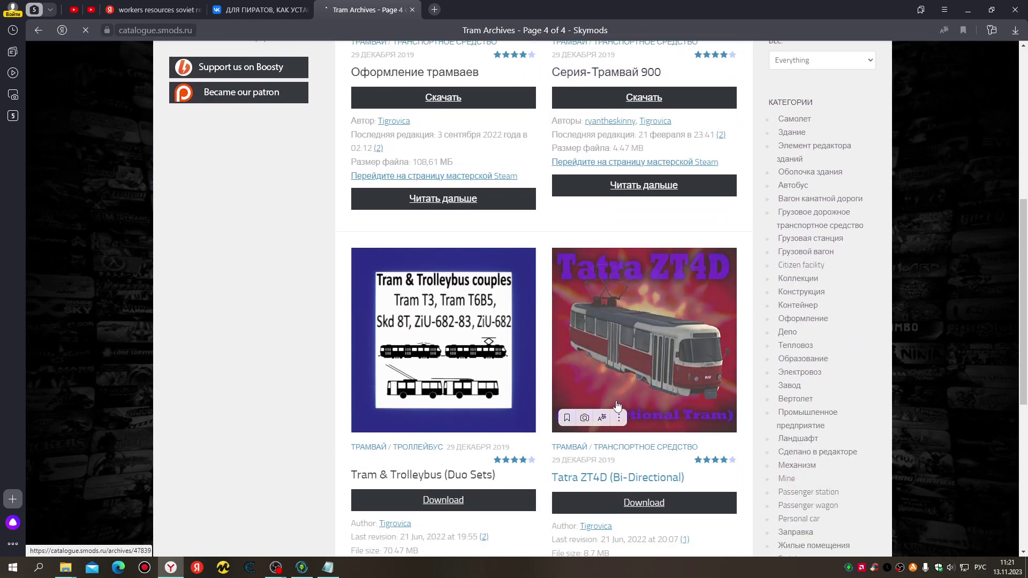
{"action": "scroll", "coordinate": [615, 408], "scroll_direction": "up", "scroll_amount": 11}
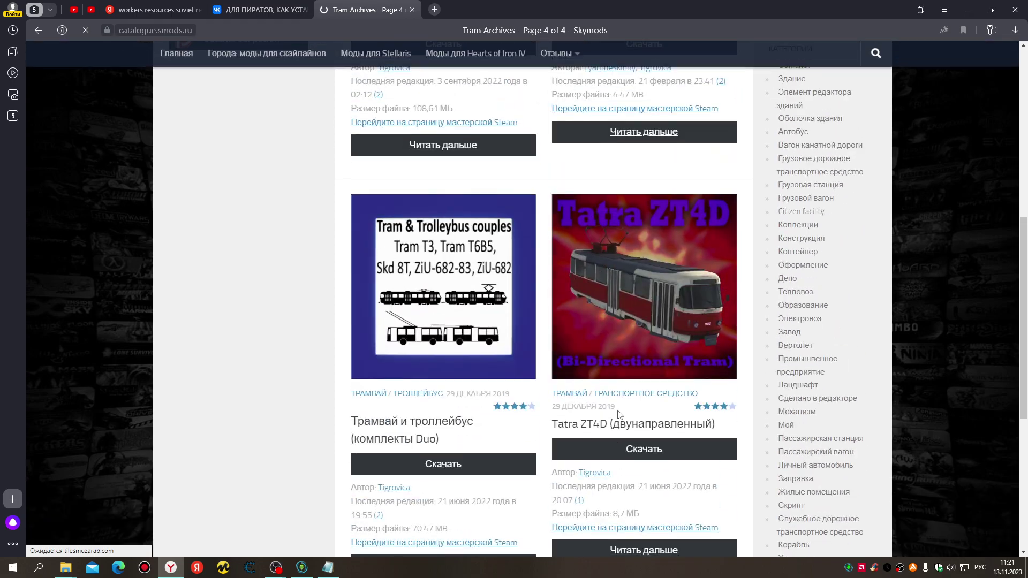
{"action": "scroll", "coordinate": [618, 410], "scroll_direction": "down", "scroll_amount": 6}
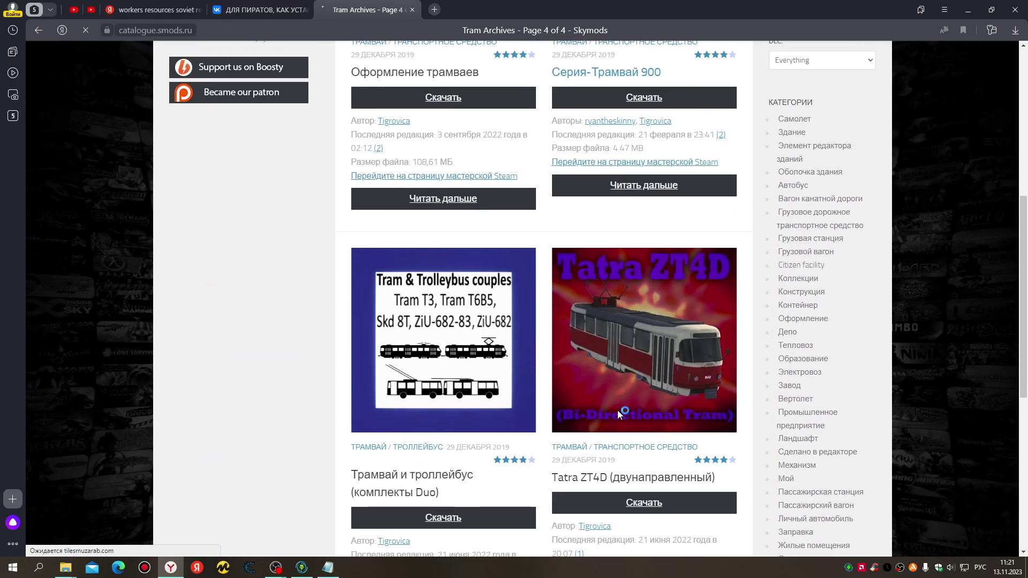
{"action": "scroll", "coordinate": [617, 410], "scroll_direction": "up", "scroll_amount": 3}
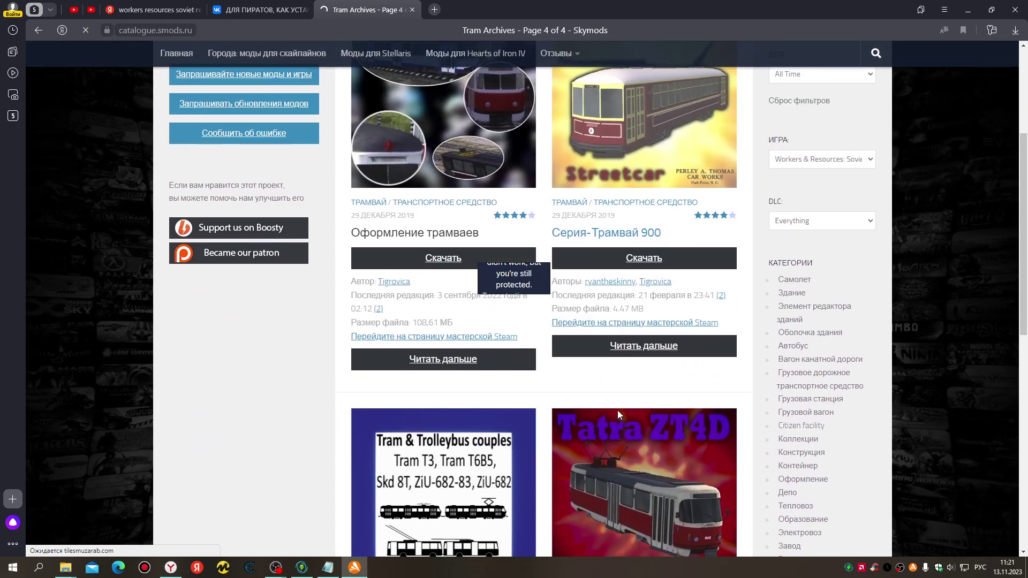
{"action": "right_click", "coordinate": [358, 561]}
{"action": "left_click", "coordinate": [328, 545]}
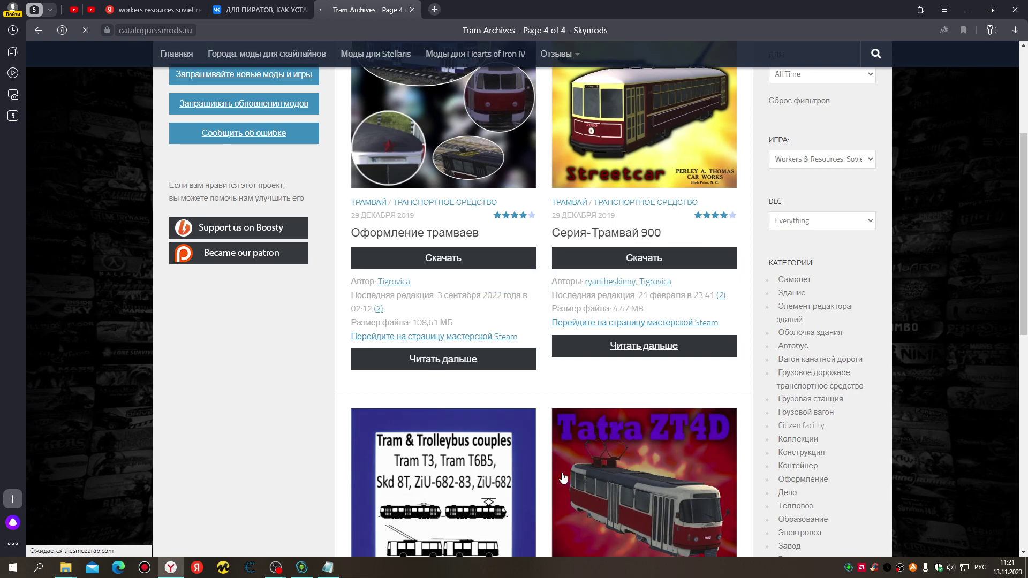
Open the Citizen facility category from the Skymods category list
{"action": "scroll", "coordinate": [822, 304], "scroll_direction": "down", "scroll_amount": 3}
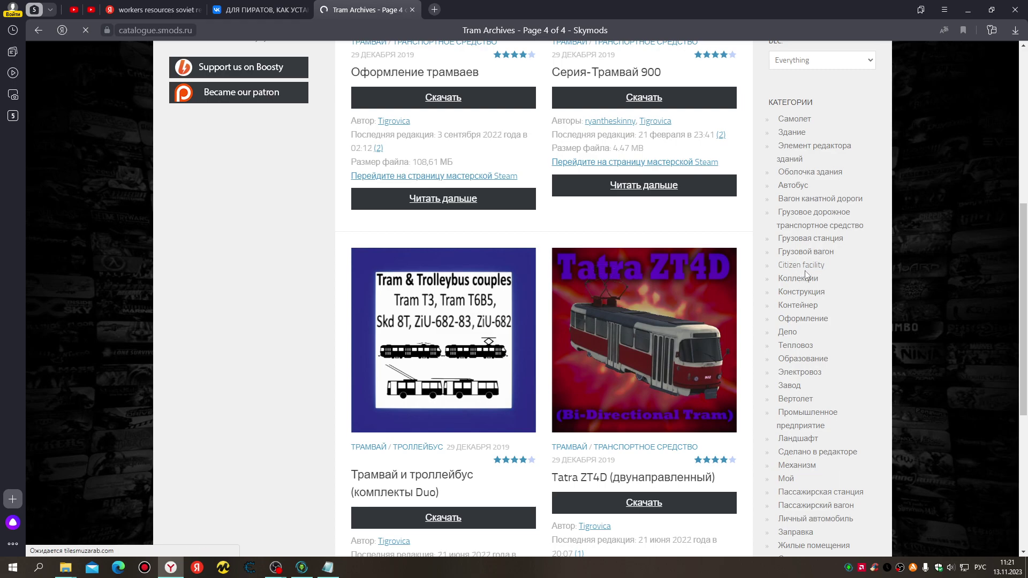
{"action": "mouse_move", "coordinate": [817, 268]}
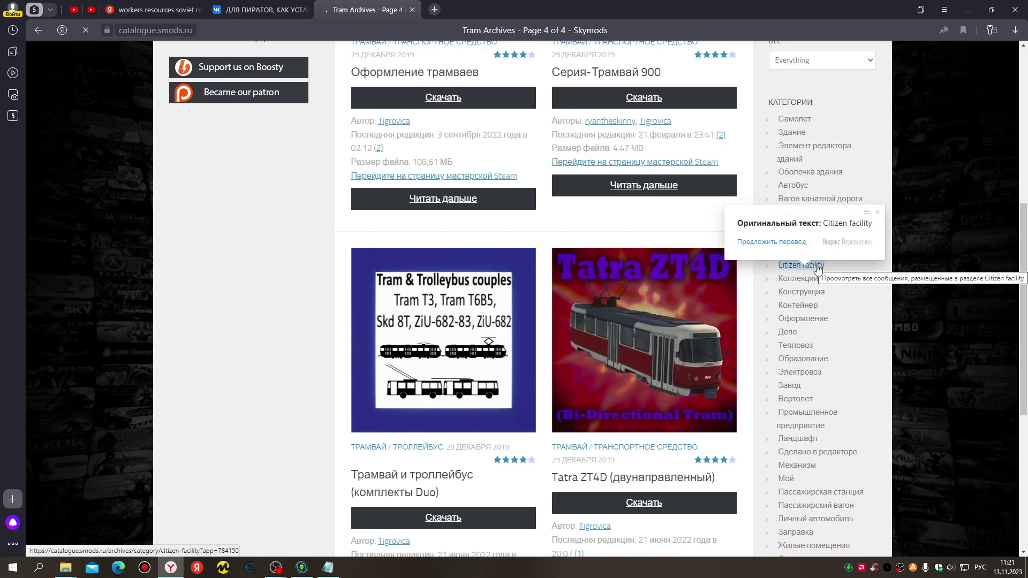
{"action": "left_click", "coordinate": [818, 266]}
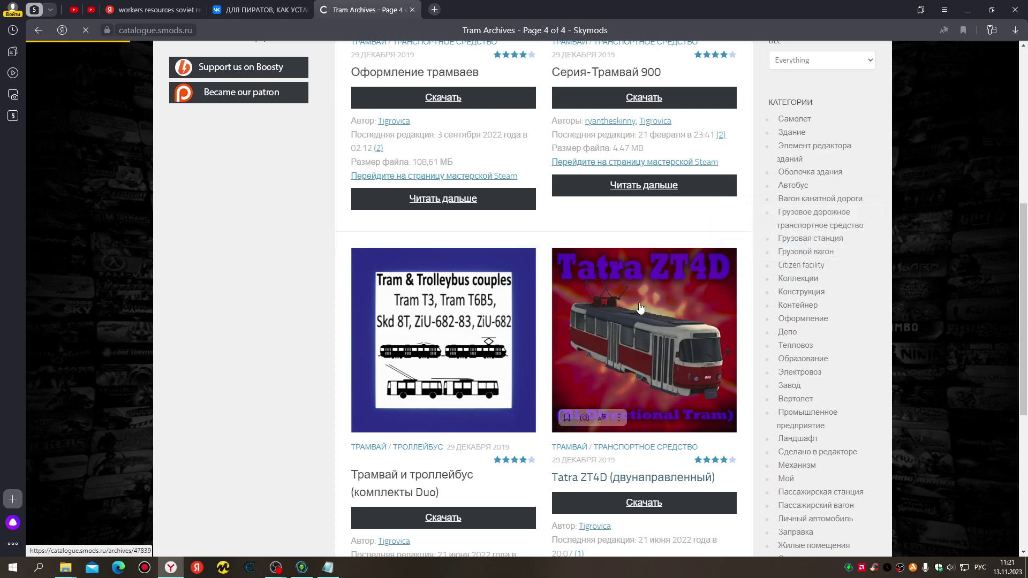
Review the first Citizen facility mods down to the 1980s kindergarten and vintage American cinema, closing the antivirus pop-up covering the listing
{"action": "scroll", "coordinate": [472, 290], "scroll_direction": "down", "scroll_amount": 7}
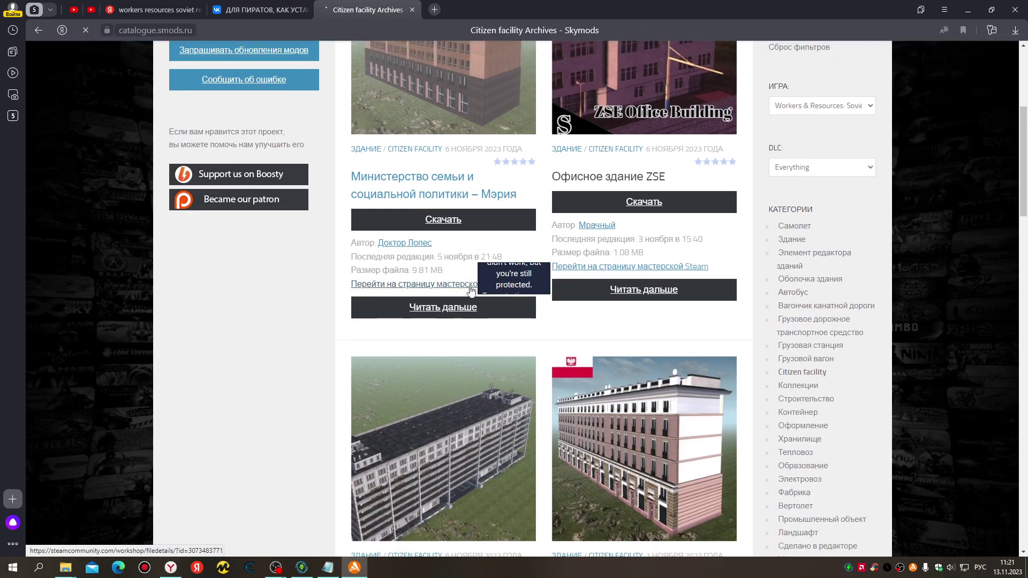
{"action": "right_click", "coordinate": [362, 573]}
{"action": "left_click", "coordinate": [356, 552]}
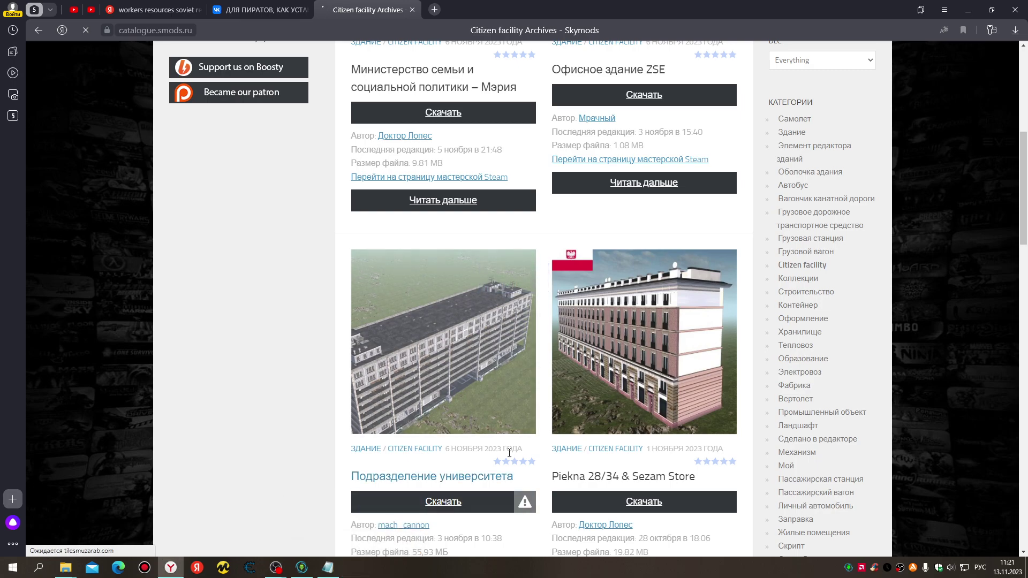
{"action": "scroll", "coordinate": [509, 453], "scroll_direction": "up", "scroll_amount": 1}
{"action": "scroll", "coordinate": [510, 454], "scroll_direction": "down", "scroll_amount": 8}
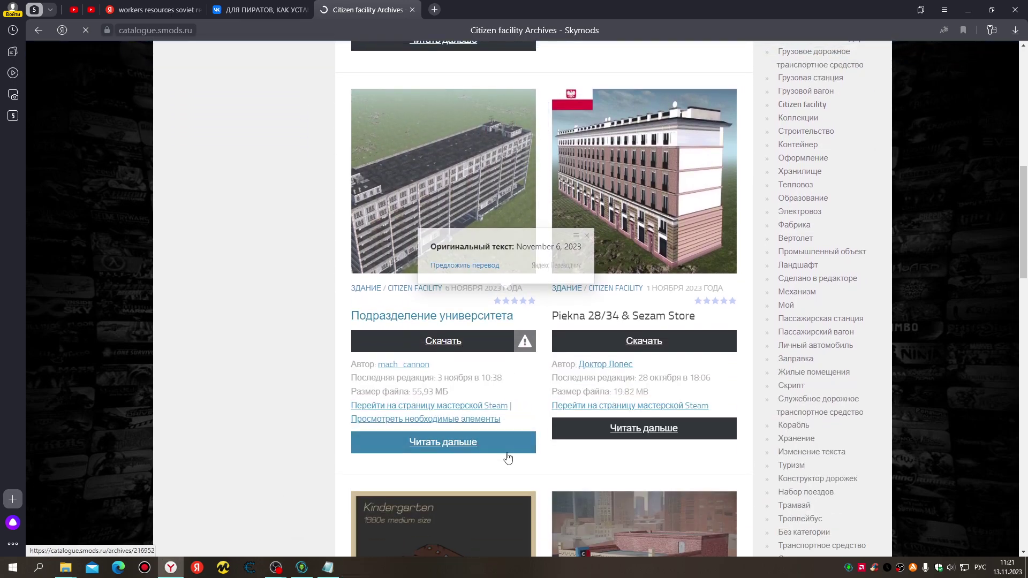
{"action": "scroll", "coordinate": [509, 454], "scroll_direction": "down", "scroll_amount": 2}
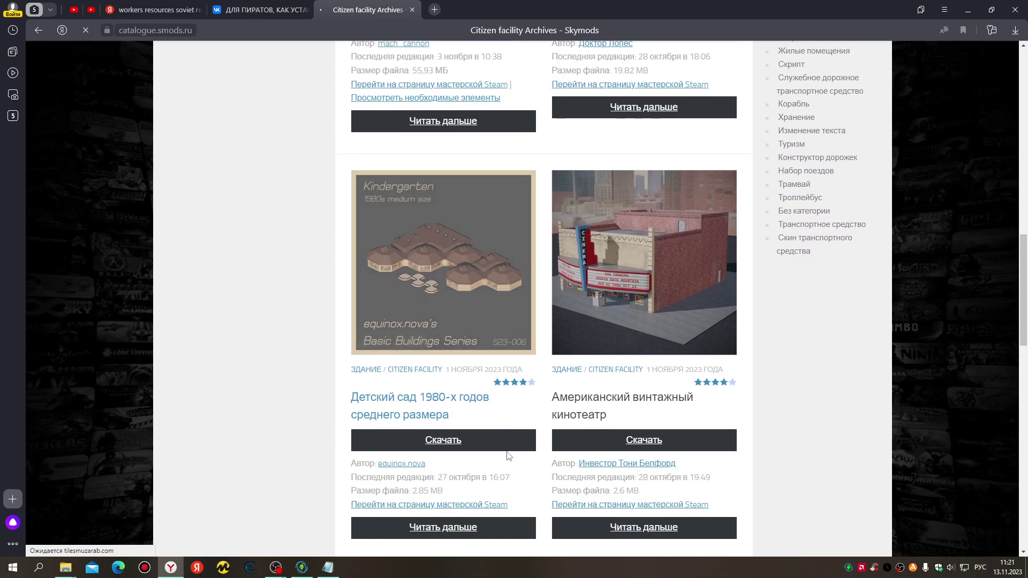
{"action": "scroll", "coordinate": [507, 454], "scroll_direction": "down", "scroll_amount": 1}
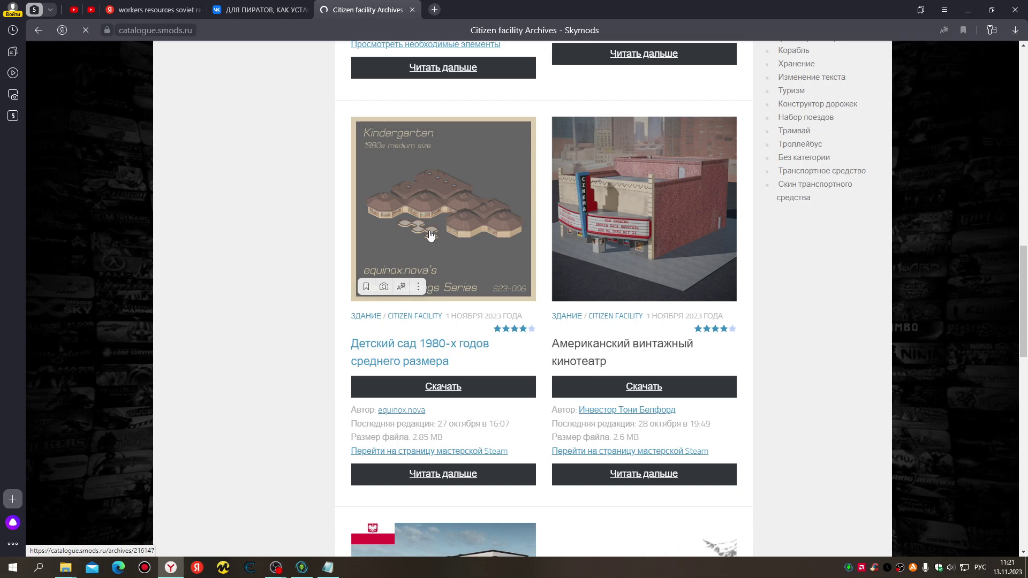
Open the page of the medium-sized 1980s kindergarten mod in a new tab
{"action": "right_click", "coordinate": [464, 344]}
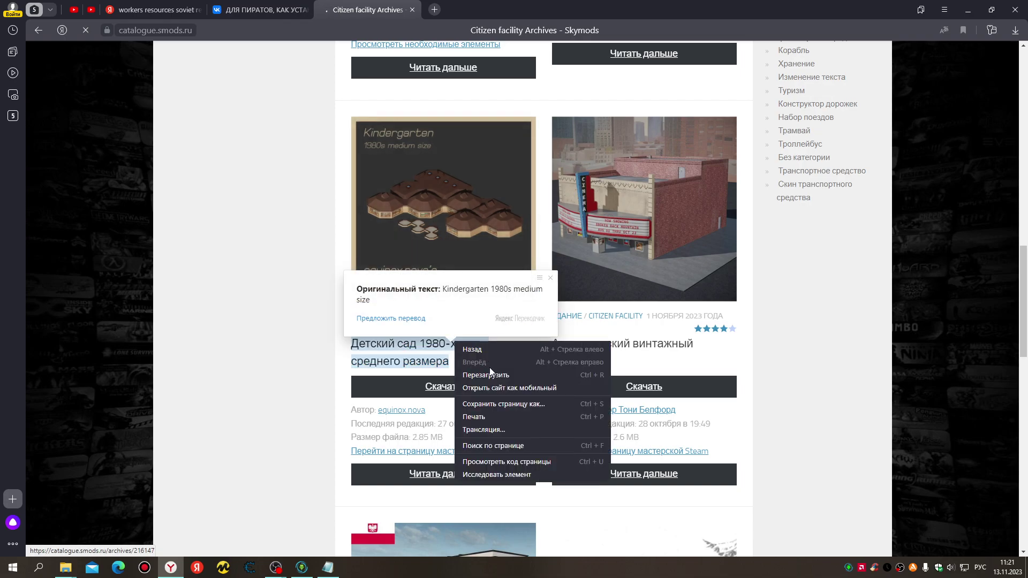
{"action": "right_click", "coordinate": [423, 347]}
{"action": "left_click", "coordinate": [457, 354]}
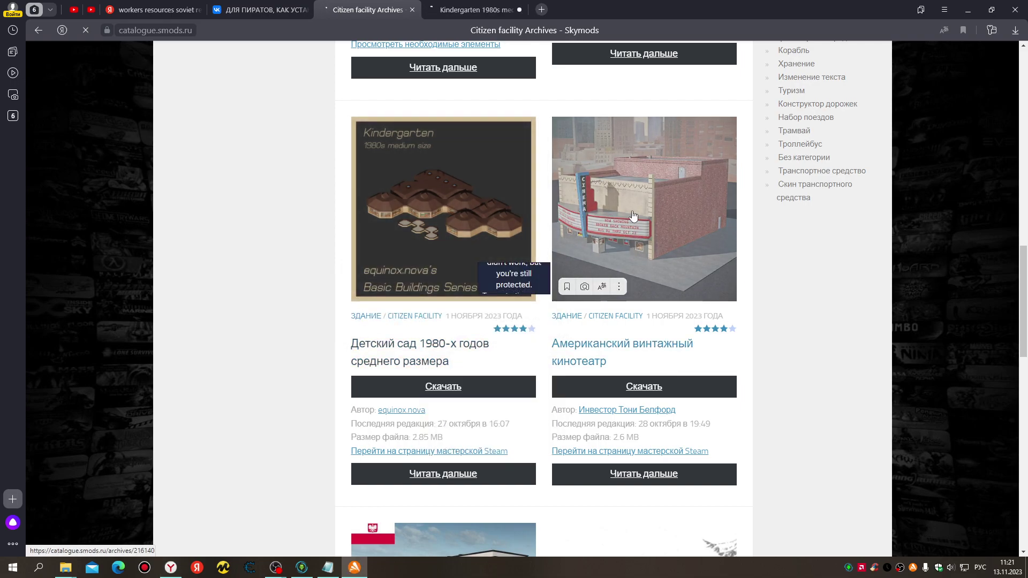
Dismiss the antivirus pop-up, browse the remaining Citizen facility mods down to Marszalkowska 24/26 Hospital, and request the next page
{"action": "scroll", "coordinate": [632, 214], "scroll_direction": "down", "scroll_amount": 3}
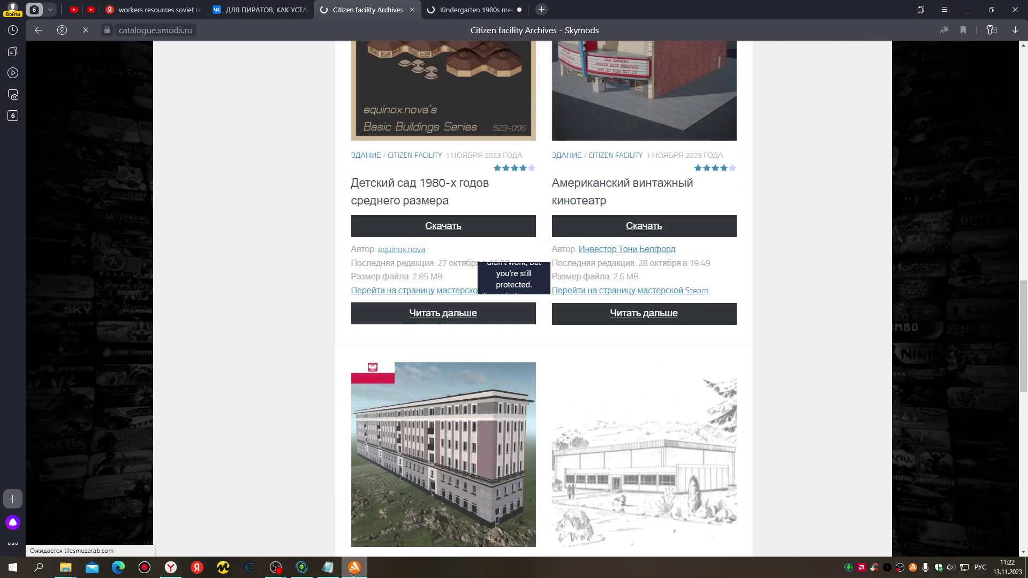
{"action": "right_click", "coordinate": [354, 567]}
{"action": "left_click", "coordinate": [343, 545]}
{"action": "scroll", "coordinate": [523, 415], "scroll_direction": "down", "scroll_amount": 8}
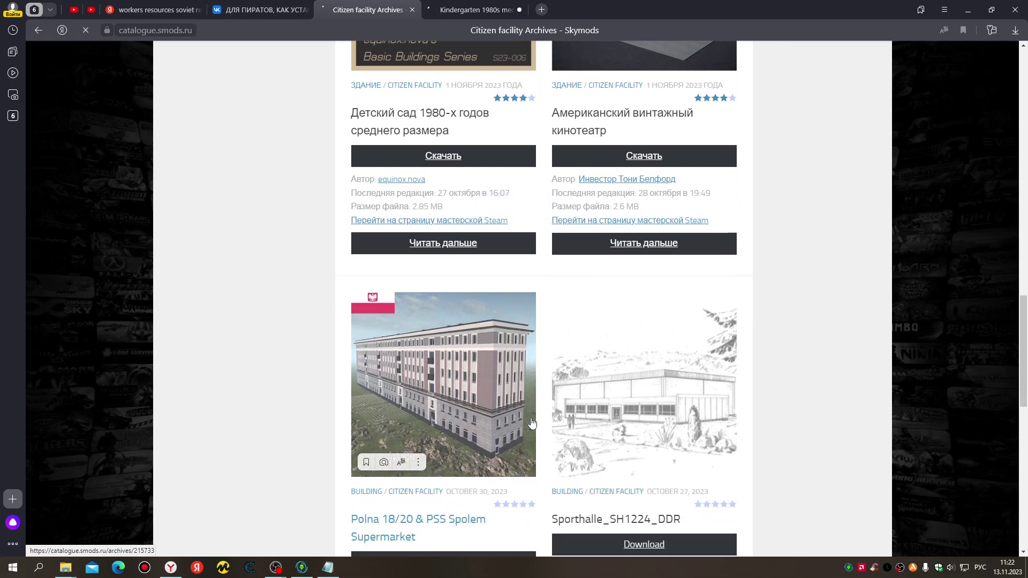
{"action": "scroll", "coordinate": [523, 416], "scroll_direction": "down", "scroll_amount": 2}
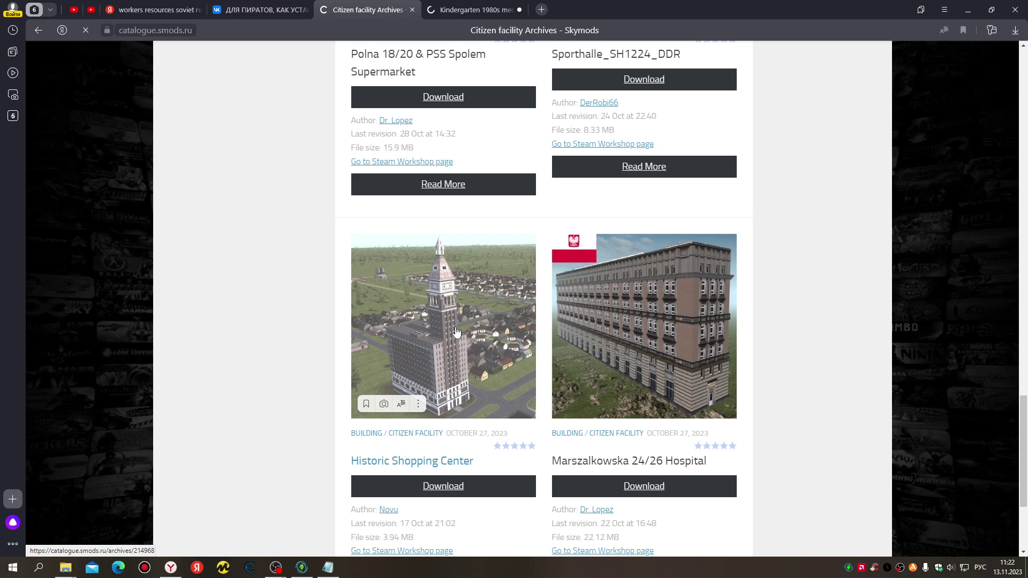
{"action": "scroll", "coordinate": [456, 332], "scroll_direction": "down", "scroll_amount": 2}
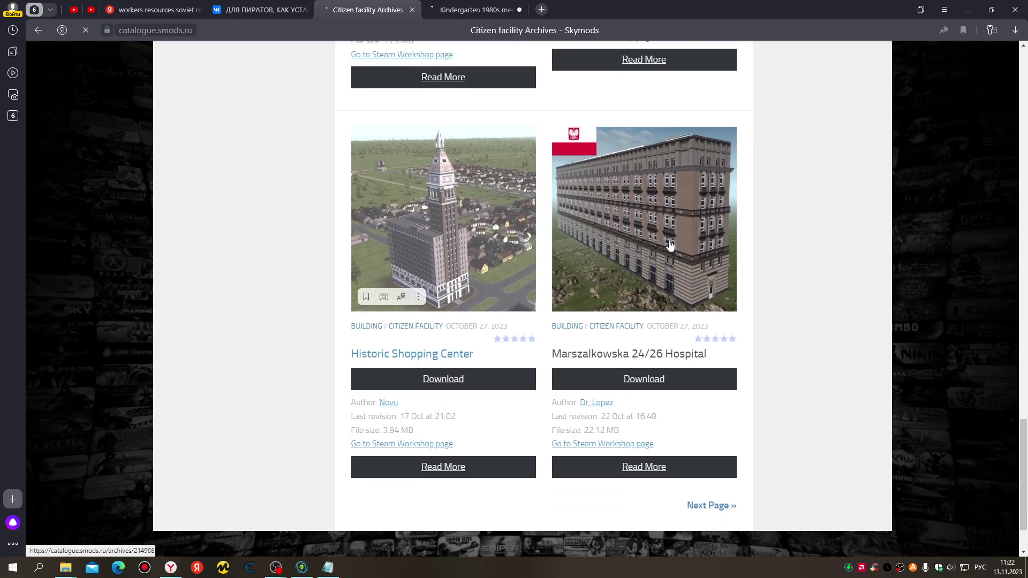
{"action": "left_click", "coordinate": [707, 507]}
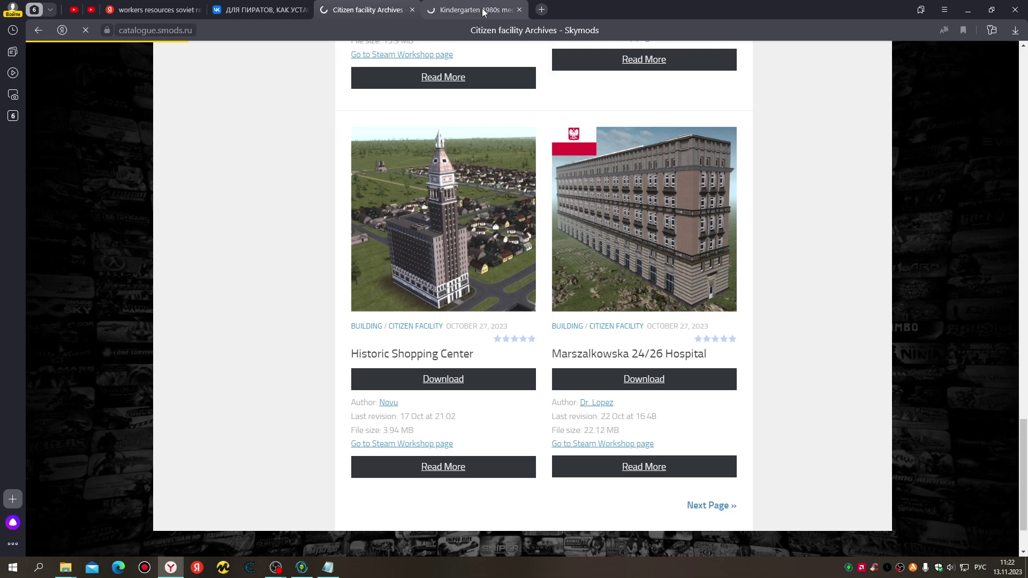
Examine the image and description on the Kindergarten 1980s medium size mod page, and close its tab
{"action": "key", "text": "ctrl+Tab"}
{"action": "scroll", "coordinate": [579, 308], "scroll_direction": "down", "scroll_amount": 2}
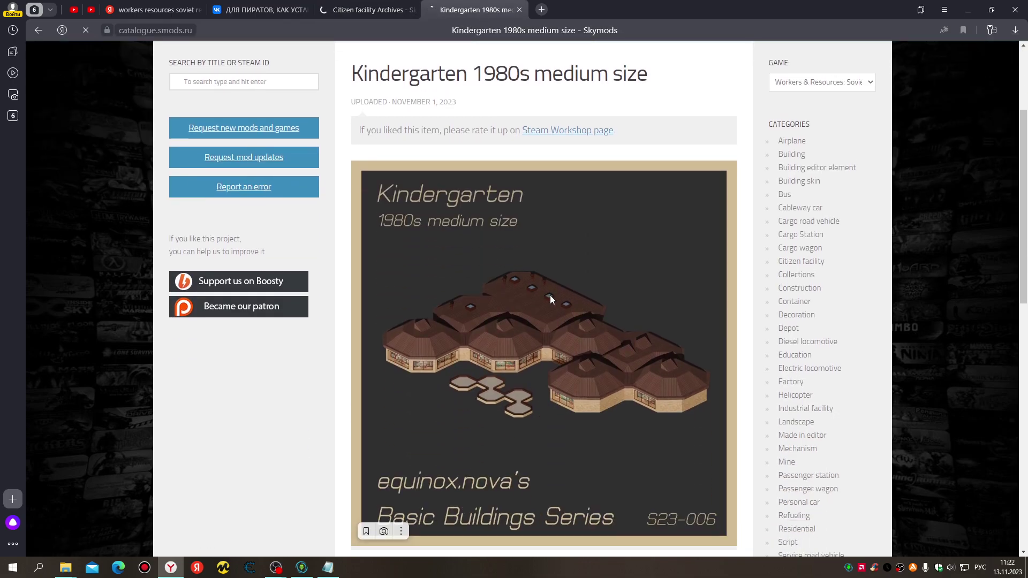
{"action": "scroll", "coordinate": [570, 302], "scroll_direction": "down", "scroll_amount": 1}
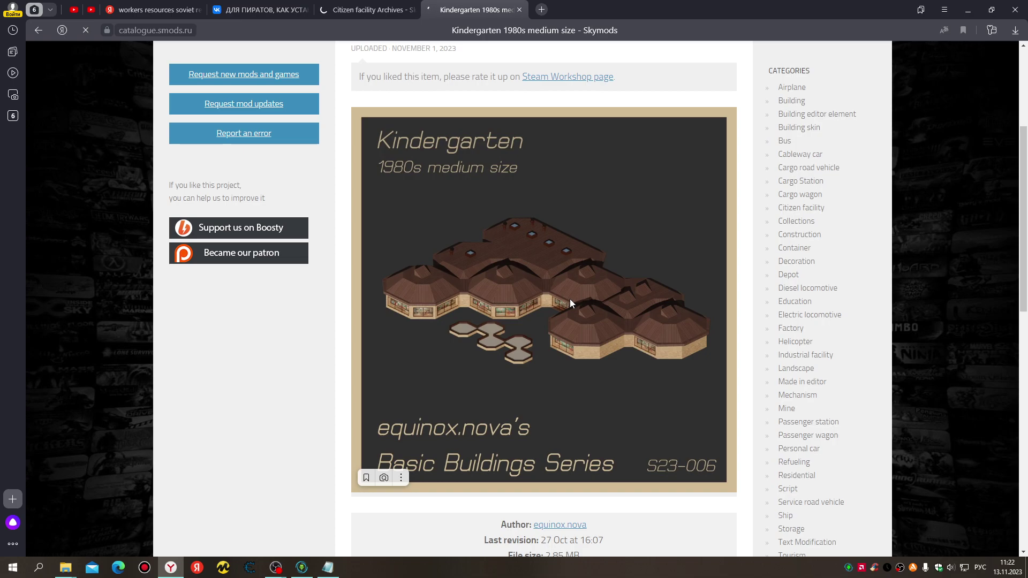
{"action": "scroll", "coordinate": [570, 298], "scroll_direction": "down", "scroll_amount": 3}
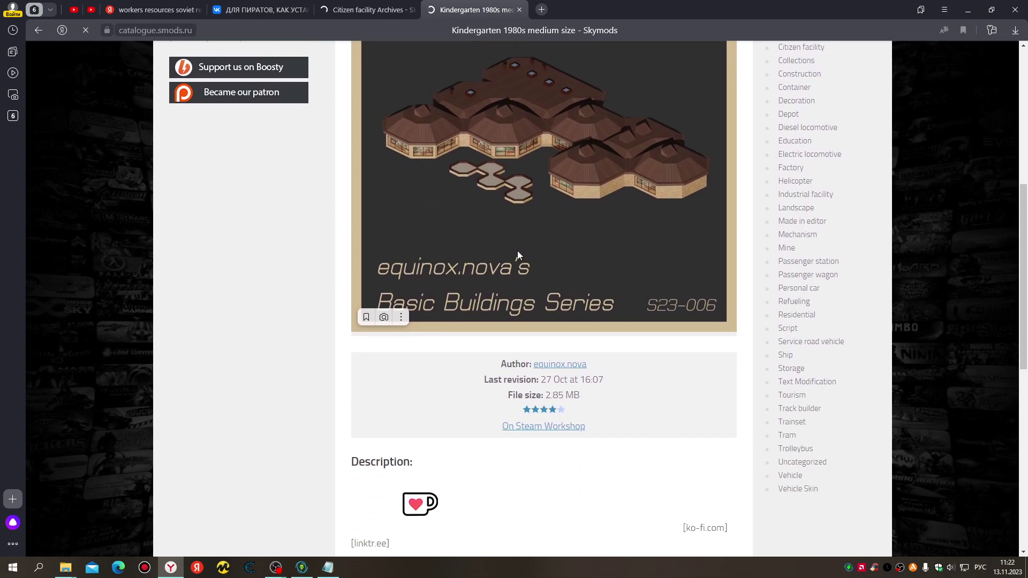
{"action": "scroll", "coordinate": [516, 252], "scroll_direction": "down", "scroll_amount": 8}
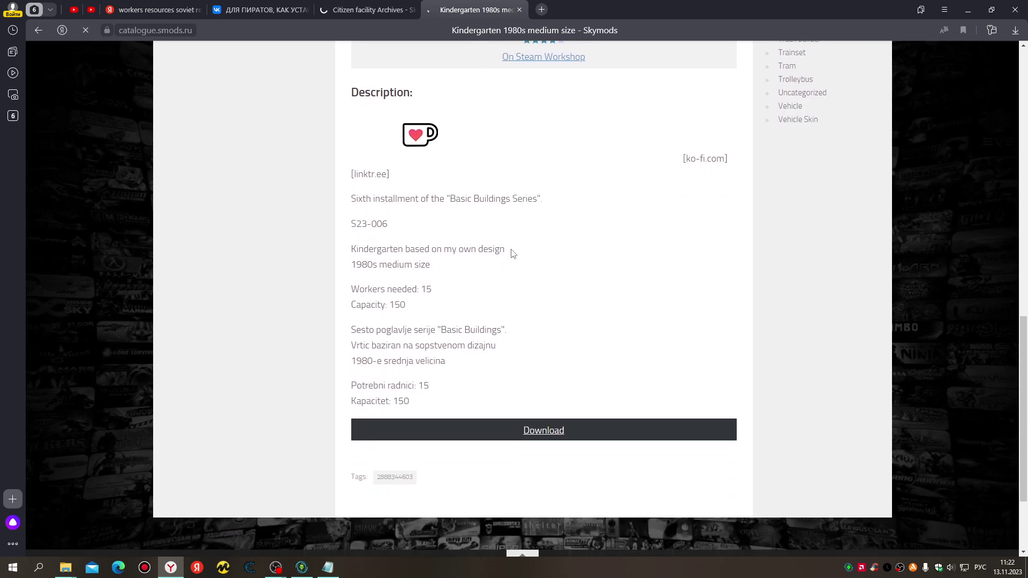
{"action": "scroll", "coordinate": [510, 252], "scroll_direction": "up", "scroll_amount": 2}
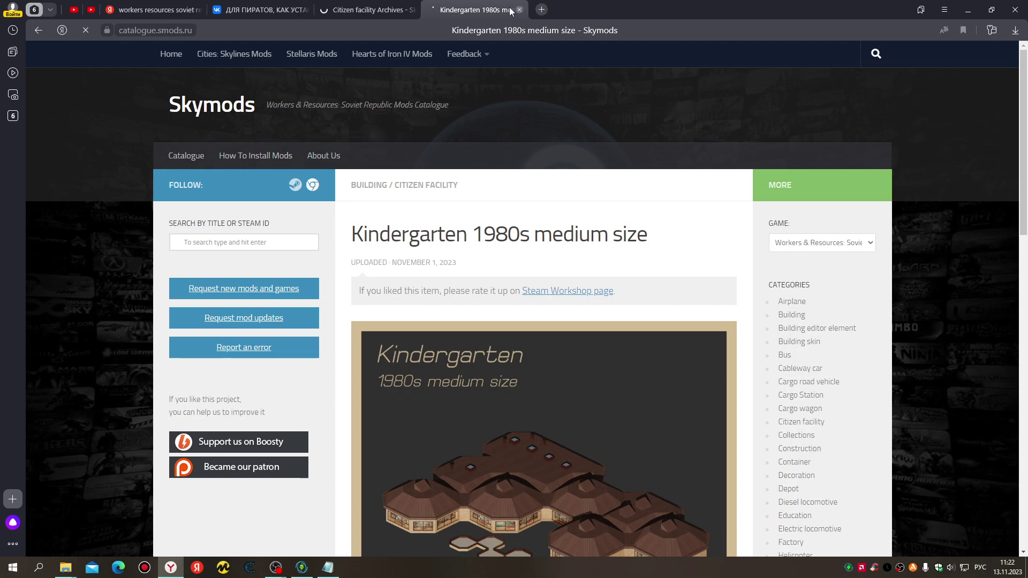
{"action": "left_click", "coordinate": [518, 10]}
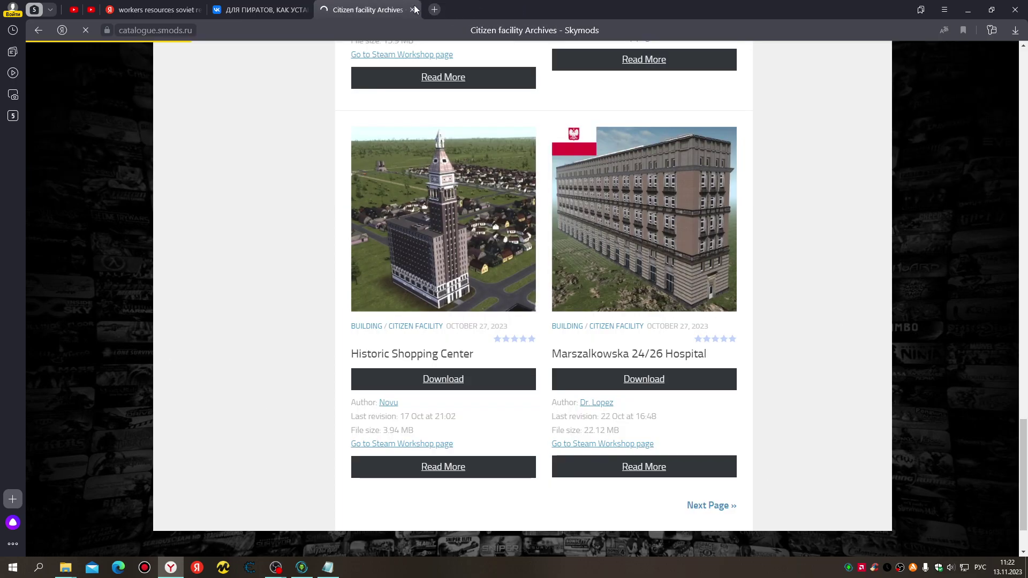
Close the Citizen facility catalogue tab and show the Skymods entry in the Yandex search results
{"action": "left_click", "coordinate": [411, 10]}
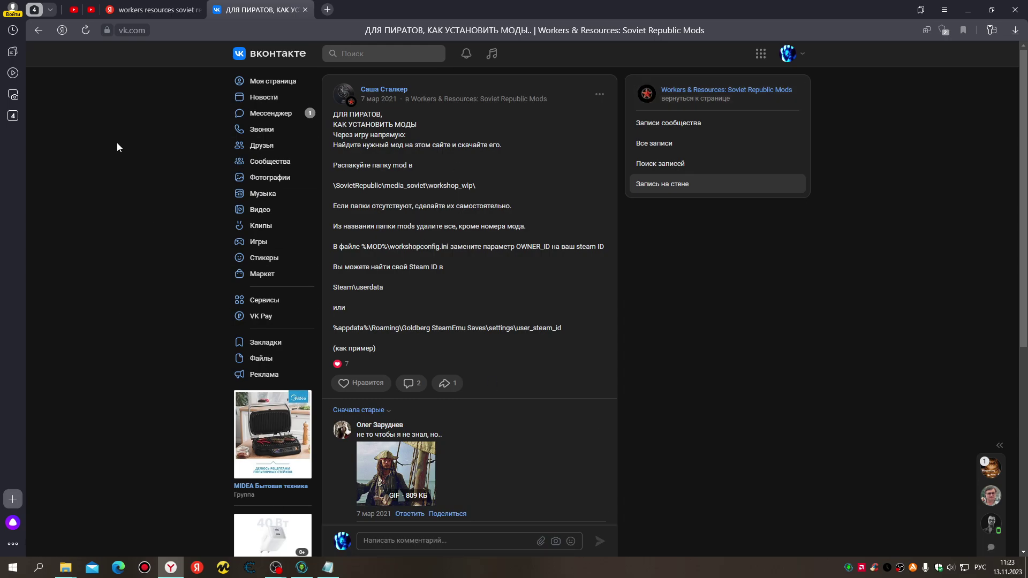
{"action": "left_click", "coordinate": [151, 12]}
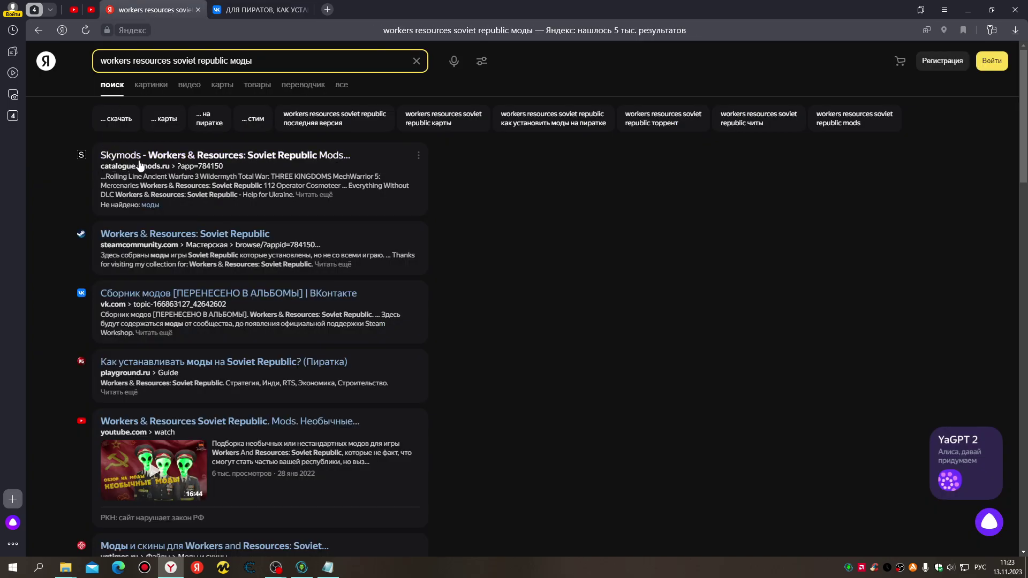
{"action": "left_click", "coordinate": [313, 167]}
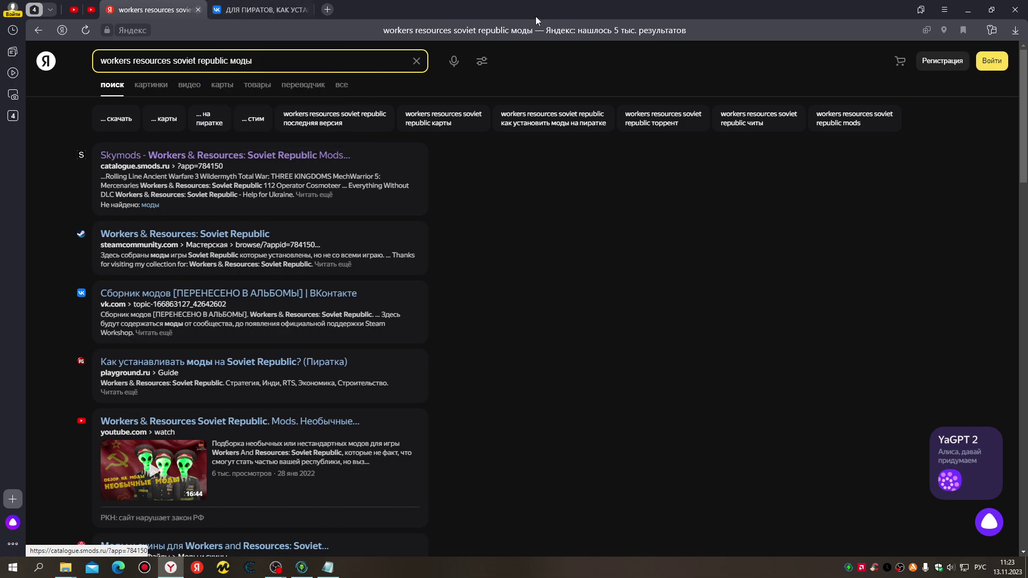
Minimize the browser and close the "Новая папка (10)" and workshop_wip folder windows
{"action": "left_click", "coordinate": [968, 9]}
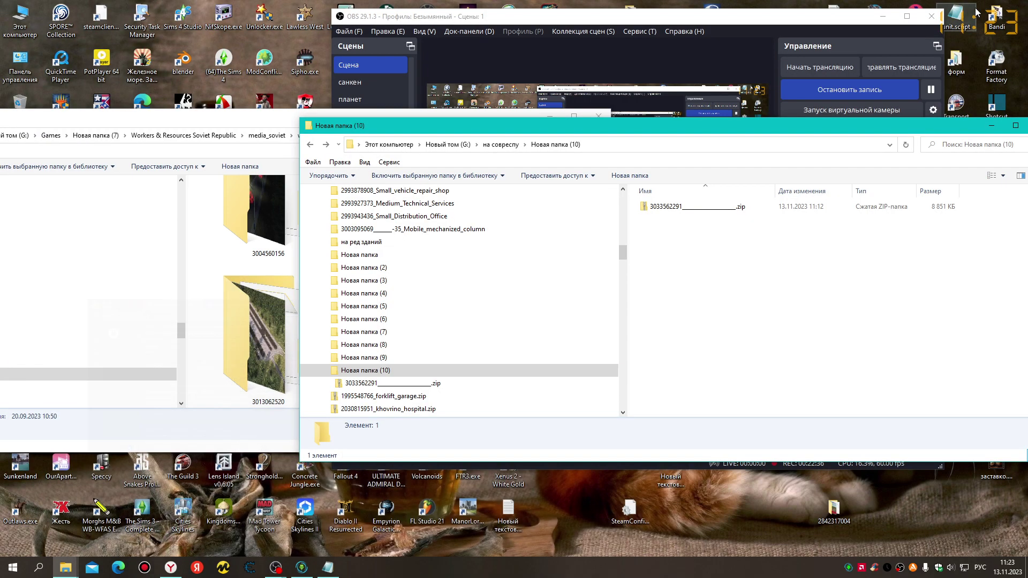
{"action": "left_click_drag", "start_coordinate": [964, 132], "coordinate": [699, 154]}
{"action": "left_click", "coordinate": [780, 151]}
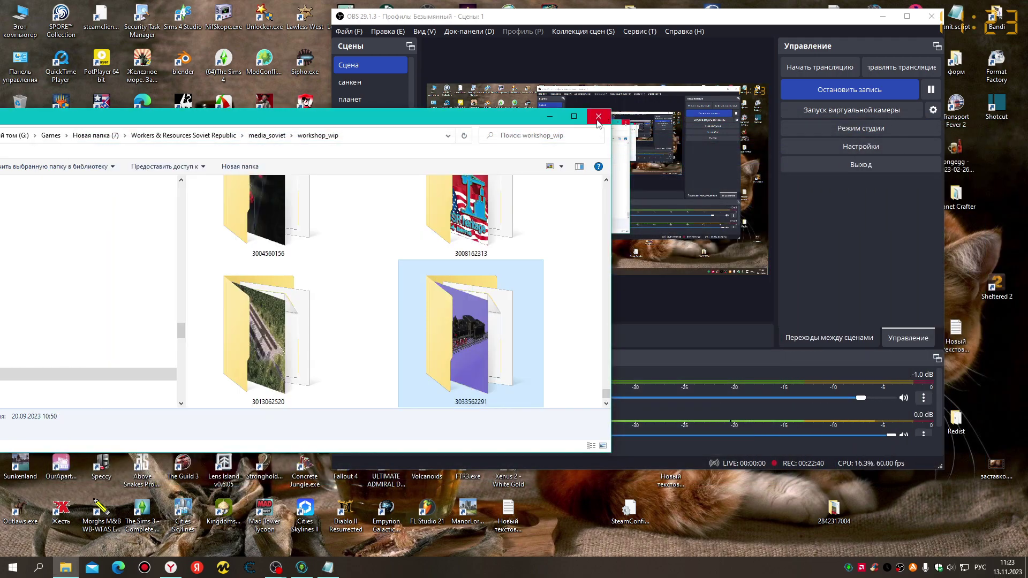
{"action": "left_click", "coordinate": [599, 117]}
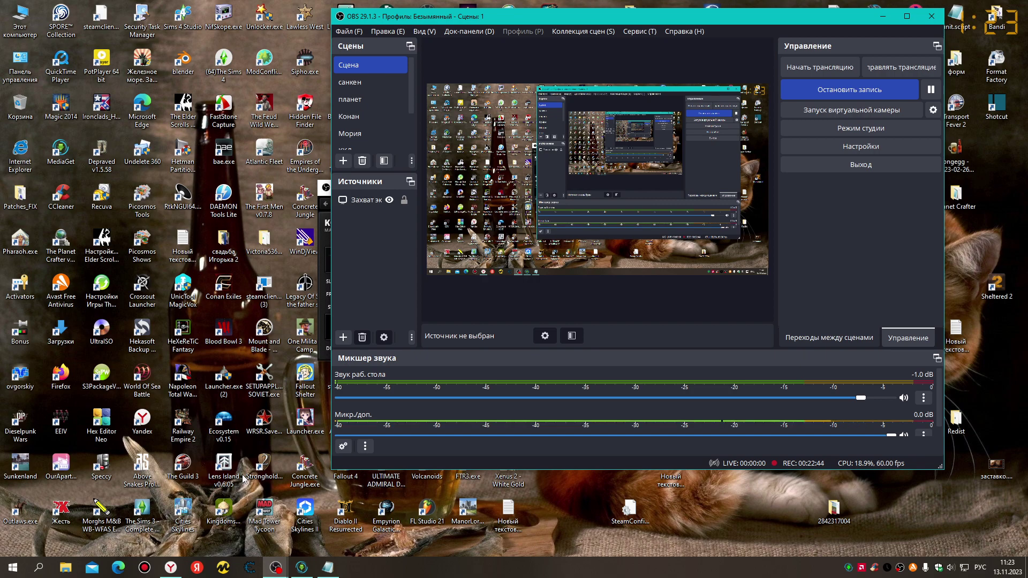
Launch Workers & Resources: Soviet Republic from its desktop setup shortcut, using the save-and-play option for 64-bit Win8.1/Win10
{"action": "left_click", "coordinate": [267, 380]}
{"action": "double_click", "coordinate": [268, 380]}
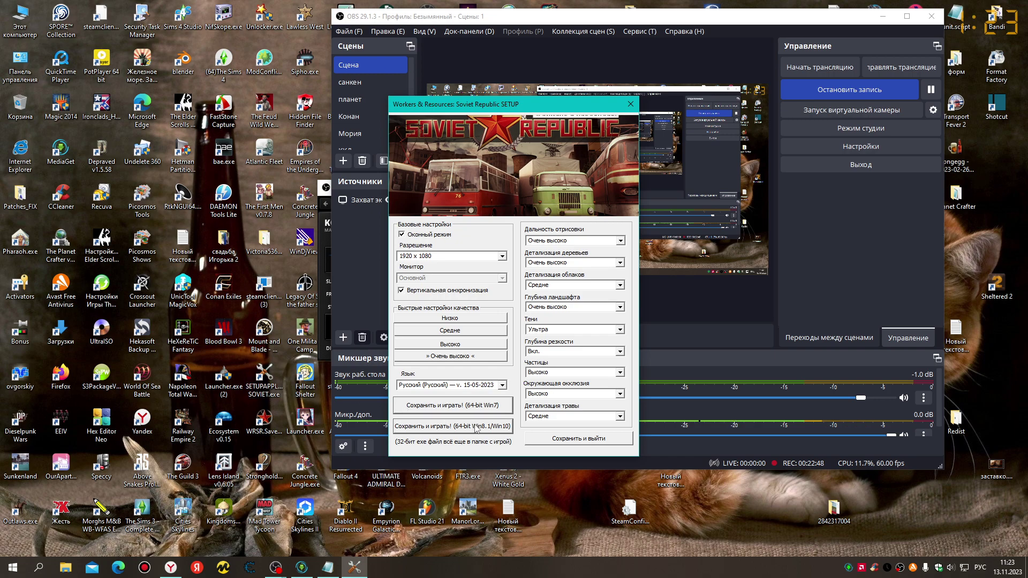
{"action": "left_click", "coordinate": [475, 426]}
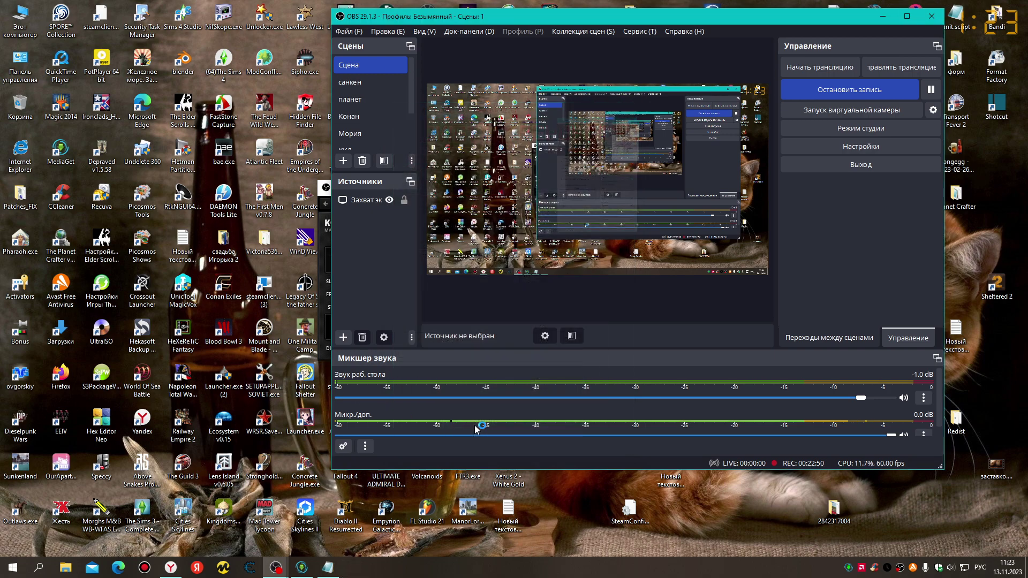
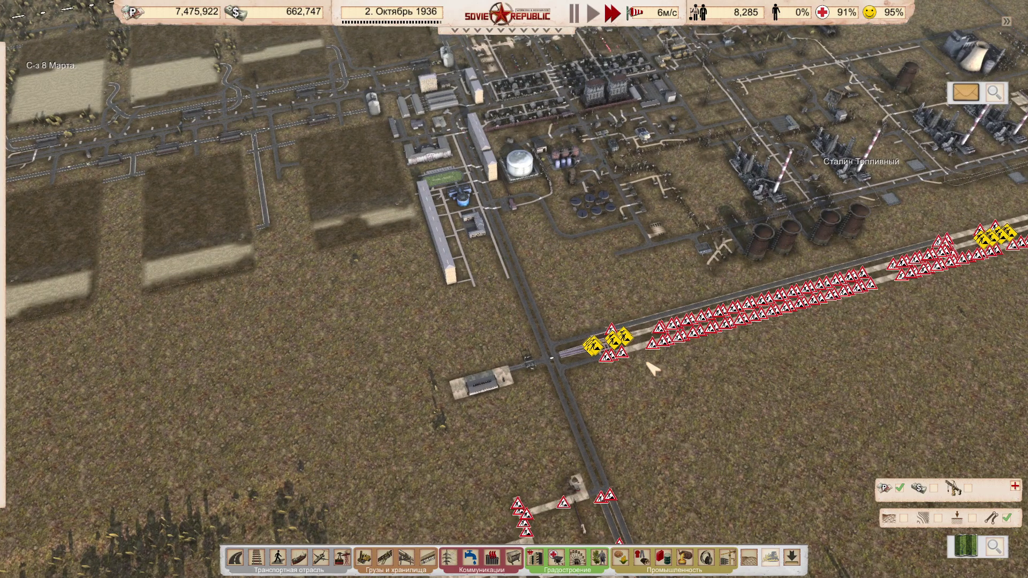
Survey the city from the tram line under construction to the residential blocks and the border area near Красносараевск
{"action": "scroll", "coordinate": [652, 368], "scroll_direction": "up", "scroll_amount": 3}
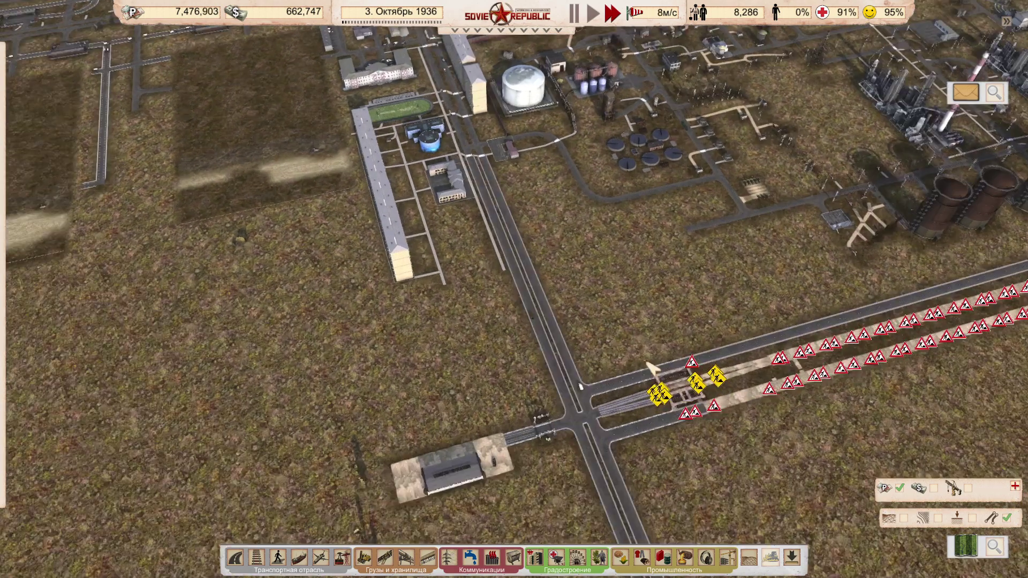
{"action": "scroll", "coordinate": [649, 368], "scroll_direction": "down", "scroll_amount": 5}
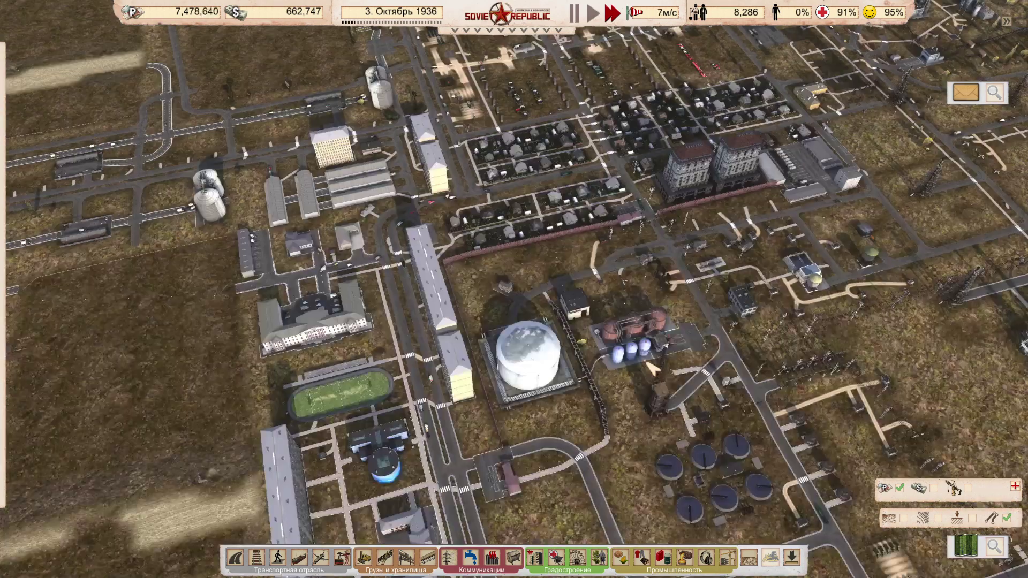
{"action": "scroll", "coordinate": [650, 368], "scroll_direction": "down", "scroll_amount": 2}
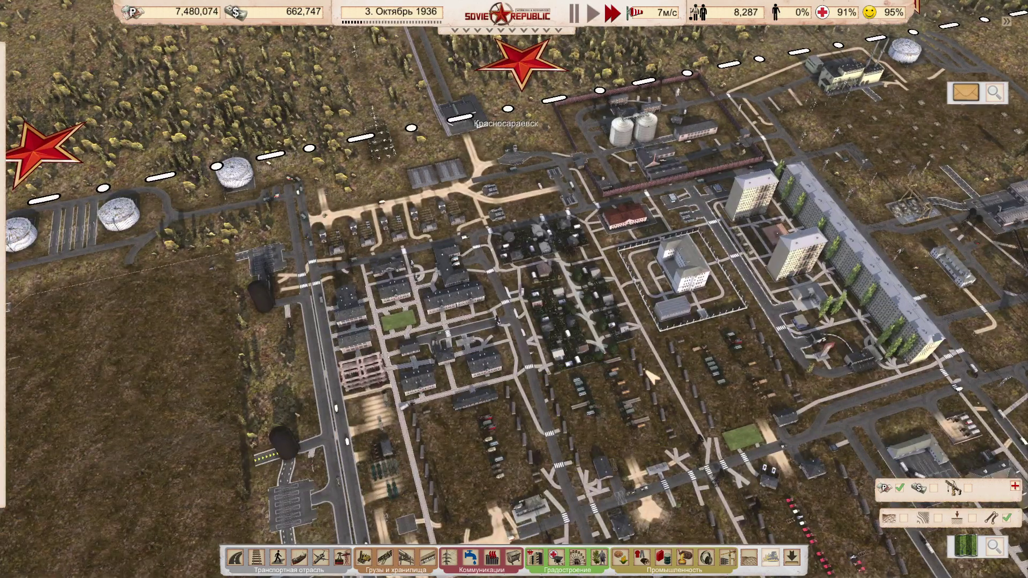
{"action": "scroll", "coordinate": [649, 369], "scroll_direction": "up", "scroll_amount": 3}
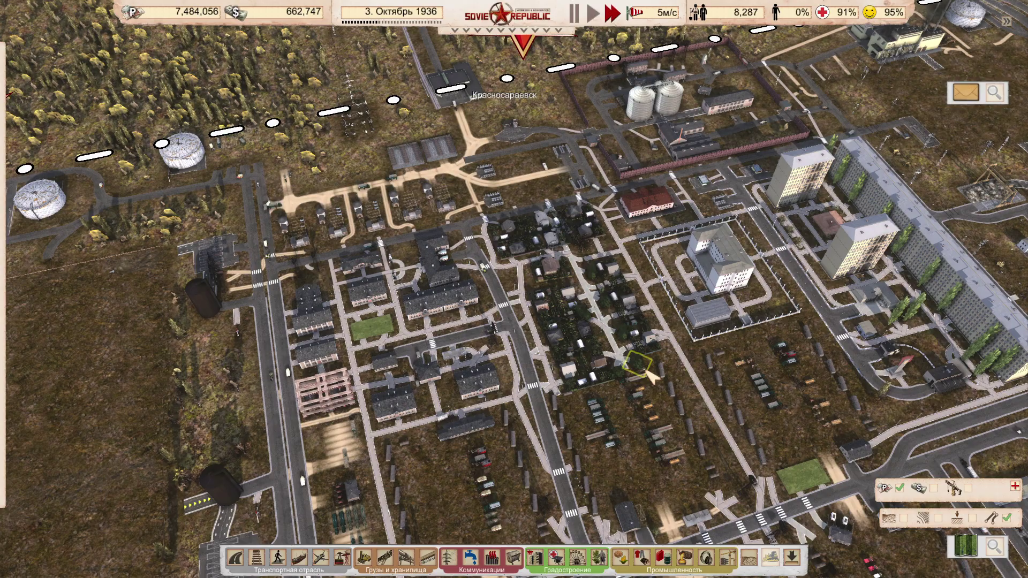
{"action": "scroll", "coordinate": [651, 376], "scroll_direction": "up", "scroll_amount": 3}
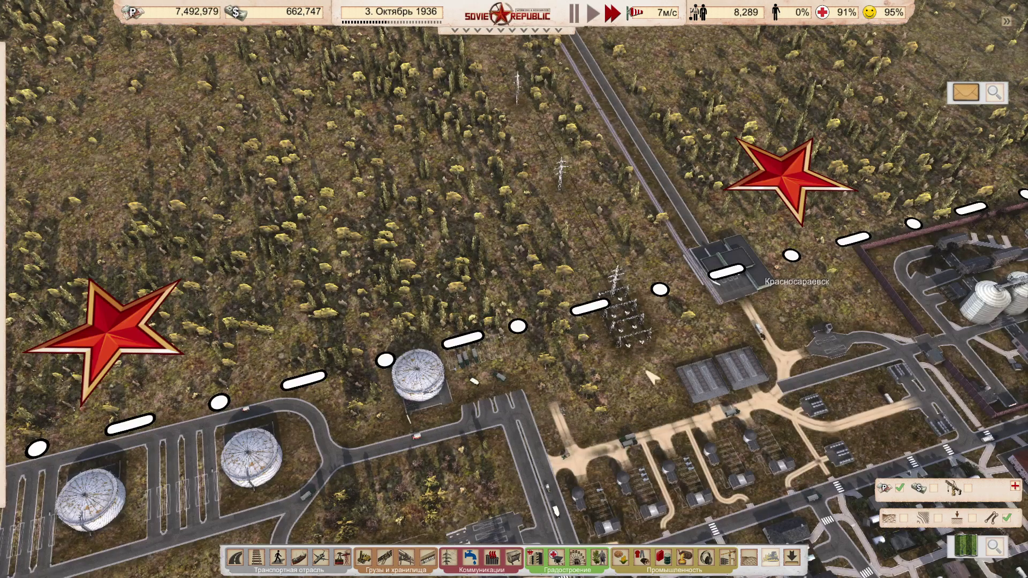
{"action": "scroll", "coordinate": [651, 376], "scroll_direction": "up", "scroll_amount": 3}
{"action": "key", "text": "d"}
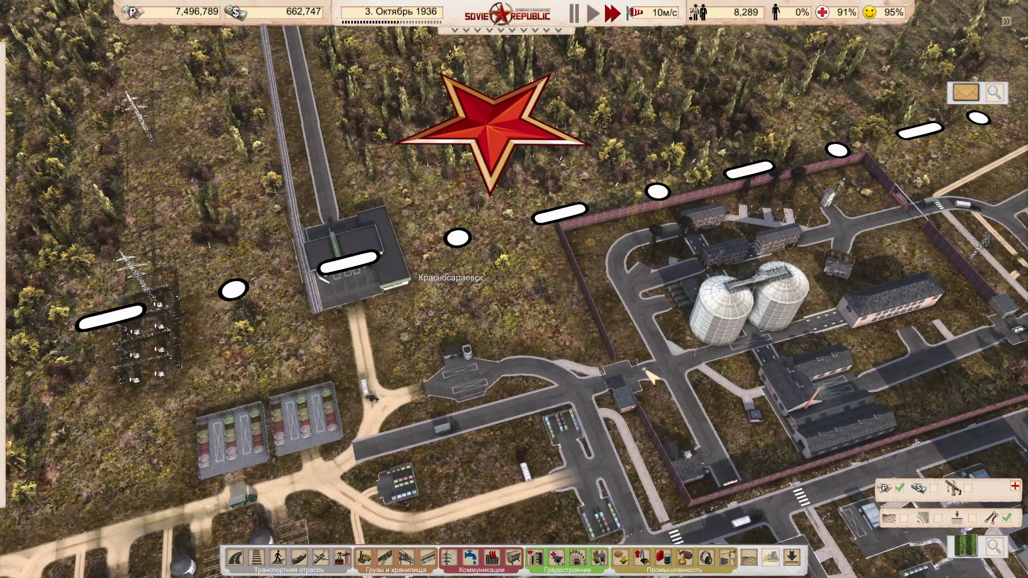
{"action": "key", "text": "d"}
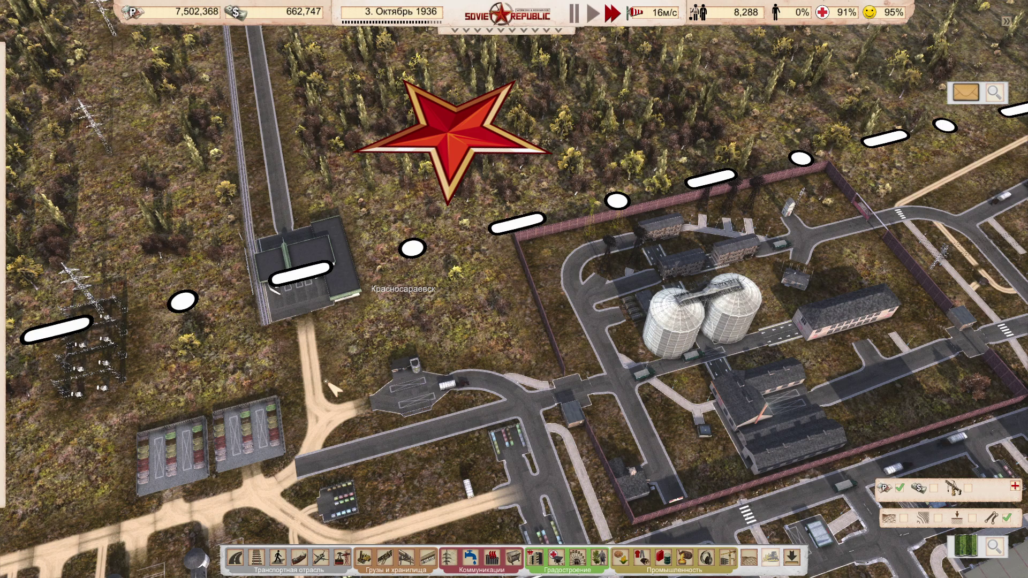
{"action": "key", "text": "a"}
{"action": "key", "text": "s"}
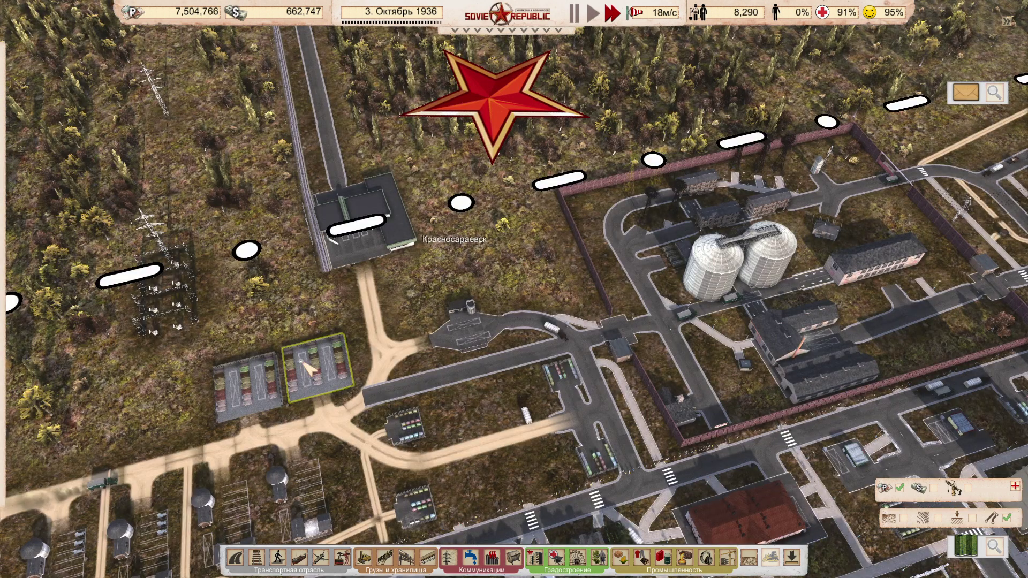
Open the new vehicle purchase list of the Красносараевск customs house and exclude the base game items, leaving only workshop items
{"action": "key", "text": "a"}
{"action": "key", "text": "s"}
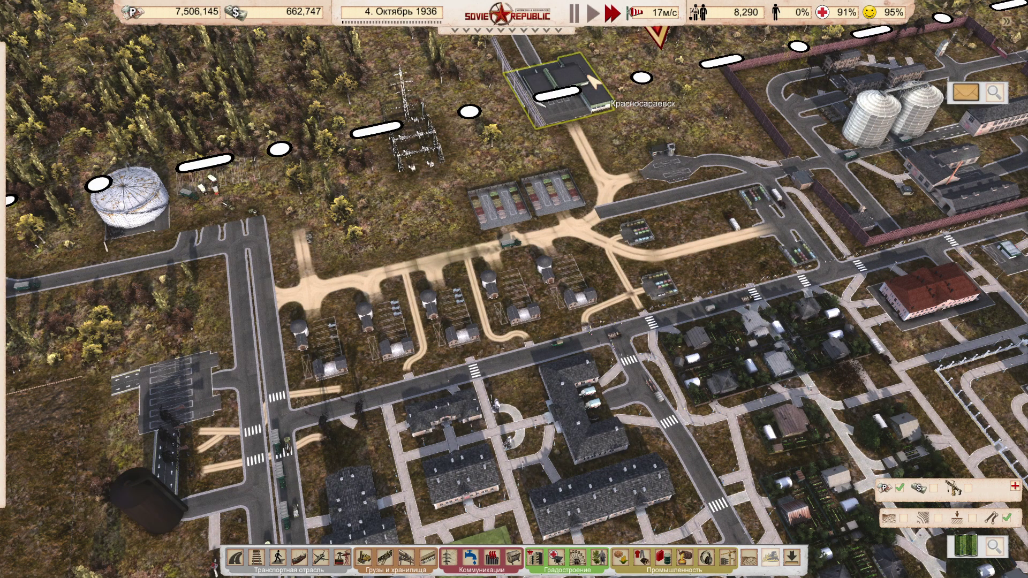
{"action": "left_click", "coordinate": [592, 80]}
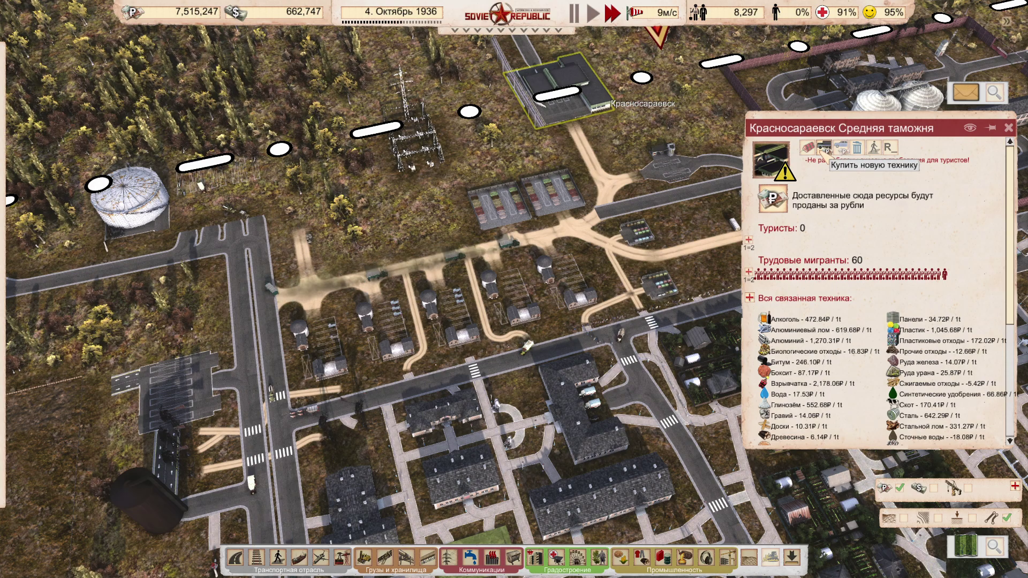
{"action": "left_click", "coordinate": [824, 148]}
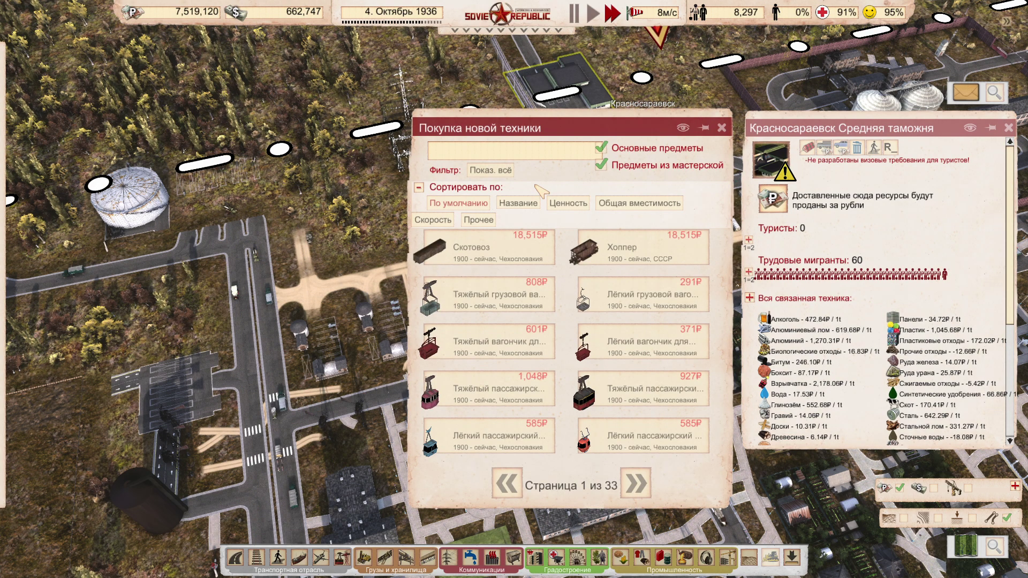
{"action": "left_click", "coordinate": [602, 149]}
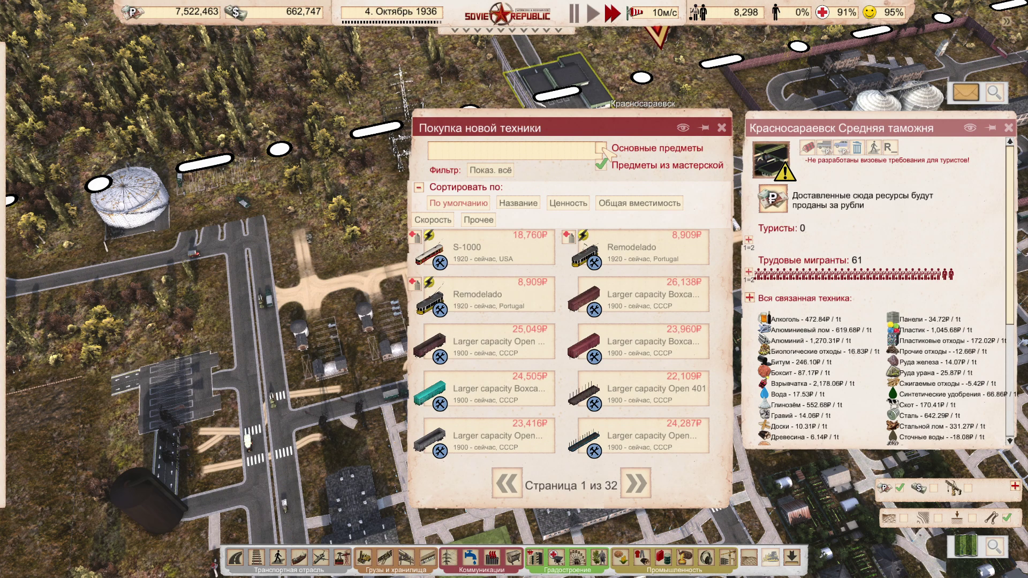
Filter the workshop vehicles by Тепловоз, view the second page of locomotives, and close the purchase and customs house windows
{"action": "left_click", "coordinate": [491, 170]}
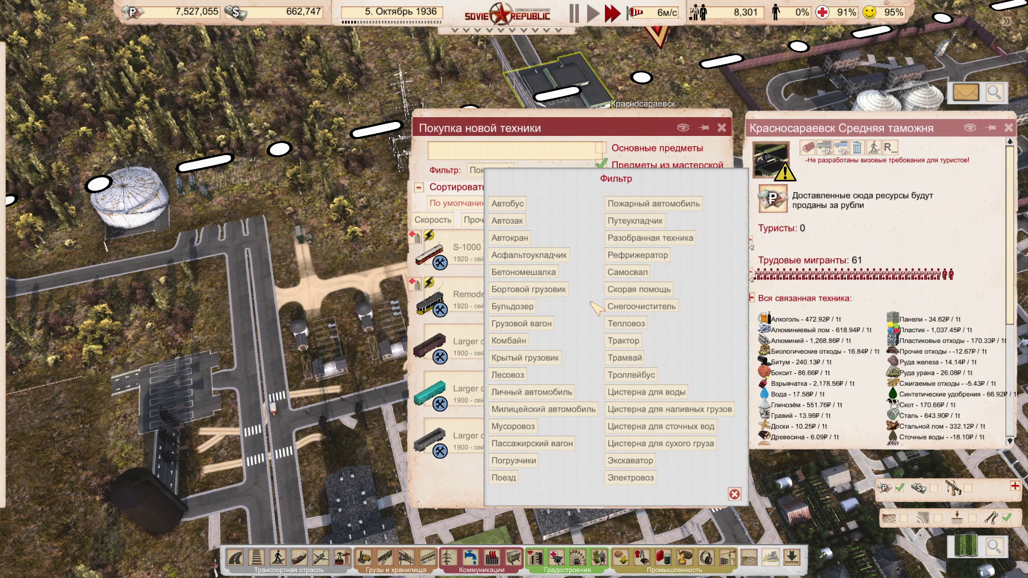
{"action": "left_click", "coordinate": [621, 323]}
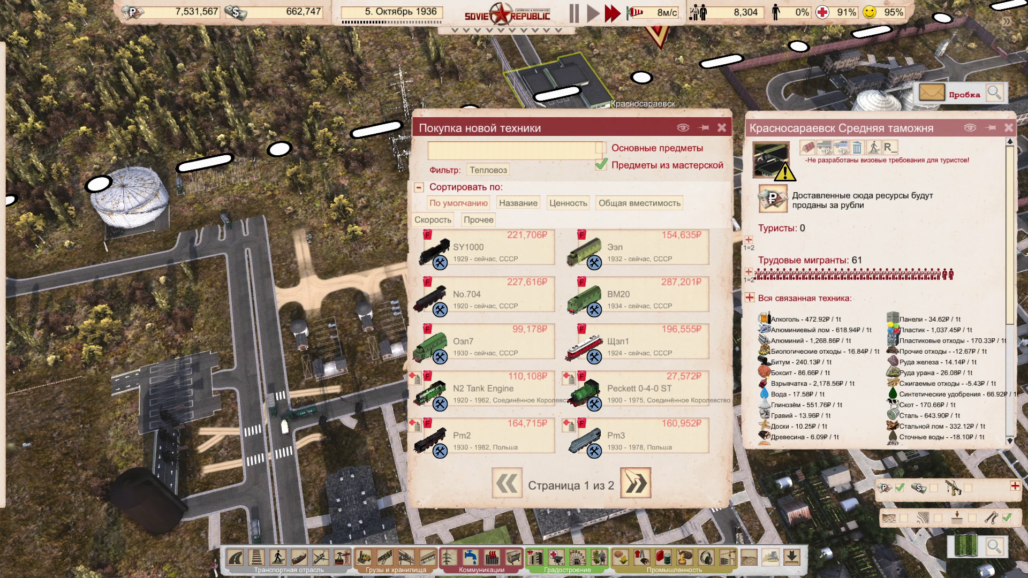
{"action": "left_click", "coordinate": [636, 483]}
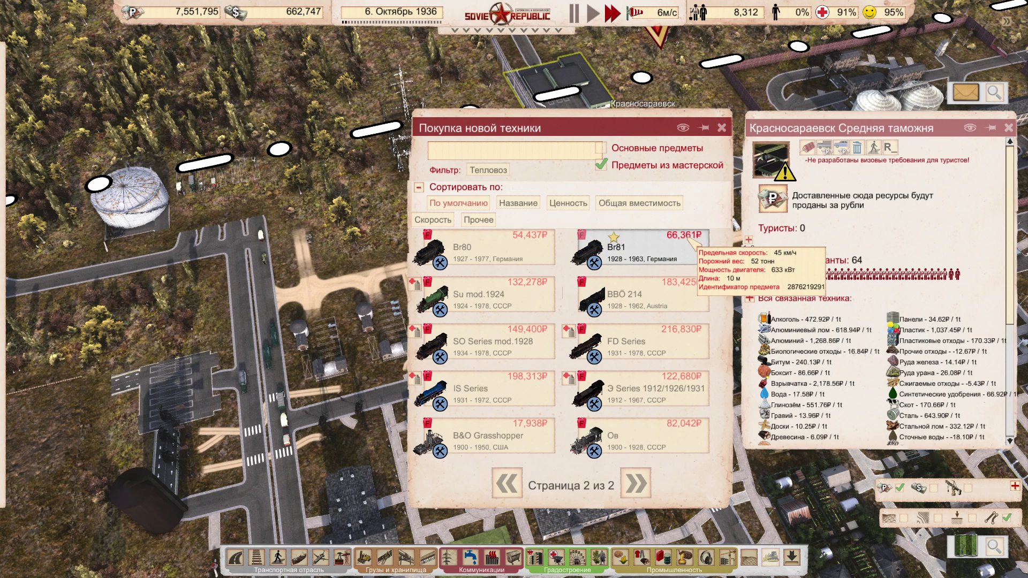
{"action": "left_click", "coordinate": [721, 128]}
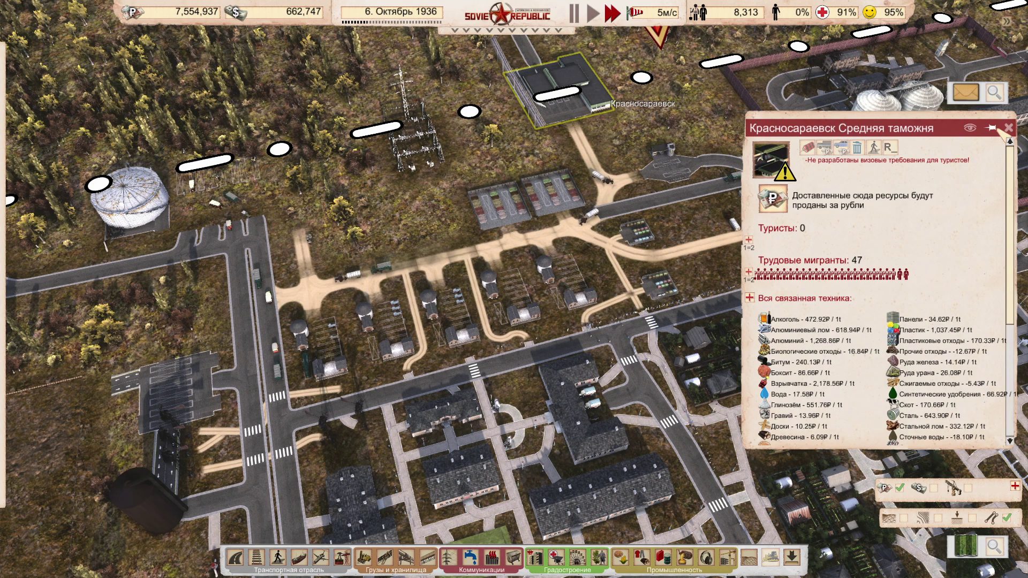
{"action": "left_click", "coordinate": [1009, 128]}
Survey the city from the vehicle parking lots to the sewage treatment plant, the private housing blocks and the farm silos
{"action": "key", "text": "q"}
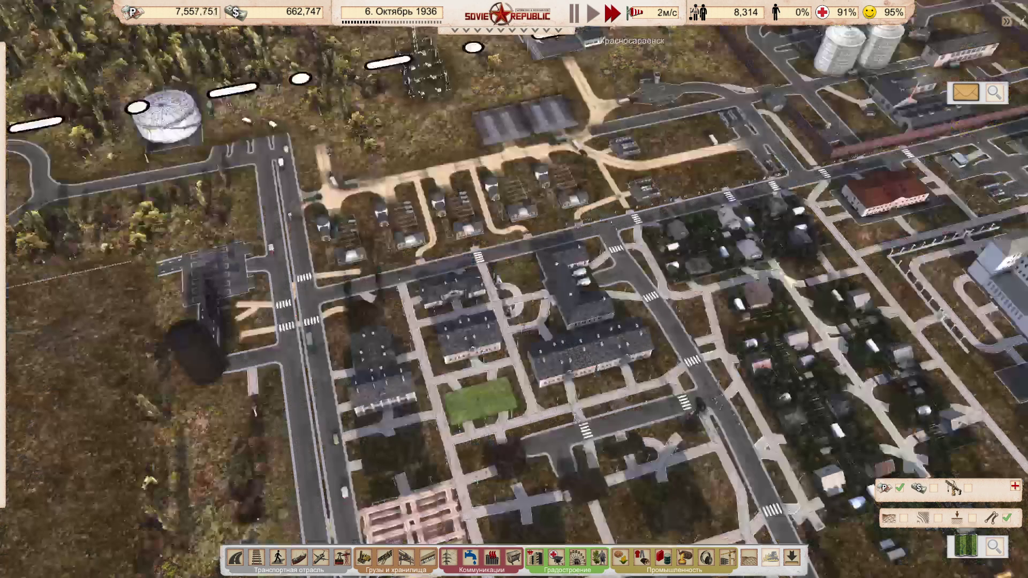
{"action": "key", "text": "d"}
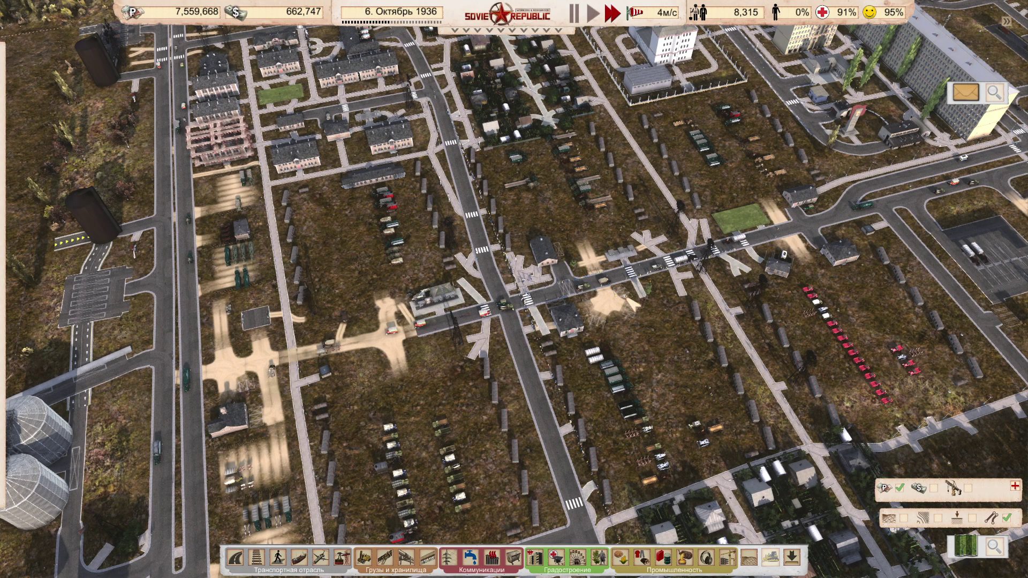
{"action": "key", "text": "s"}
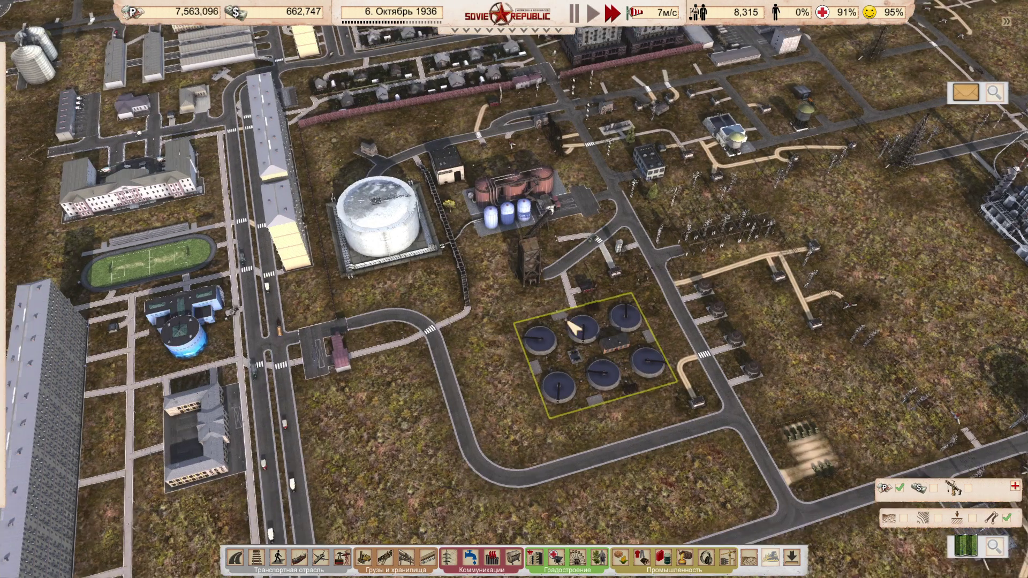
{"action": "key", "text": "w"}
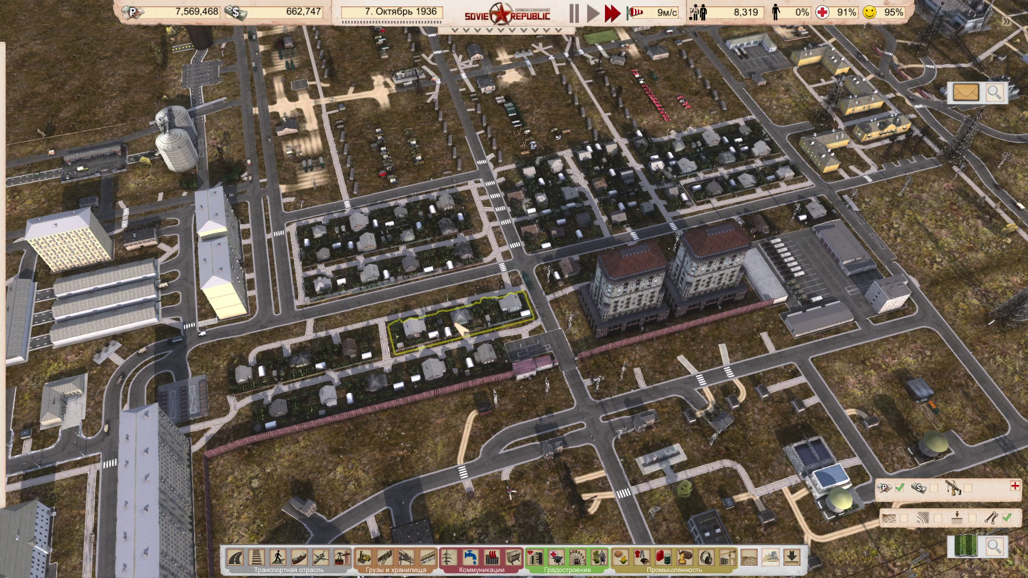
{"action": "key", "text": "a"}
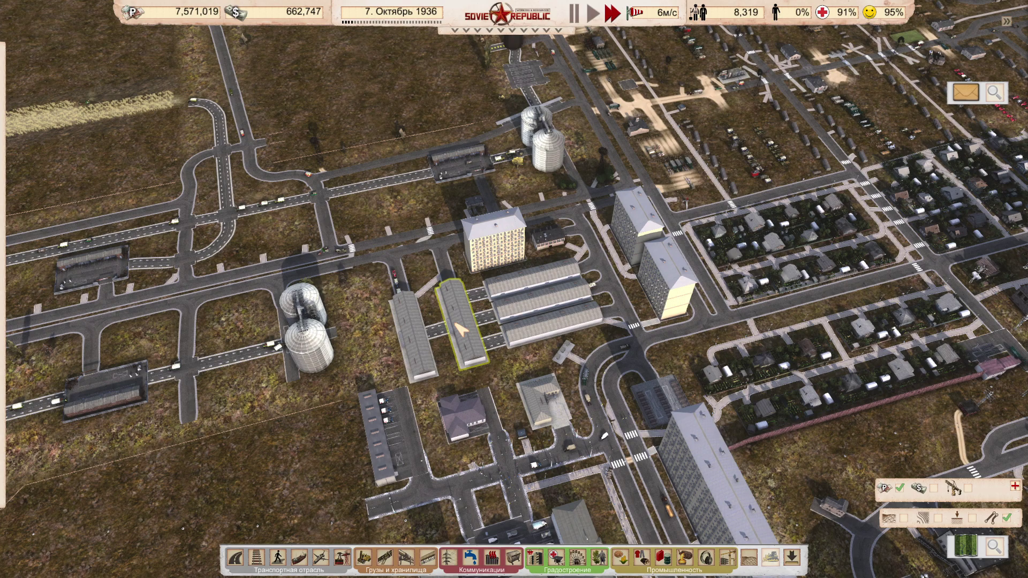
Switch from the game to the desktop, show the steam_id.ini file in Notepad, and close it
{"action": "key", "text": "alt+Tab"}
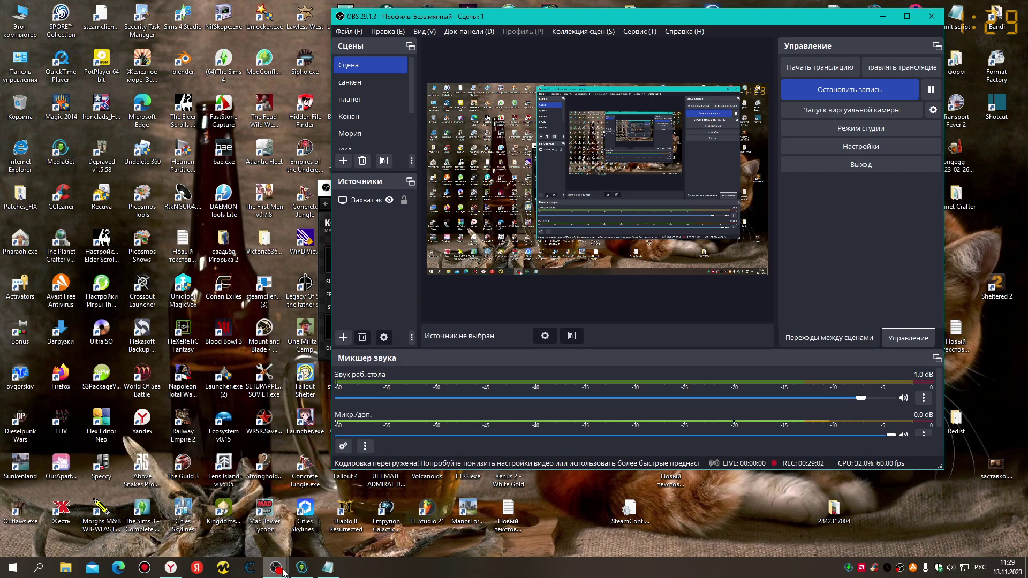
{"action": "mouse_move", "coordinate": [276, 570]}
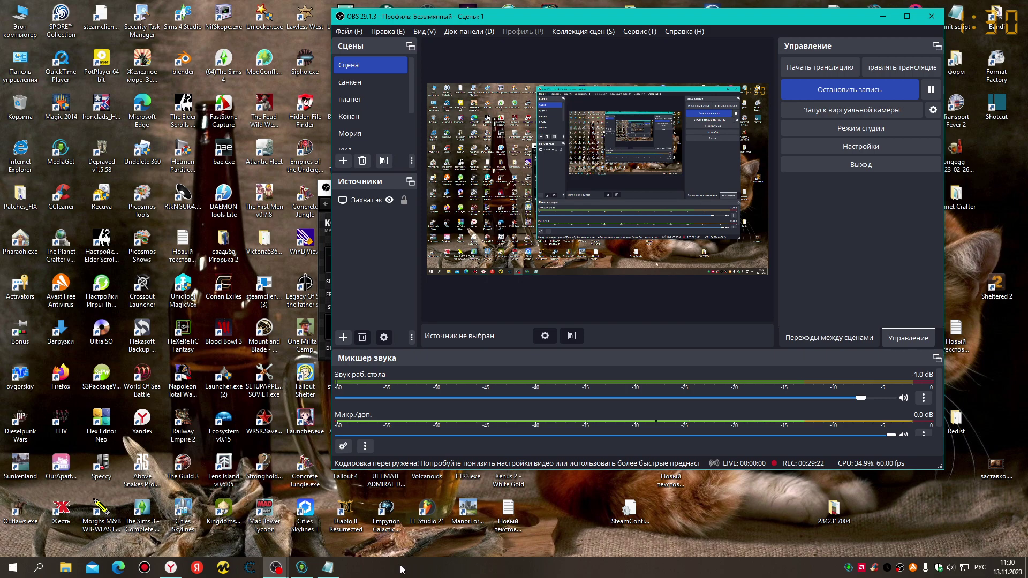
{"action": "left_click", "coordinate": [330, 568]}
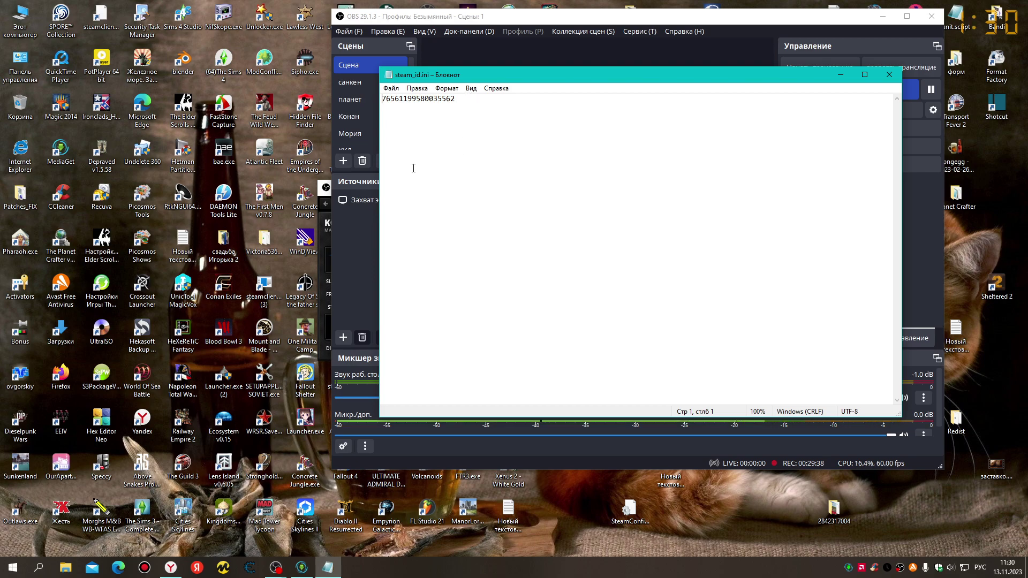
{"action": "left_click", "coordinate": [21, 15]}
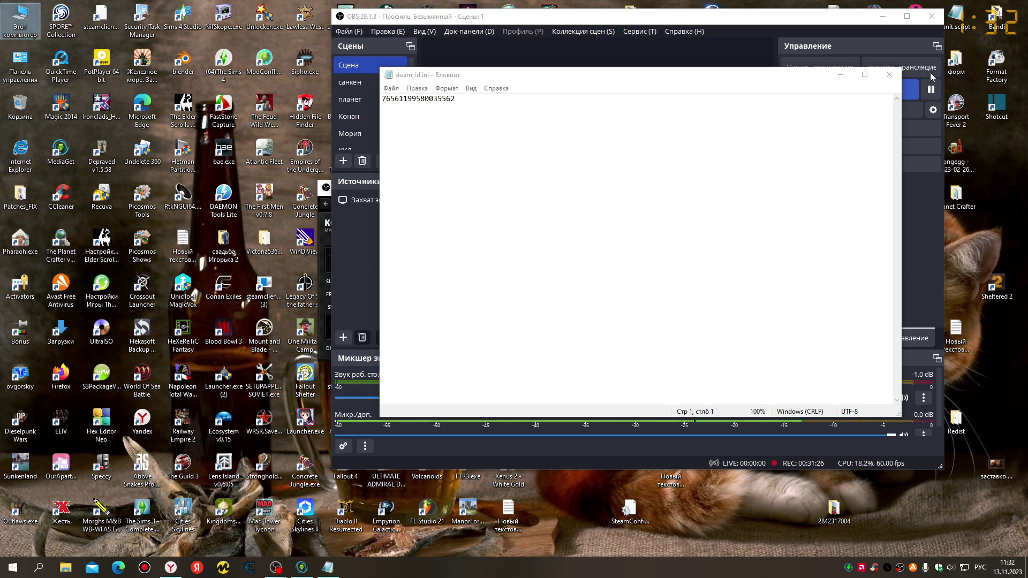
{"action": "left_click", "coordinate": [889, 75]}
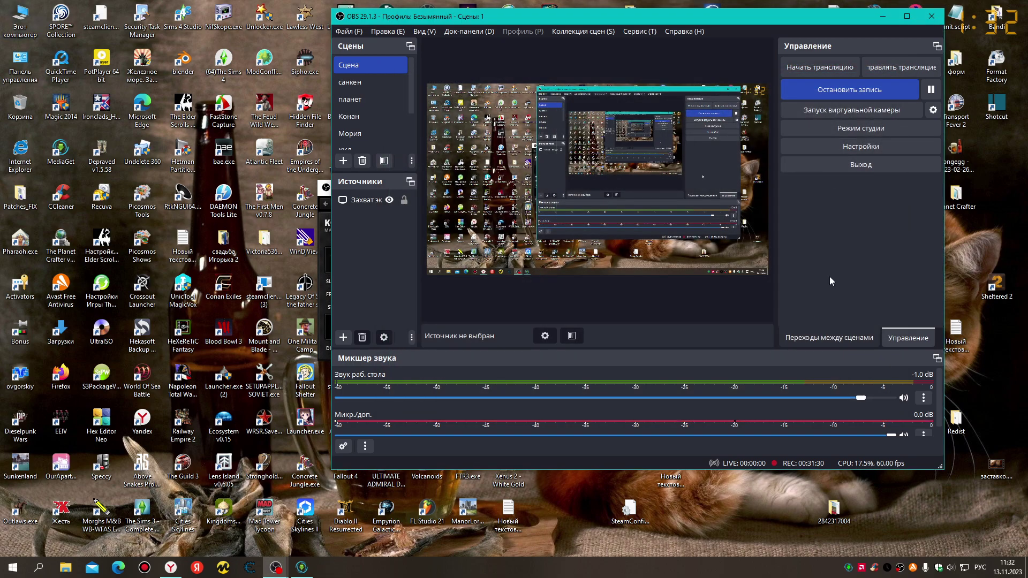